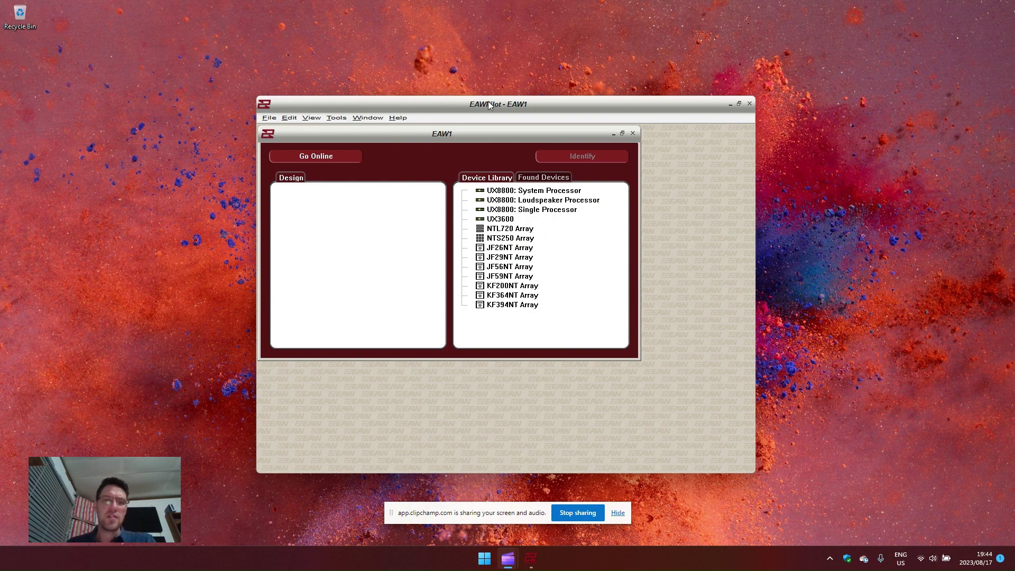
Step: Select the UX3600 in the Device Library, briefly trying the UX8800 entry
left_click(495, 210)
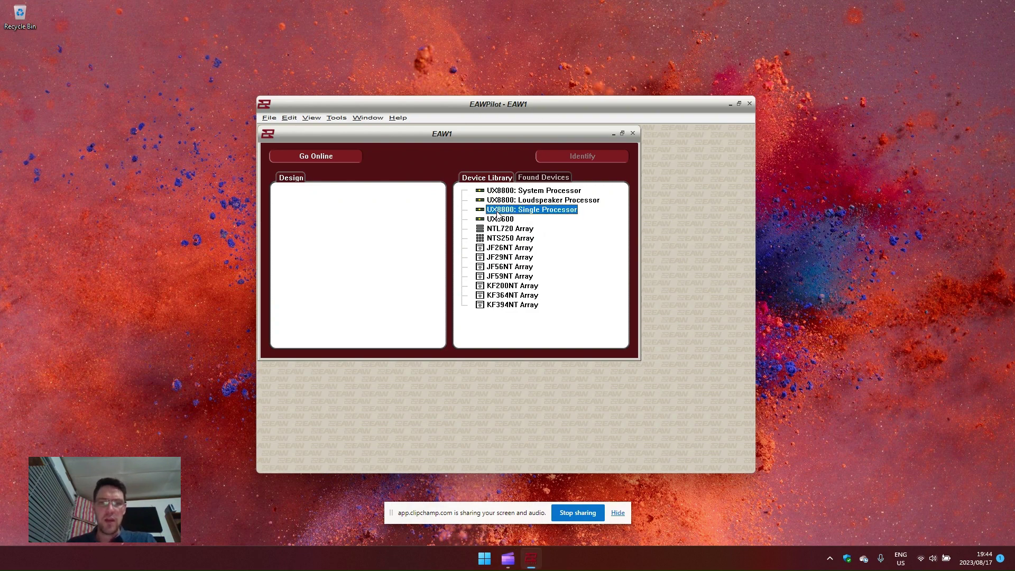
left_click(498, 220)
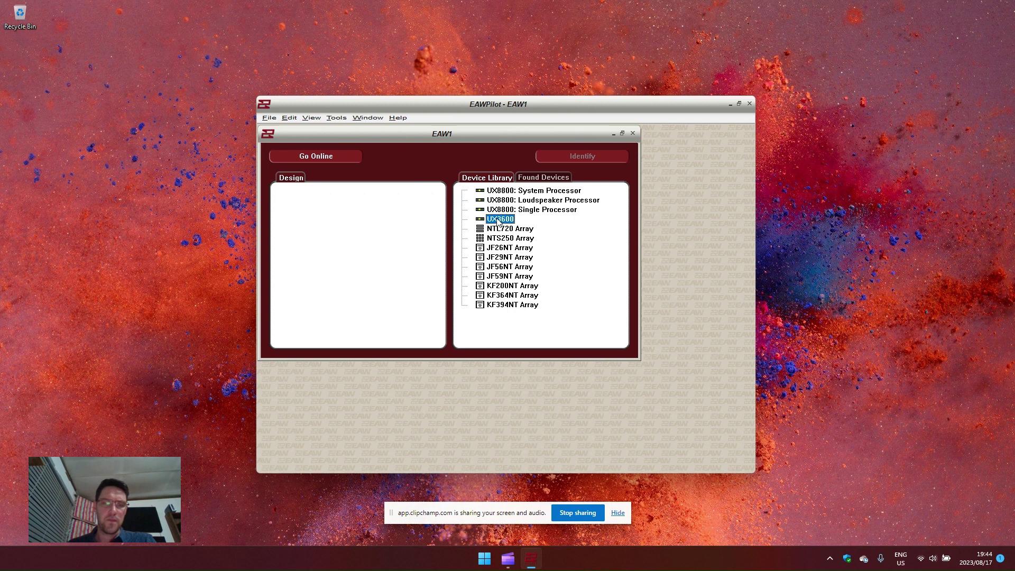
left_click(498, 211)
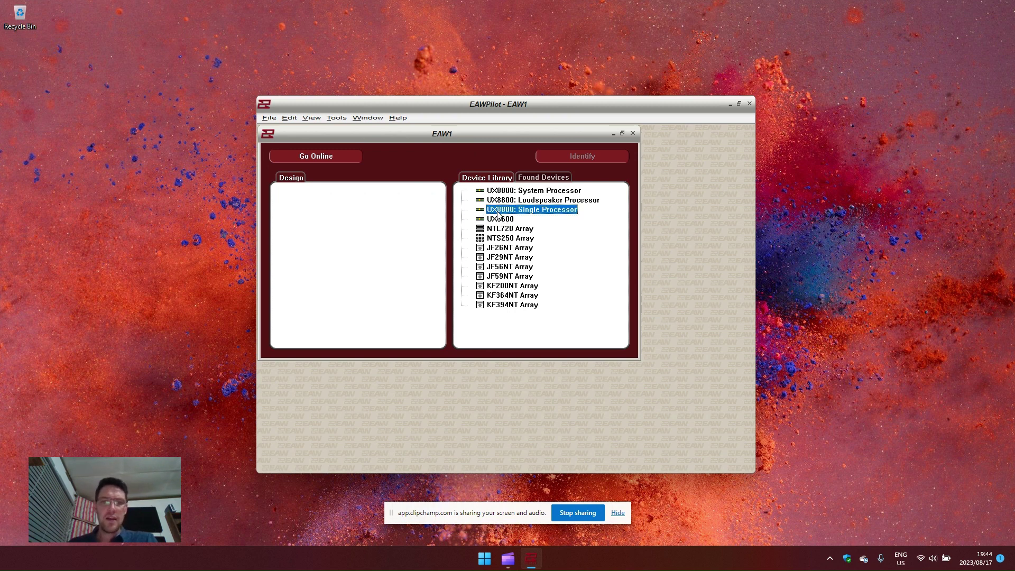
left_click(501, 219)
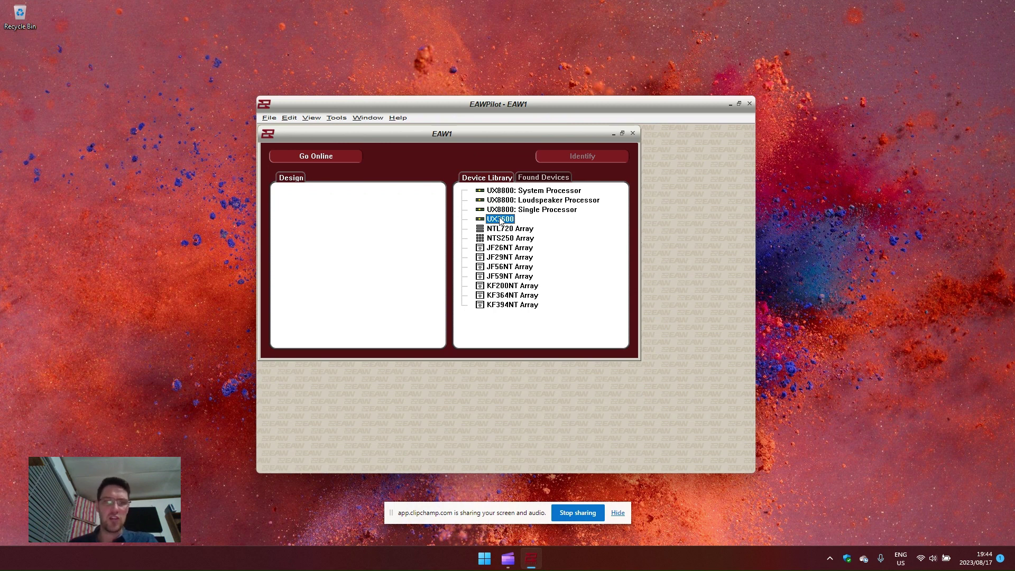
Step: Review communication settings, checking COM ports but keeping IP broadcast device discovery
left_click(336, 118)
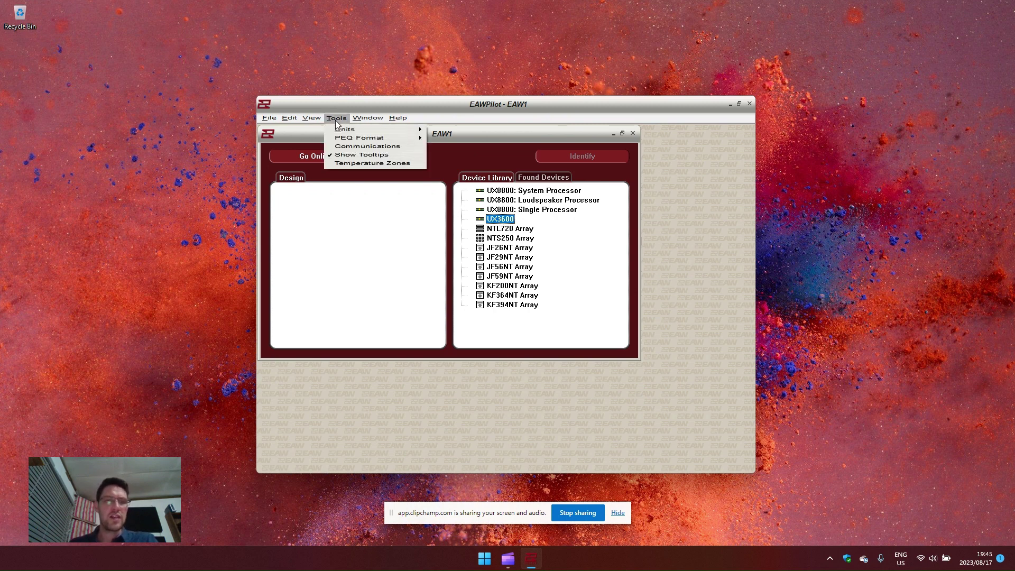
left_click(350, 146)
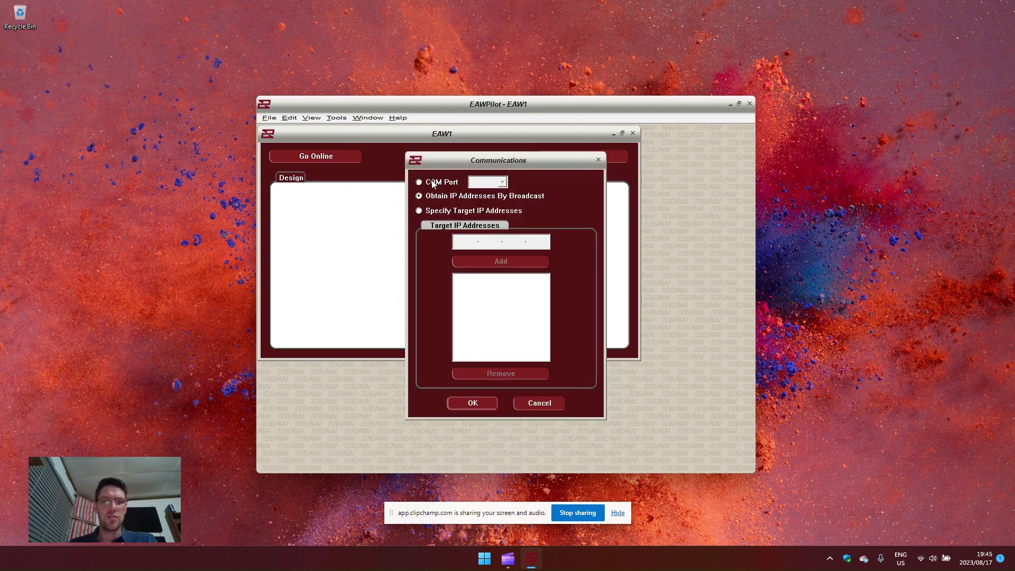
left_click(432, 184)
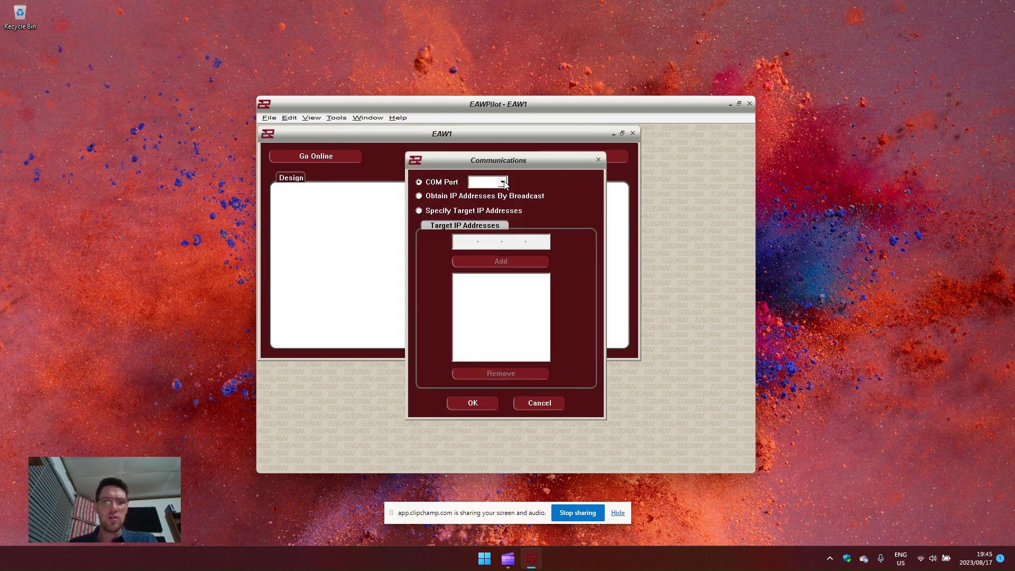
left_click(506, 182)
left_click(506, 182)
left_click(422, 197)
left_click(483, 405)
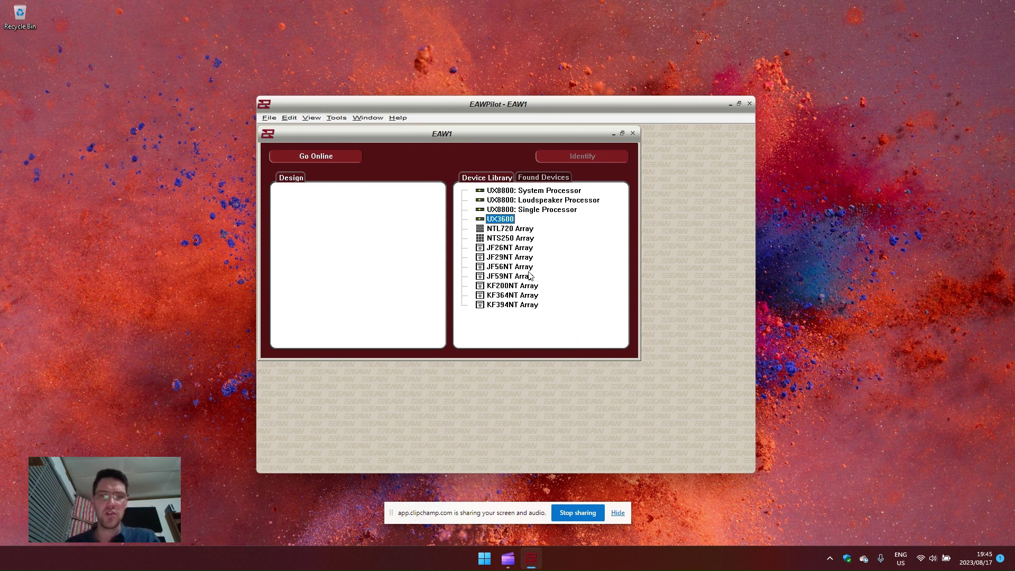
Step: Go online, return offline, and drag the UX3600 into the EAW1 design
left_click(338, 152)
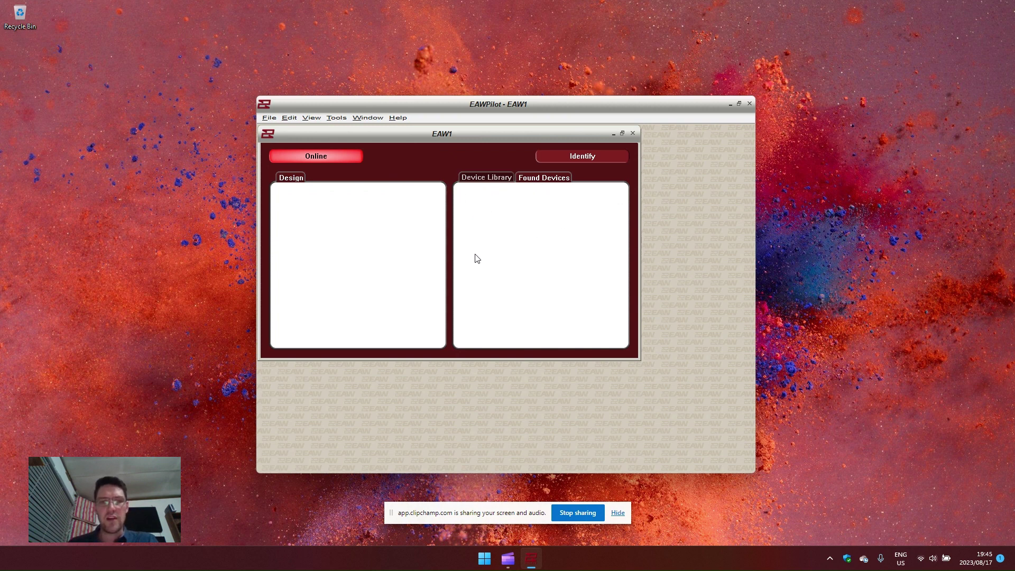
left_click(318, 158)
left_click(492, 179)
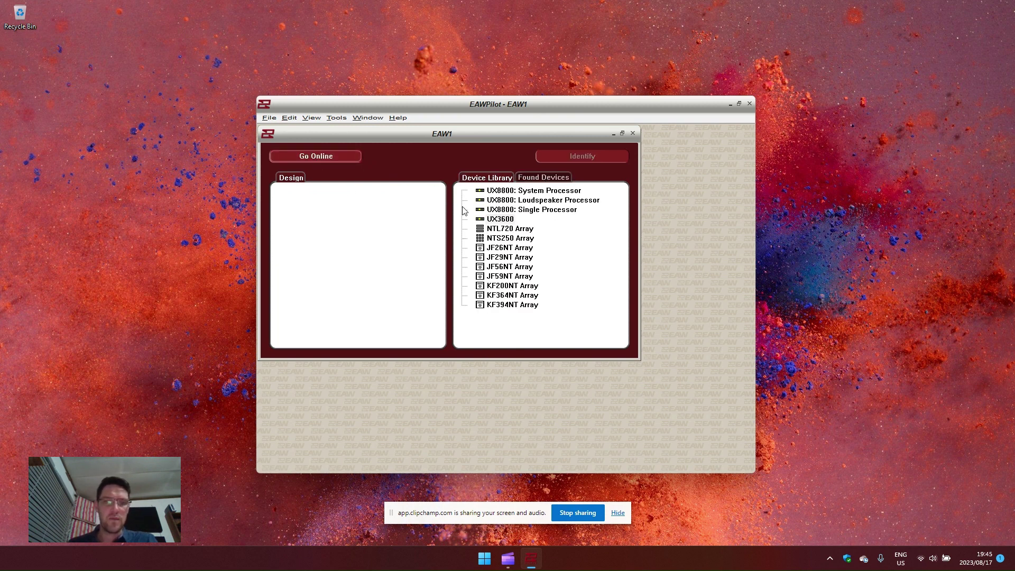
left_click(504, 220)
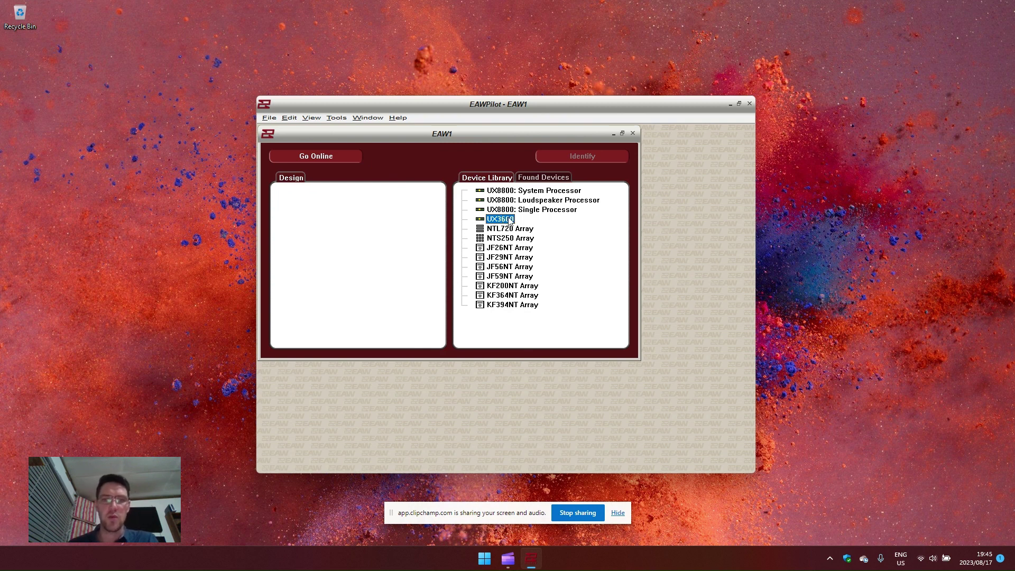
left_click_drag(510, 221, 347, 202)
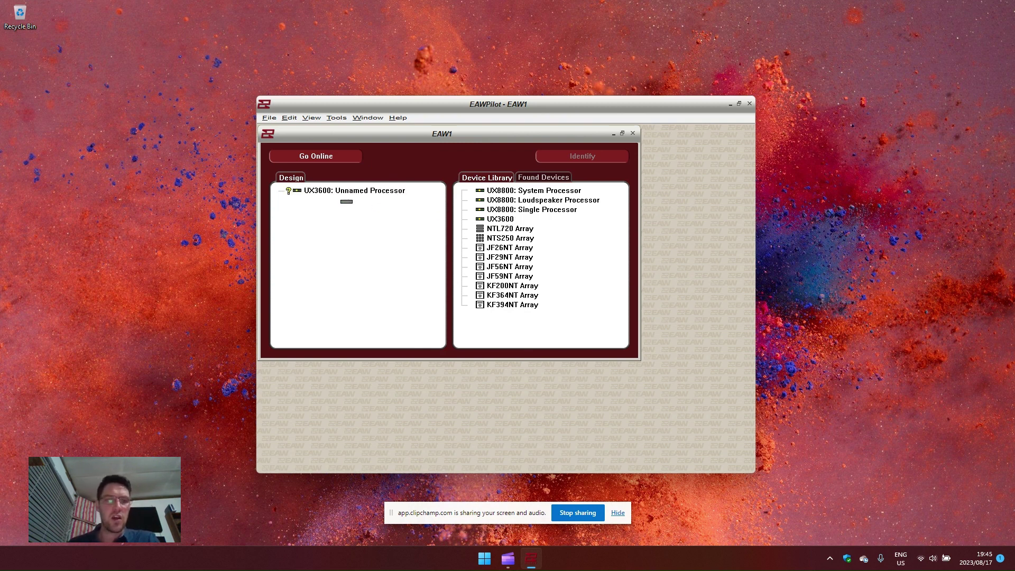
Step: Open UX3600: Unnamed Processor to show its Map of inputs A–C to outputs 1–6
left_click(334, 191)
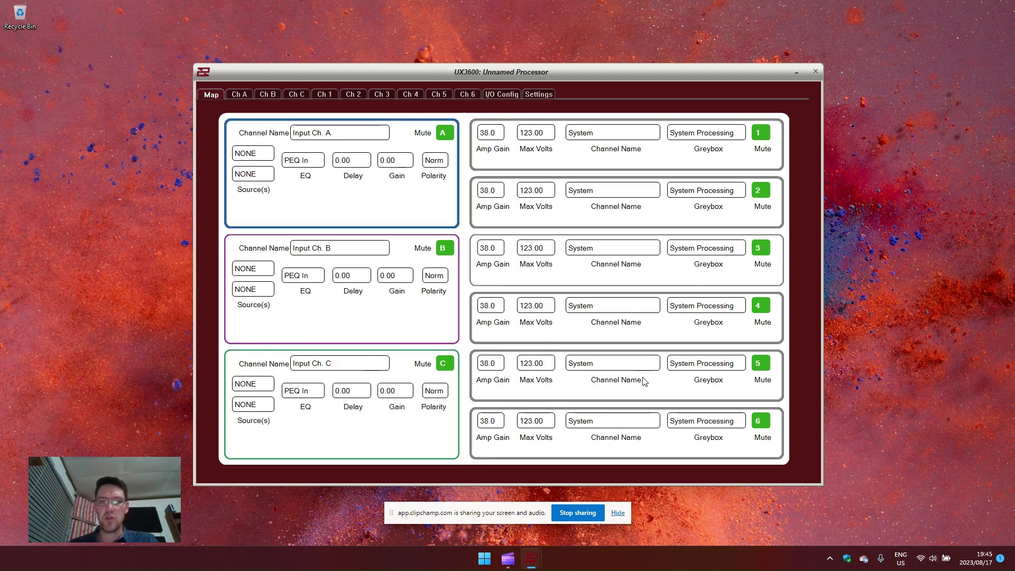
left_click(652, 423)
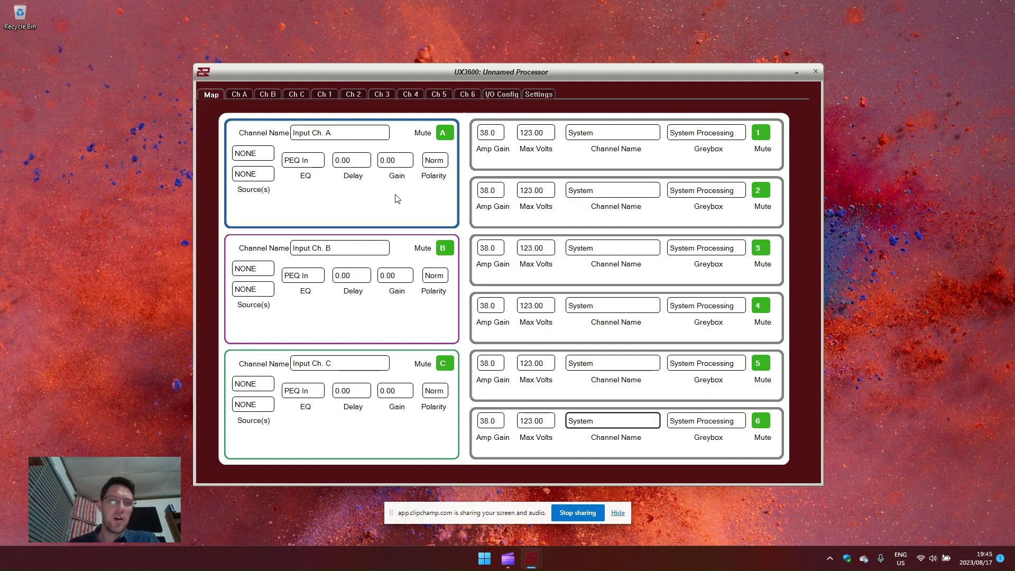
left_click(398, 199)
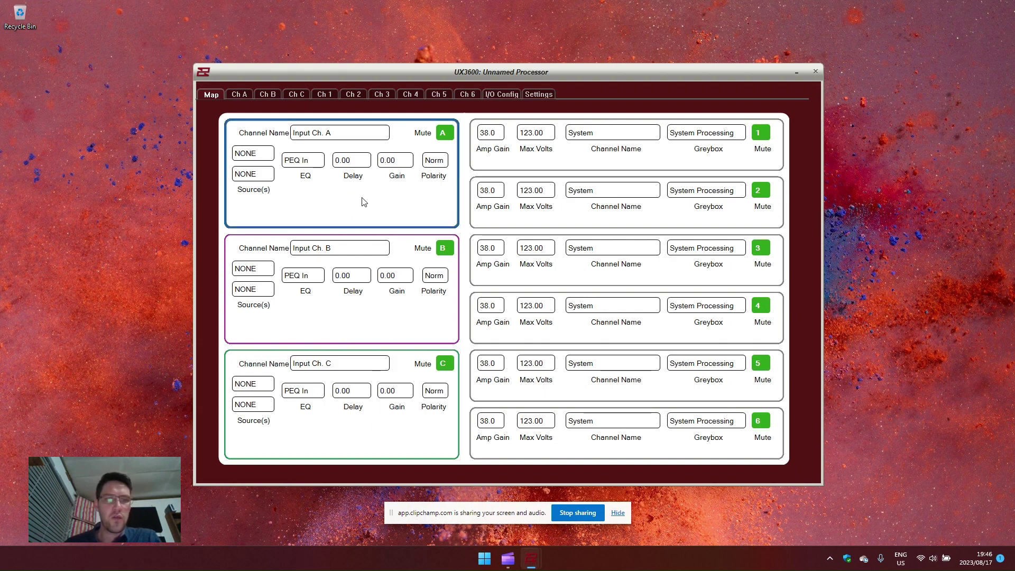
Step: In I/O Config, source Ch A from Analog A, Ch B from Analog B, Ch C from both
left_click(501, 97)
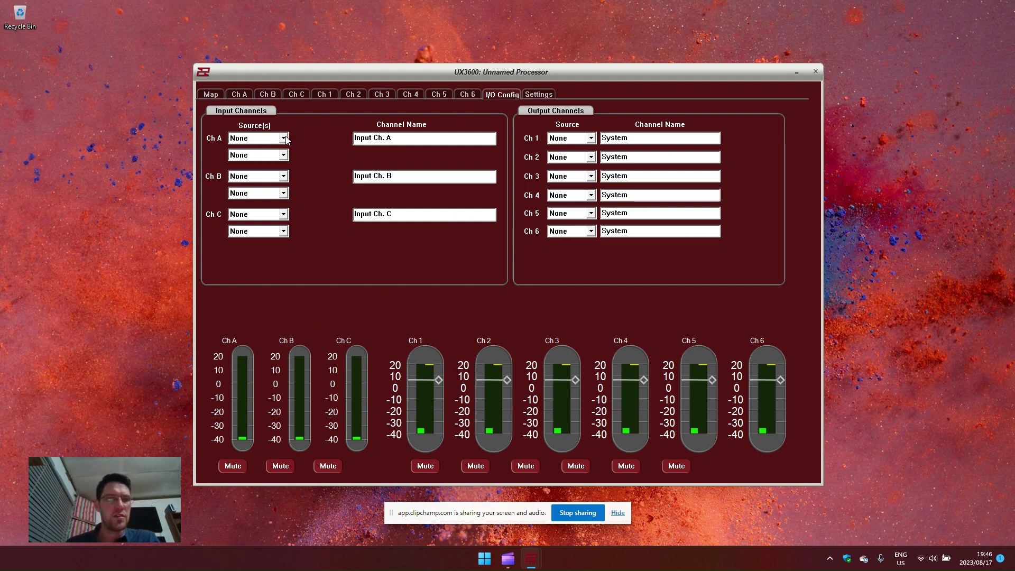
left_click(286, 139)
left_click(271, 157)
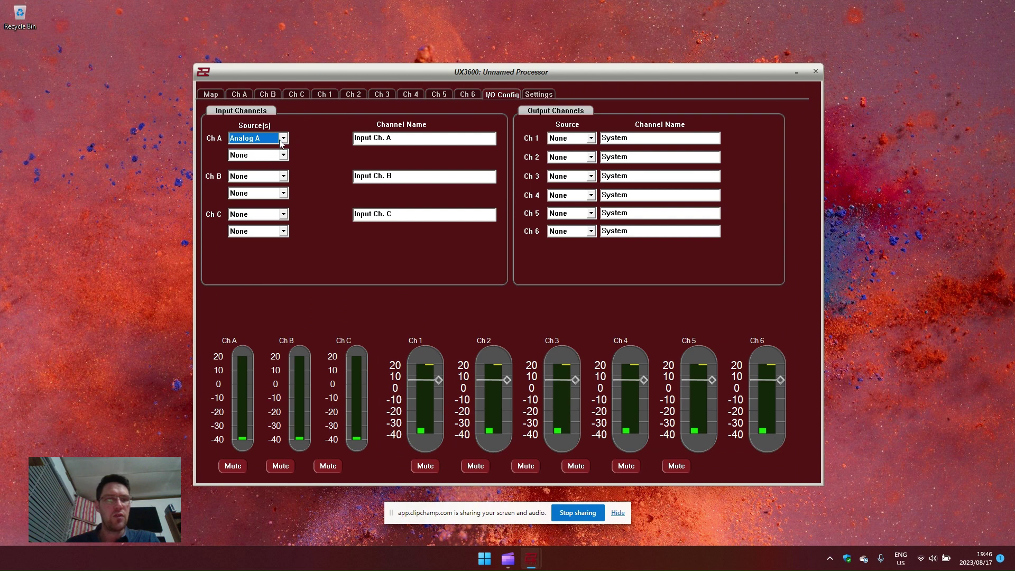
left_click(283, 176)
left_click(262, 203)
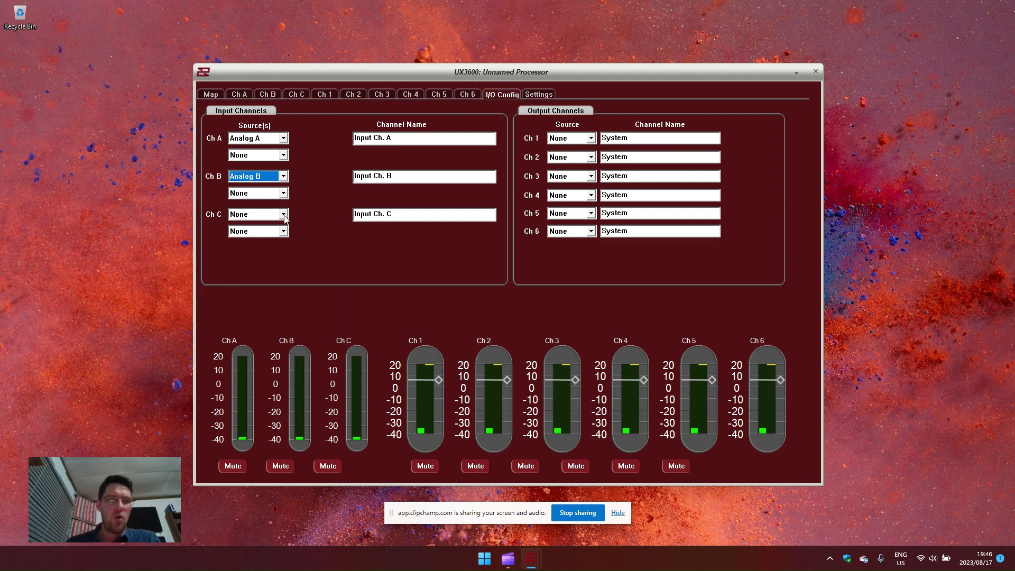
left_click(284, 214)
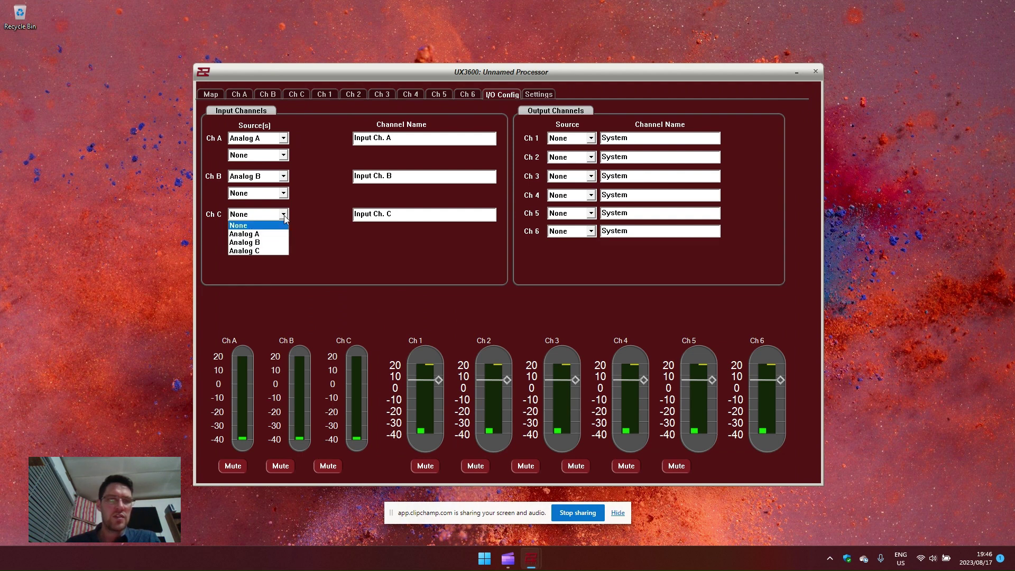
left_click(265, 252)
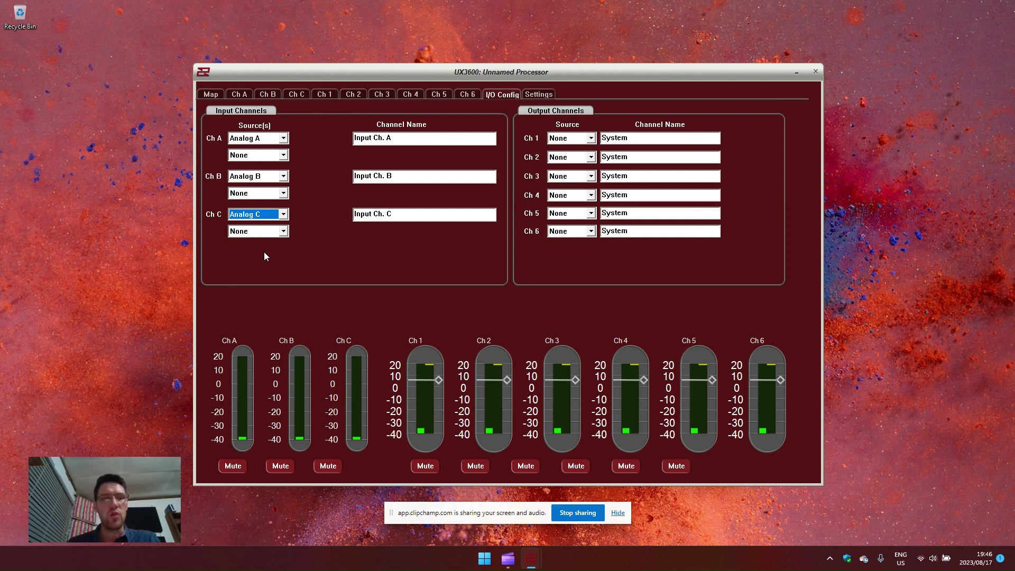
left_click(283, 217)
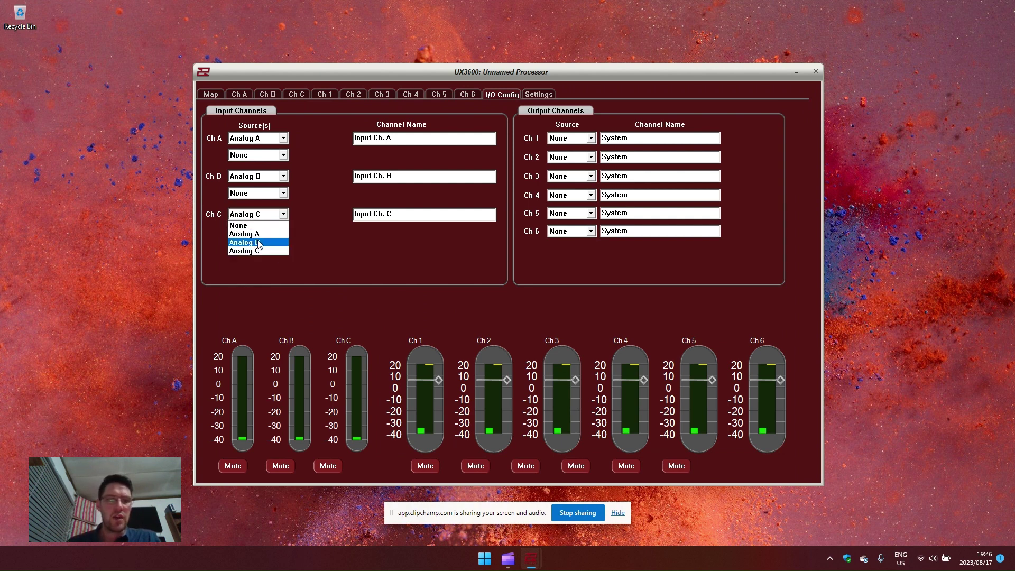
left_click(287, 233)
left_click(286, 234)
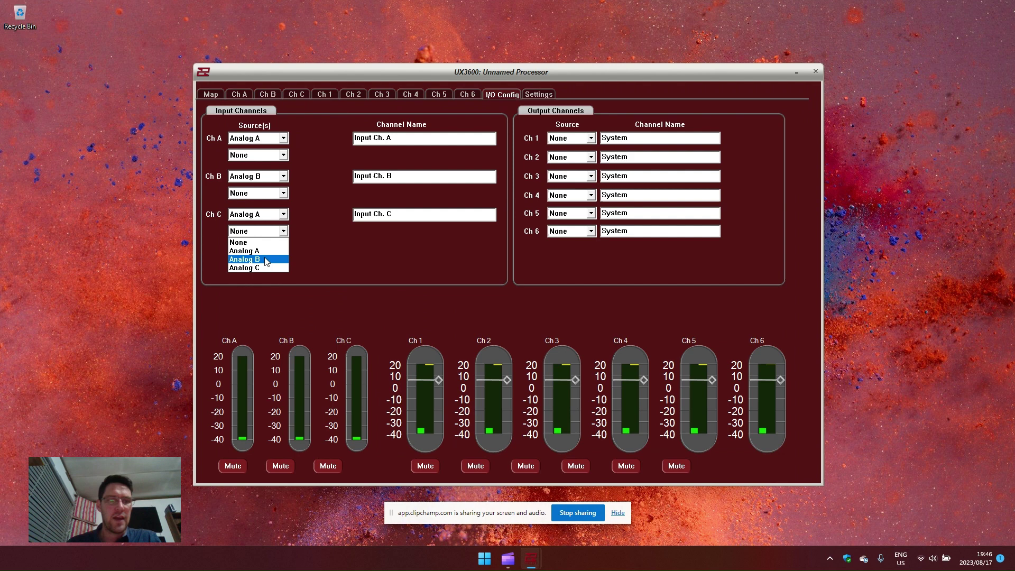
left_click(282, 260)
Step: Name input channels Ch A 'Left', Ch B 'Right' and Ch C 'Sub'
key("Tab")
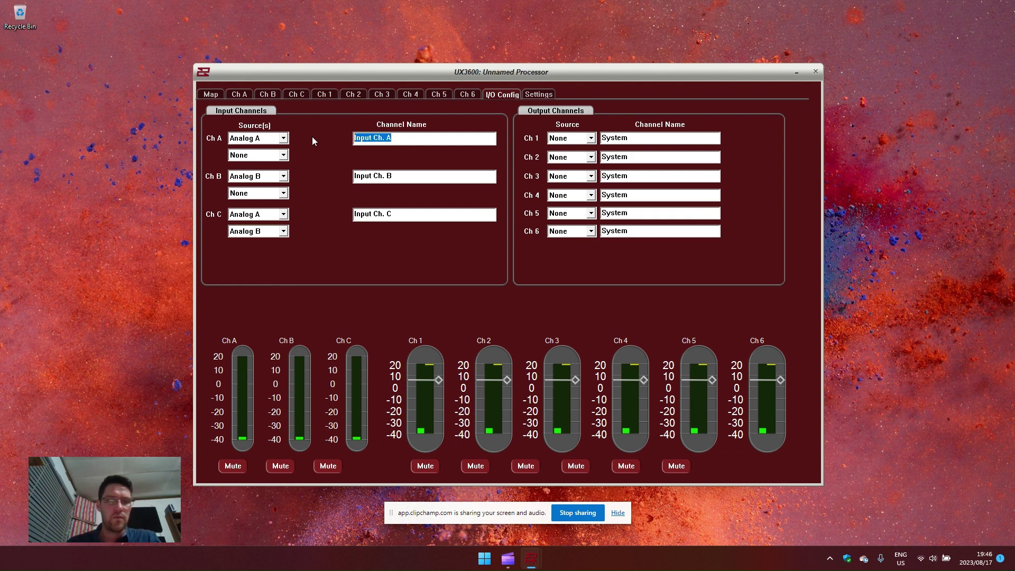
type("Left")
key("Tab")
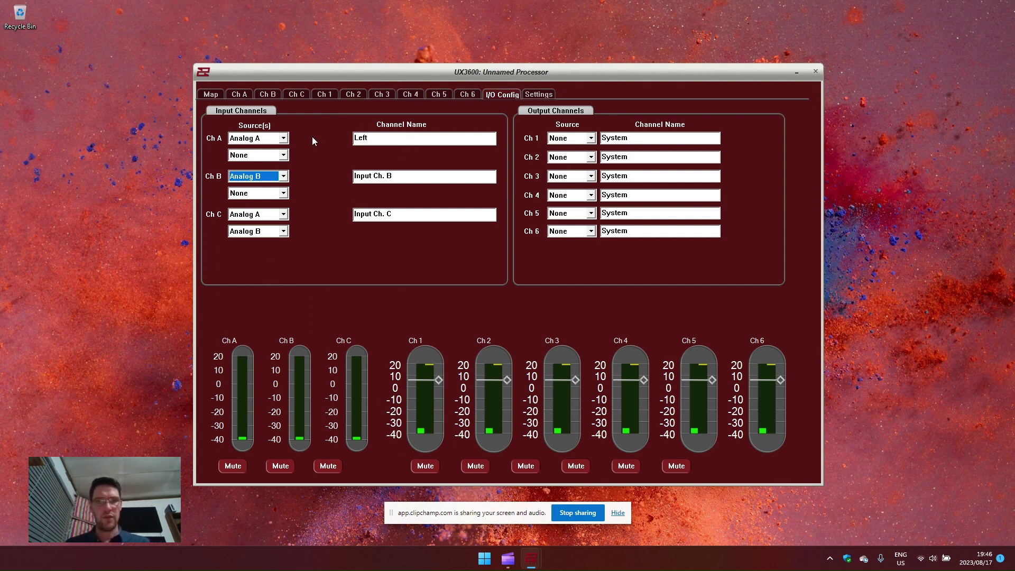
key("Tab")
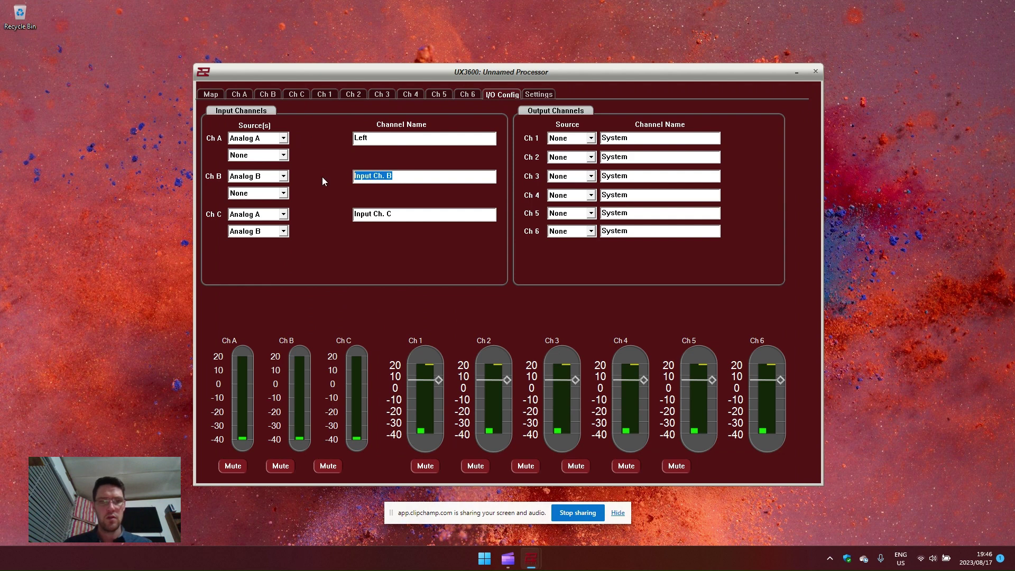
type("Right")
key("Tab")
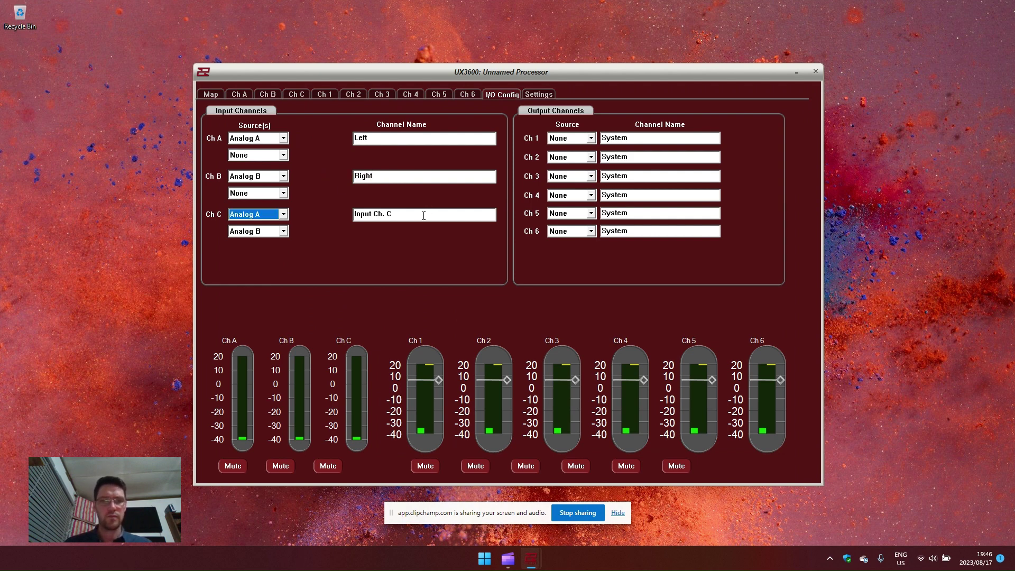
key("Tab")
type("Subwo")
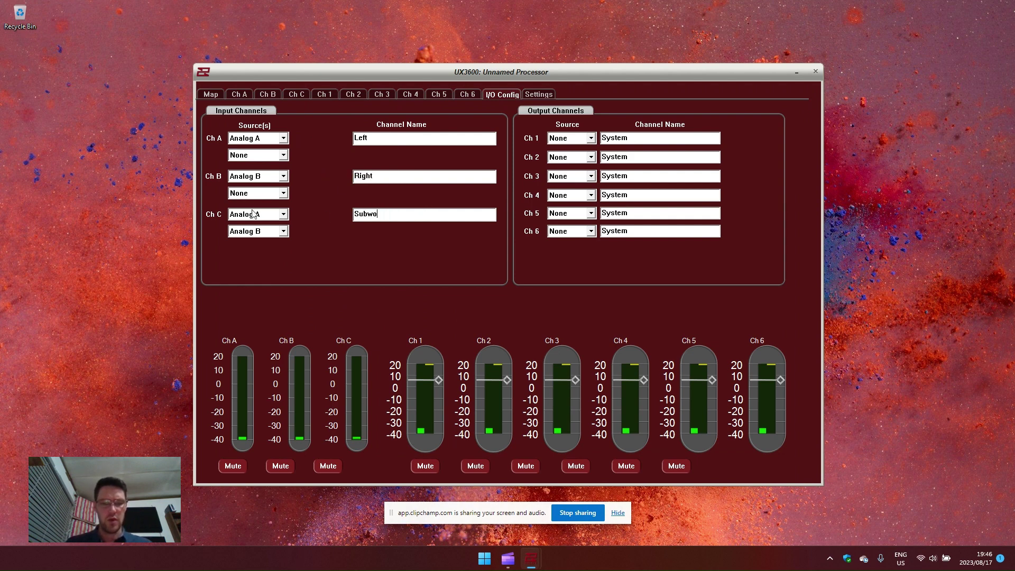
key("BackSpace")
key("Tab")
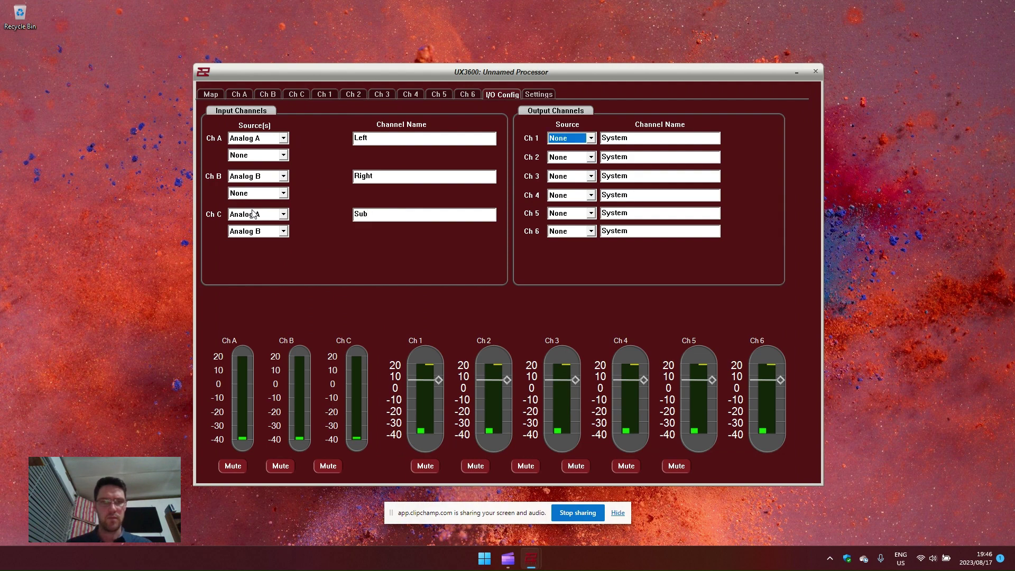
Step: View input Ch A and Ch B settings, then switch to the Sub input Ch C
left_click(242, 93)
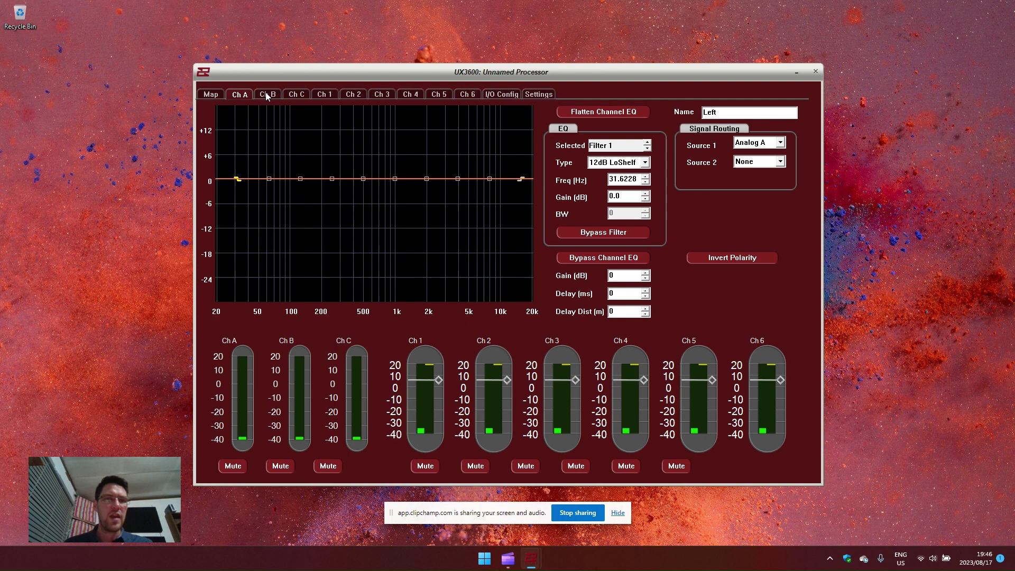
left_click(267, 95)
left_click(241, 96)
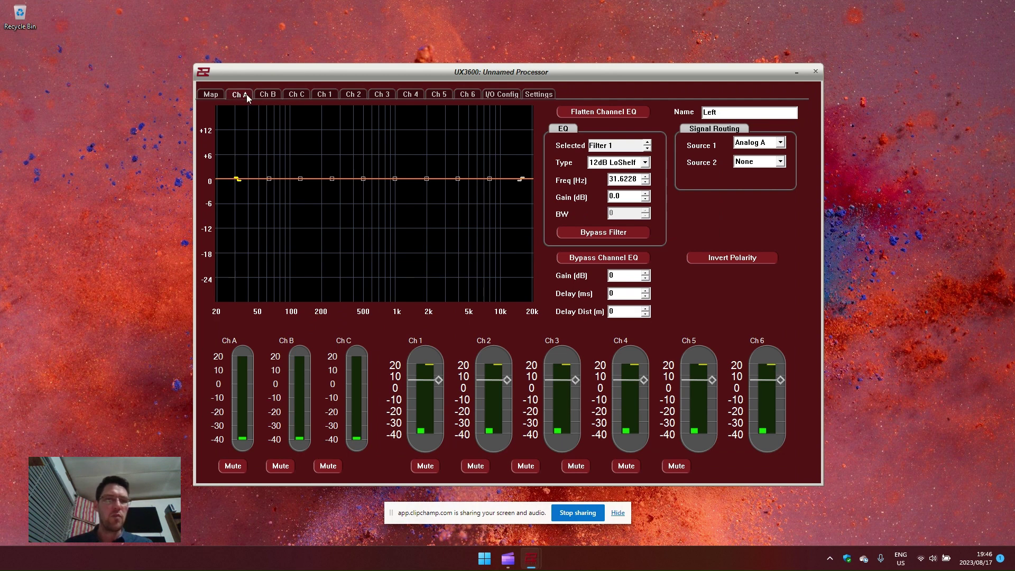
left_click(261, 97)
left_click(295, 95)
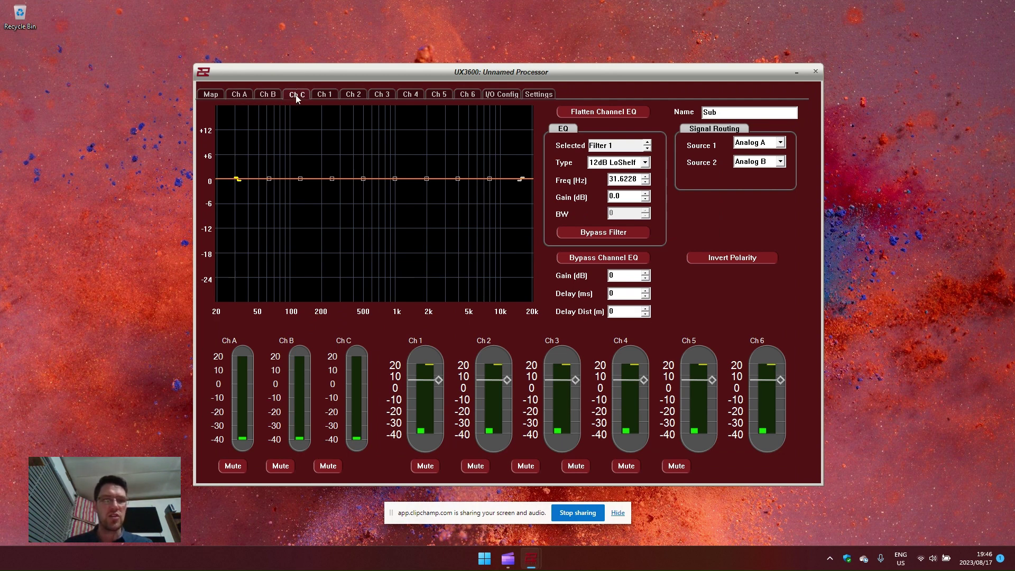
Step: Cycle through Ch C's ten EQ filters back to Filter 1, then check gain and polarity
left_click(648, 142)
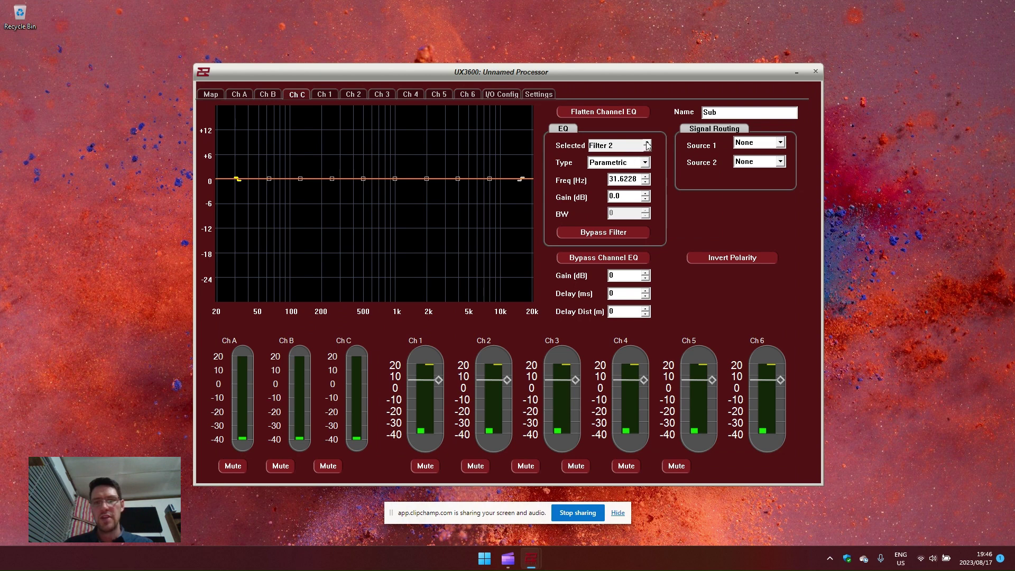
left_click(647, 143)
left_click(647, 143)
left_click(647, 142)
left_click(647, 143)
left_click(647, 143)
left_click(645, 162)
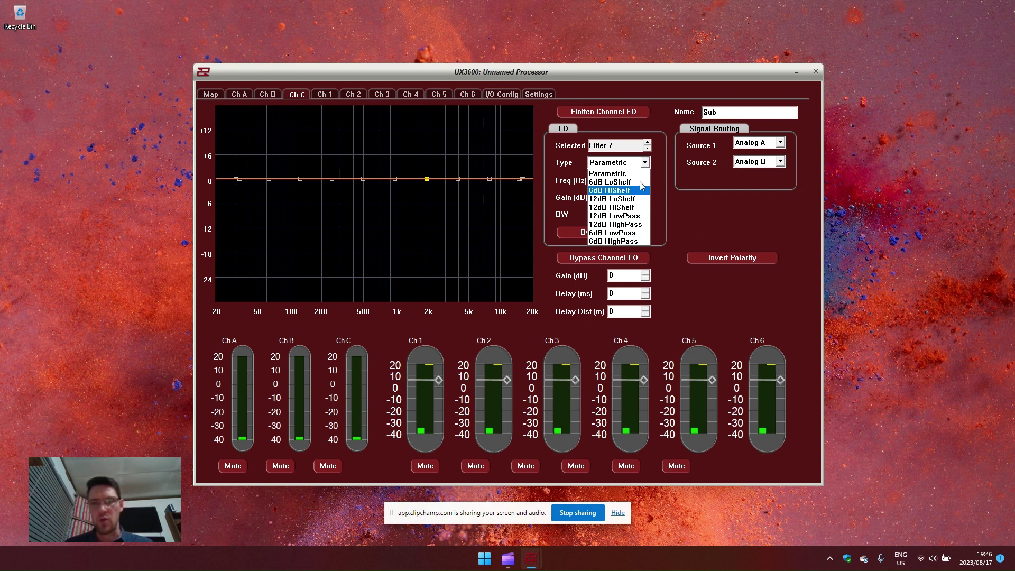
left_click(647, 142)
left_click(647, 142)
left_click(647, 143)
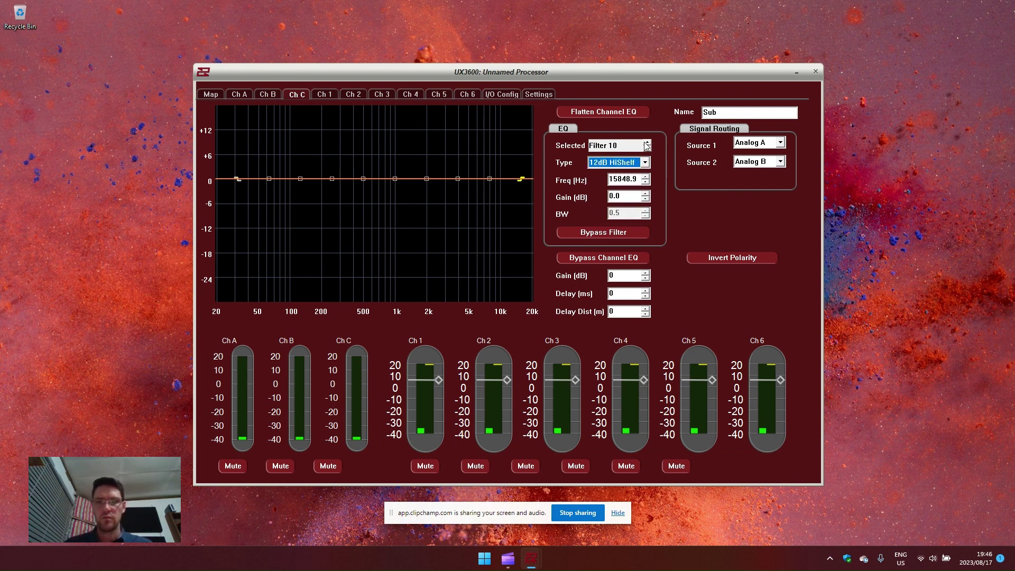
left_click(647, 142)
left_click(647, 142)
left_click(647, 143)
left_click(646, 143)
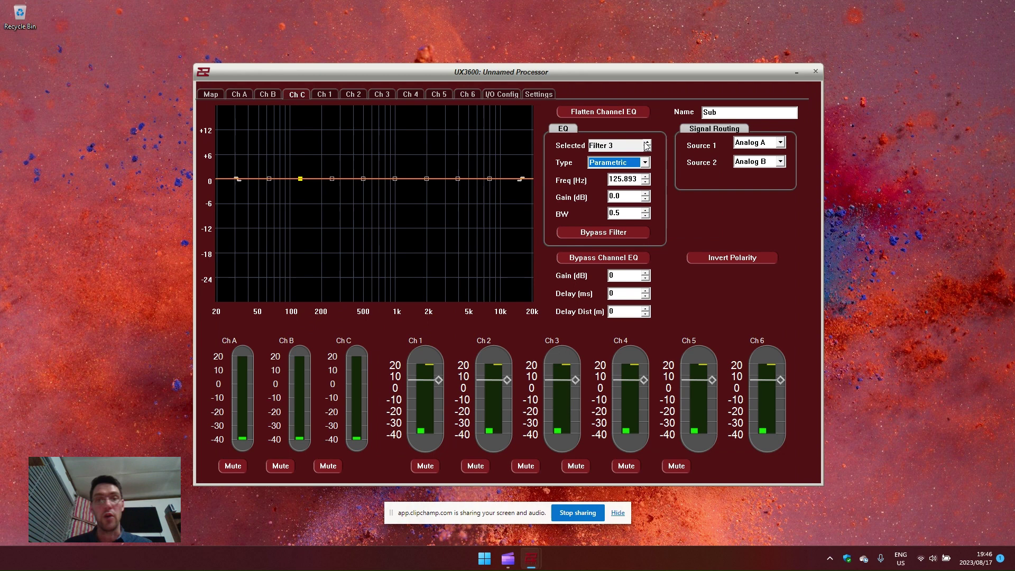
left_click(647, 142)
left_click(647, 143)
left_click(647, 143)
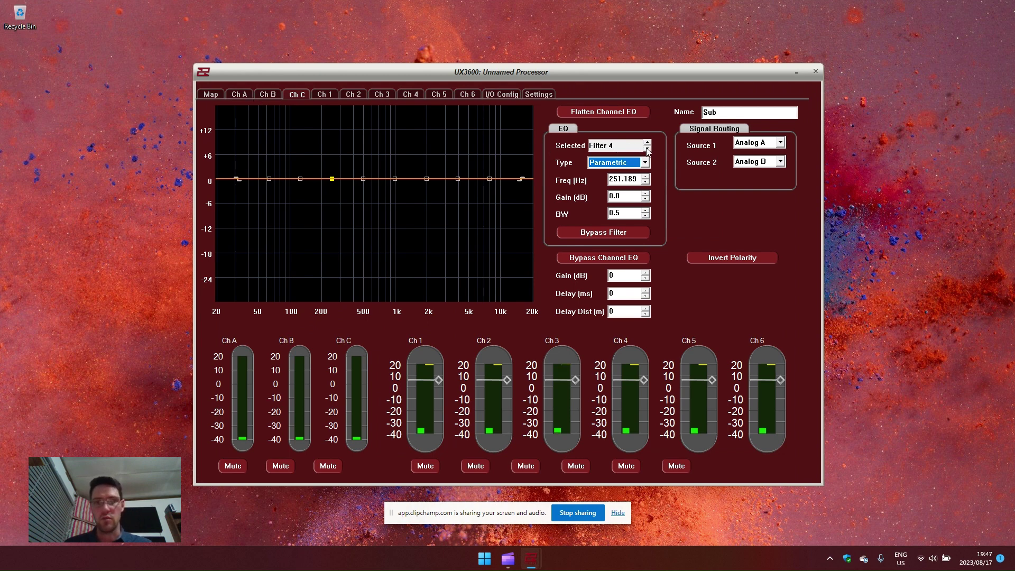
left_click(647, 143)
left_click(647, 142)
left_click(648, 143)
left_click(647, 143)
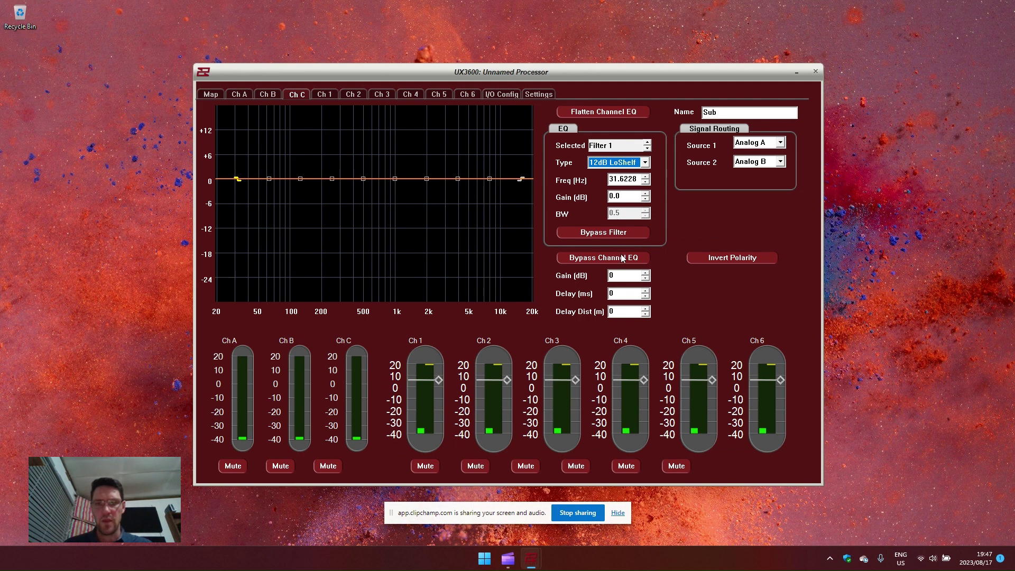
left_click(624, 275)
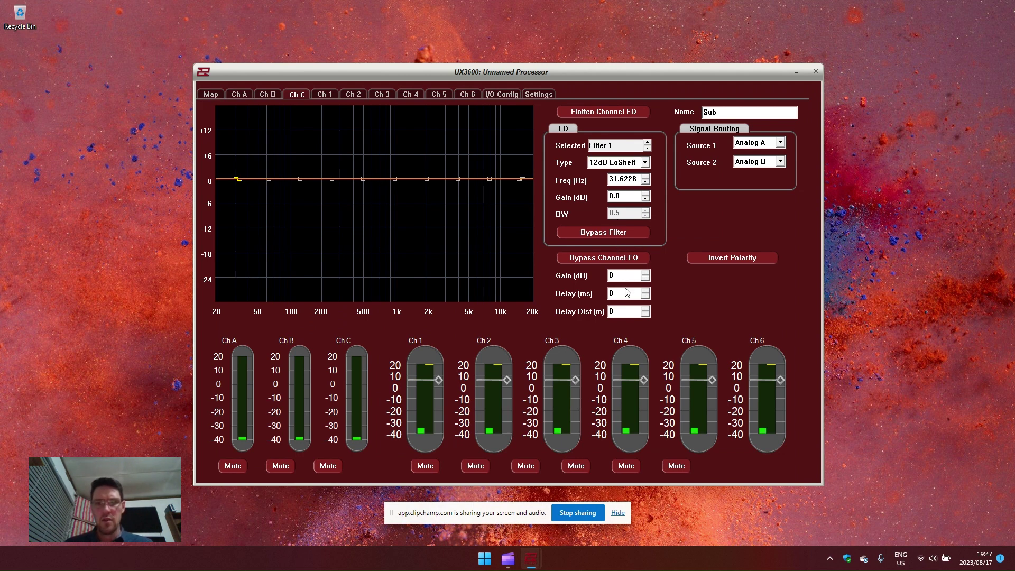
left_click(743, 260)
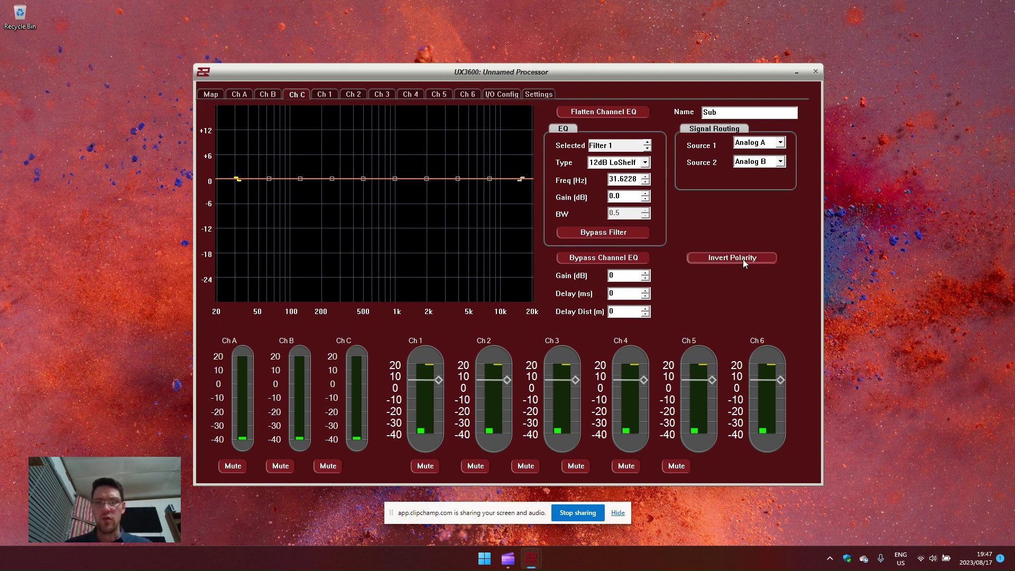
Step: Switch to output Ch 1 and cycle its EQ filters up to the crossover high-pass
left_click(325, 95)
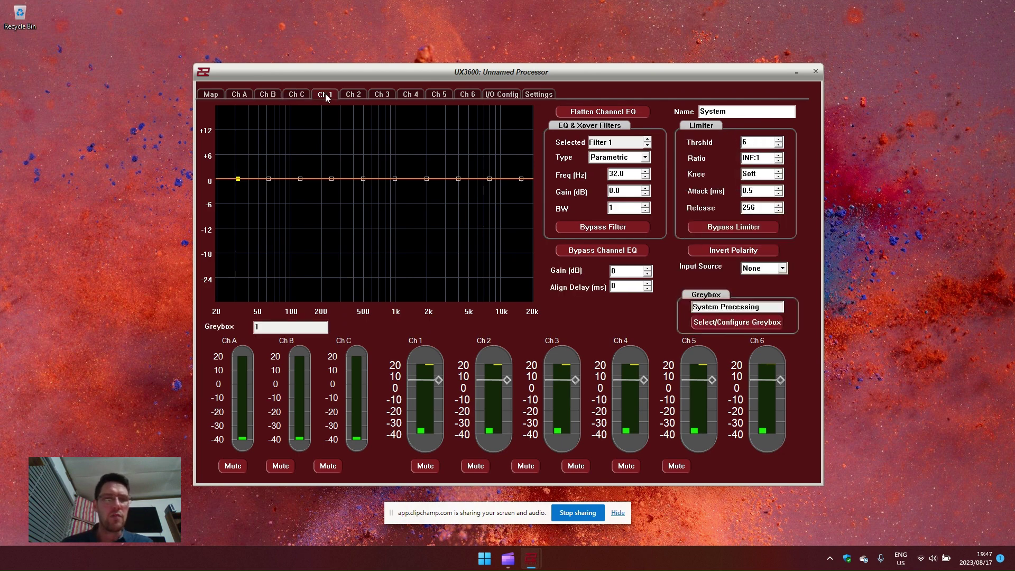
left_click(647, 145)
left_click(648, 141)
left_click(648, 141)
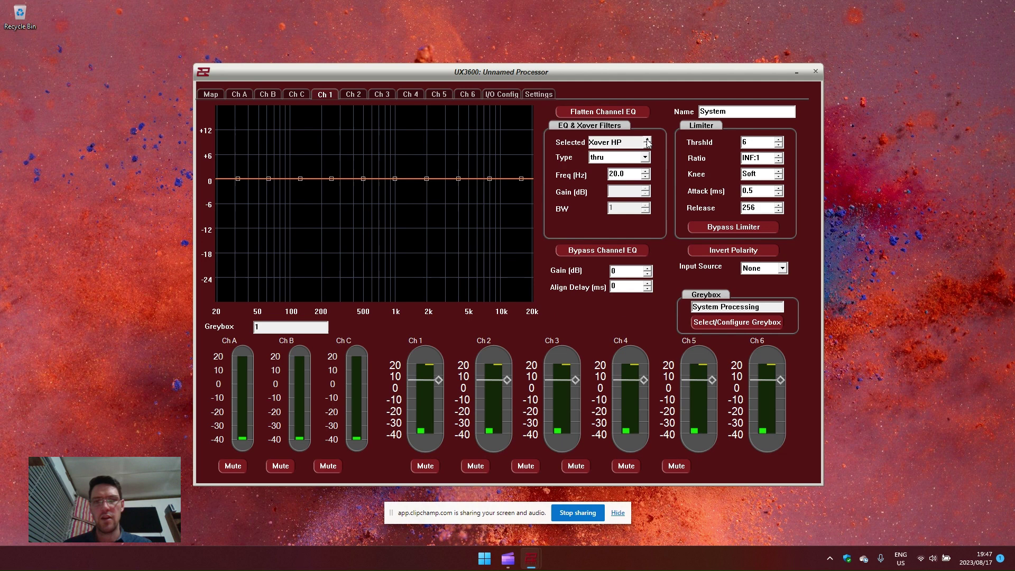
left_click(647, 141)
left_click(648, 142)
left_click(648, 142)
left_click(648, 142)
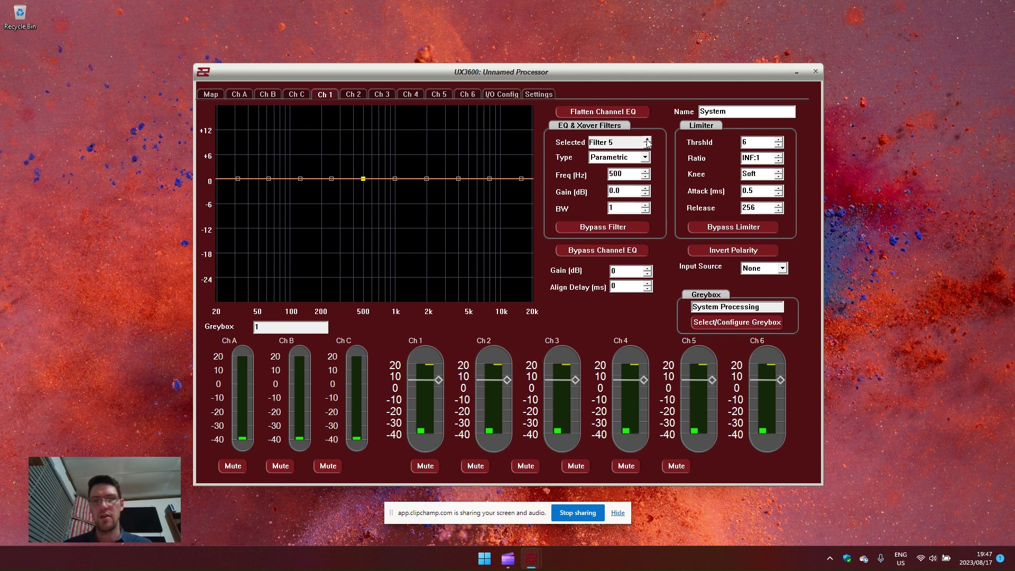
left_click(648, 141)
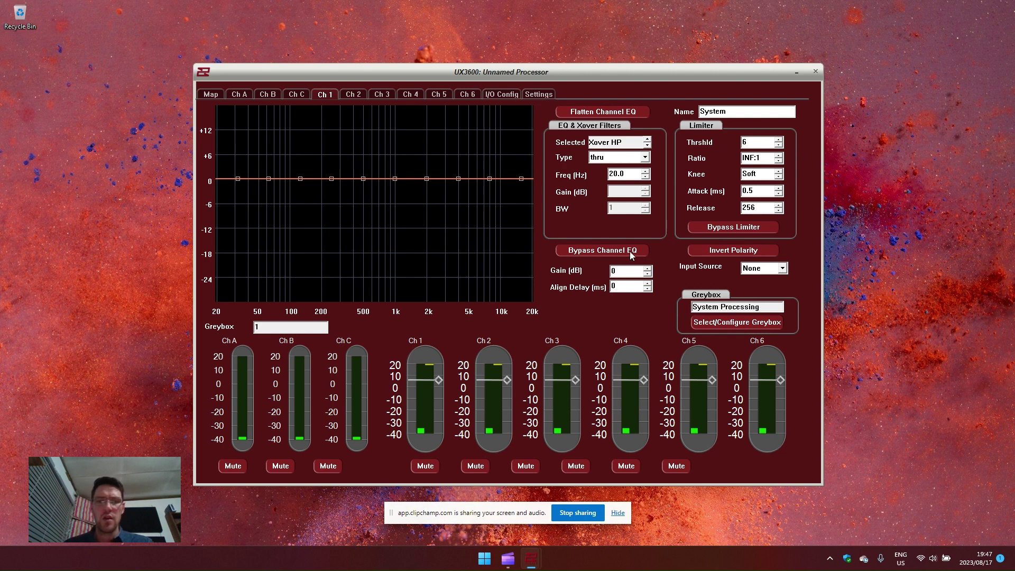
Step: Toggle Ch 1's polarity back to normal and leave its input source at None
left_click(741, 254)
left_click(742, 256)
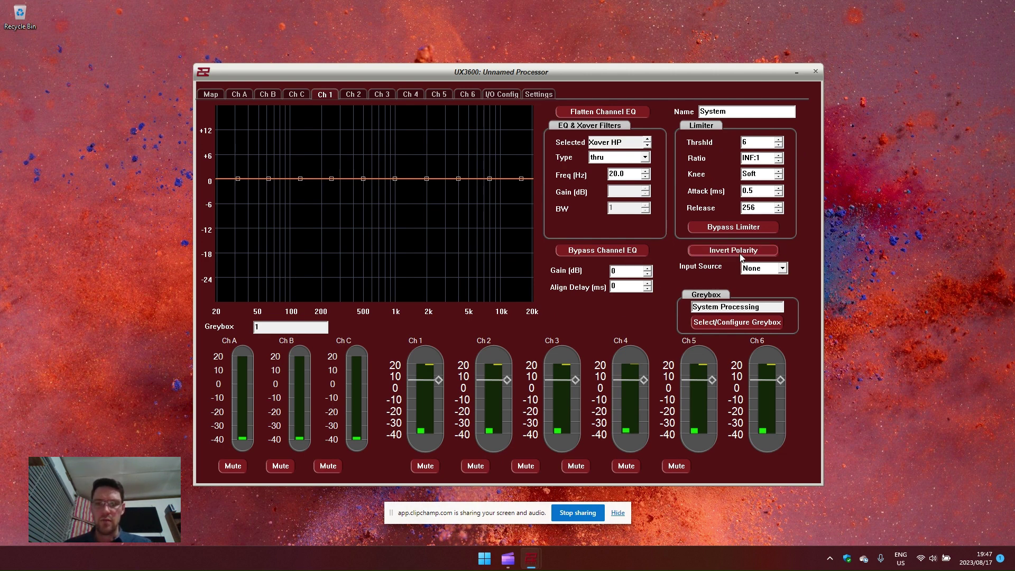
left_click(783, 269)
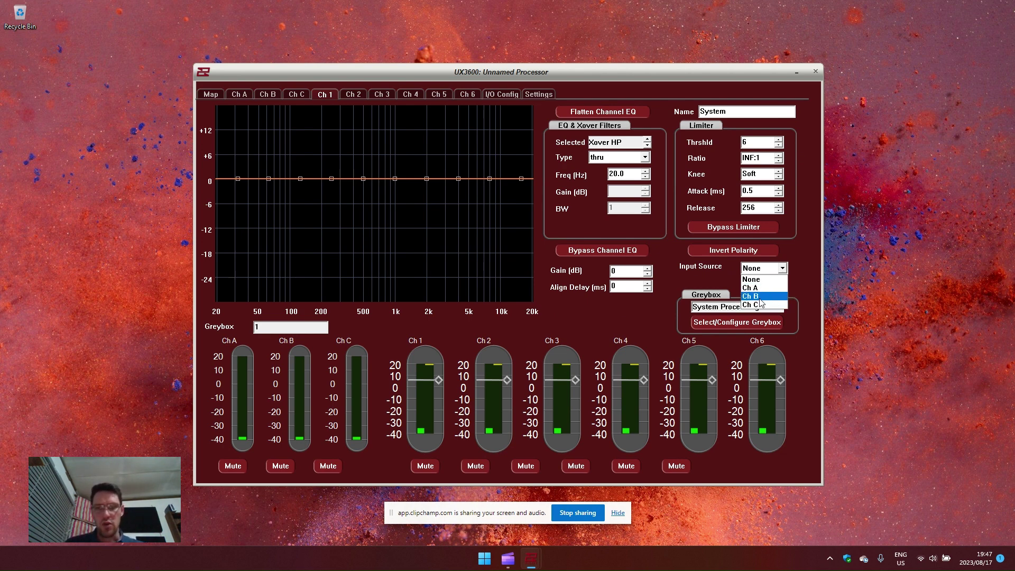
left_click(717, 274)
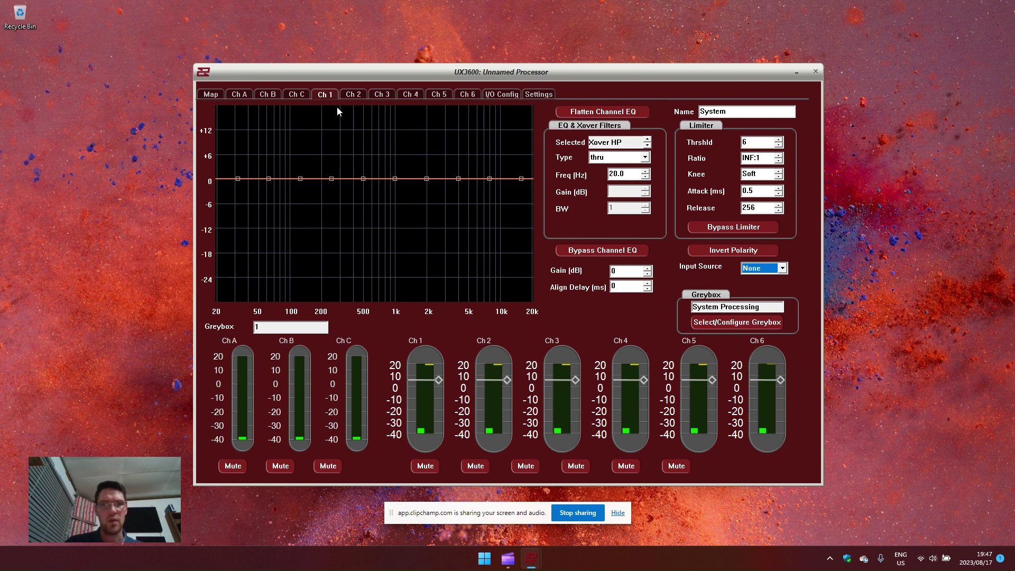
Step: Cancel out of Ch 2's greybox setup, then bring up Greybox Setup for output Ch 1
left_click(353, 94)
left_click(325, 95)
left_click(353, 97)
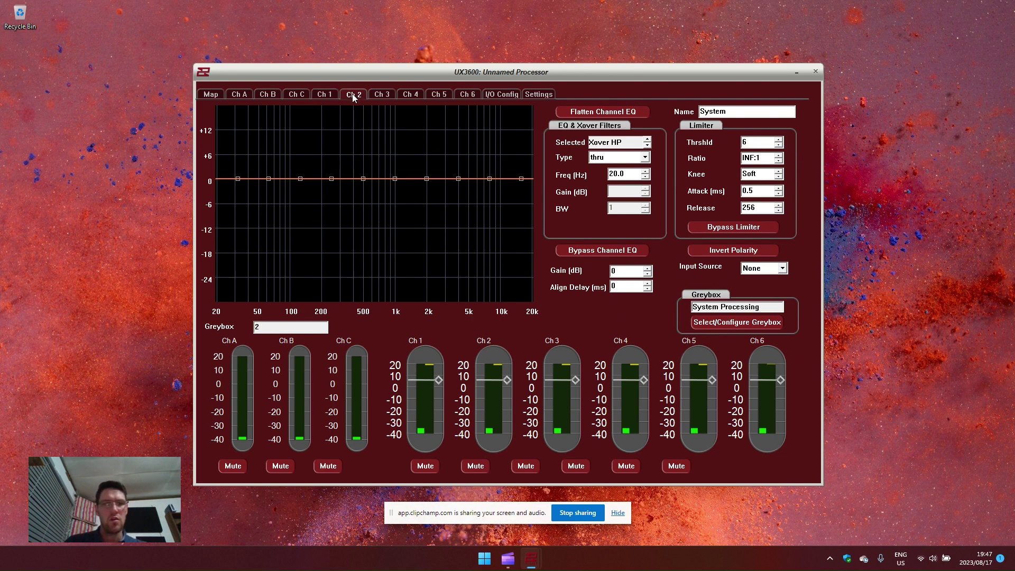
left_click(727, 321)
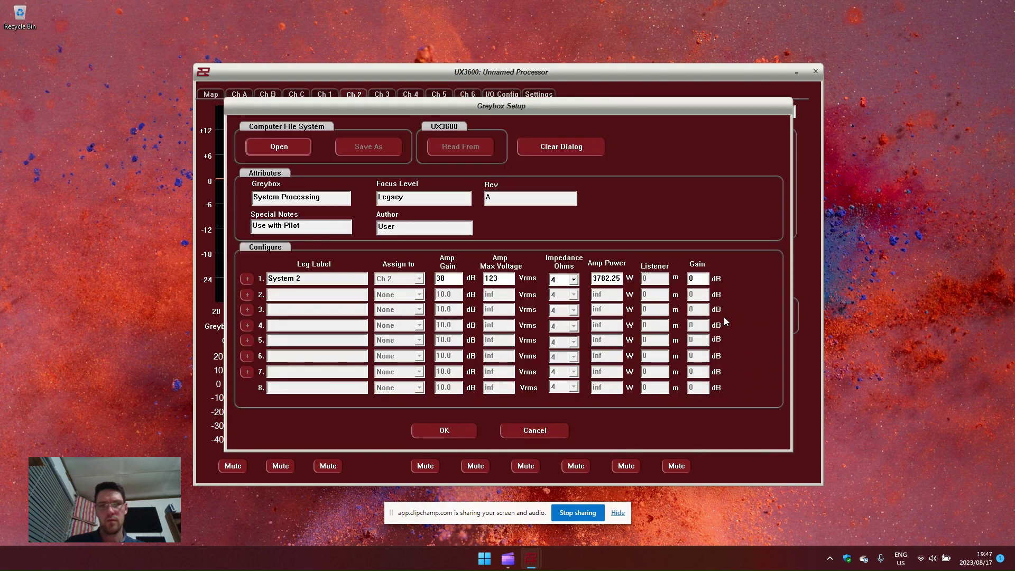
left_click(550, 432)
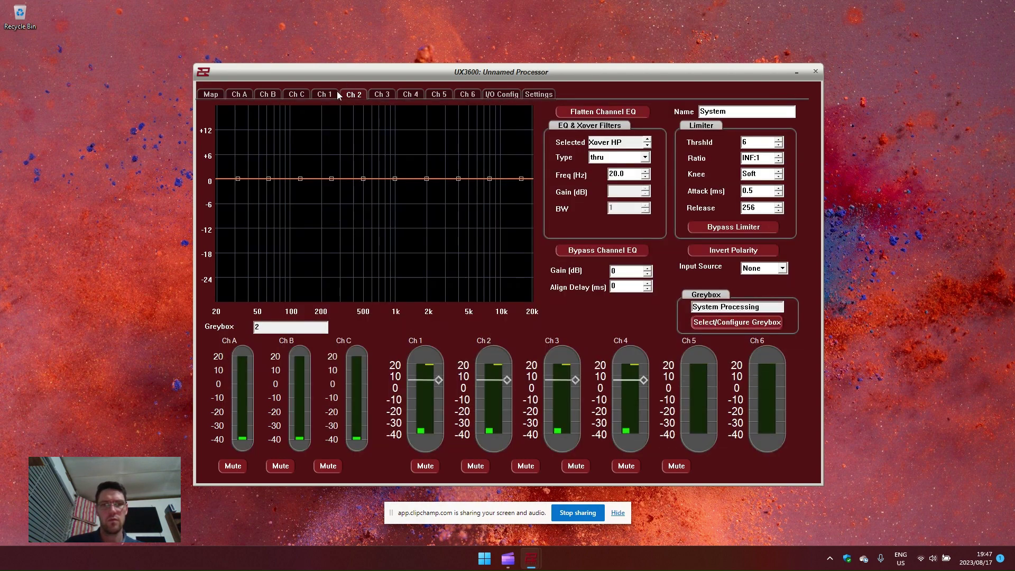
left_click(336, 94)
left_click(751, 323)
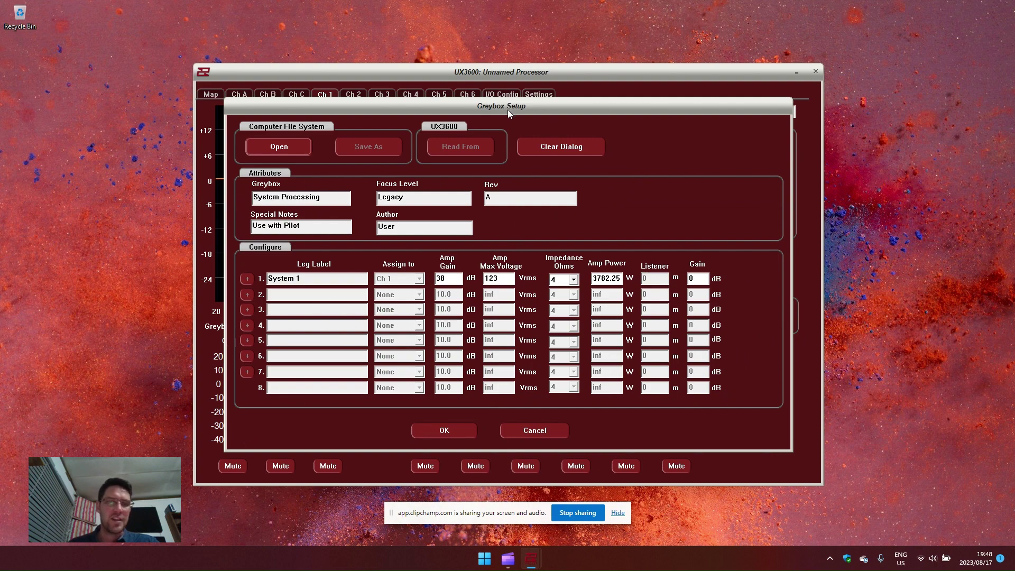
Step: Browse to C:\Program Files (x86)\EAW\Data\UX8800 in the greybox Open dialog
left_click(278, 149)
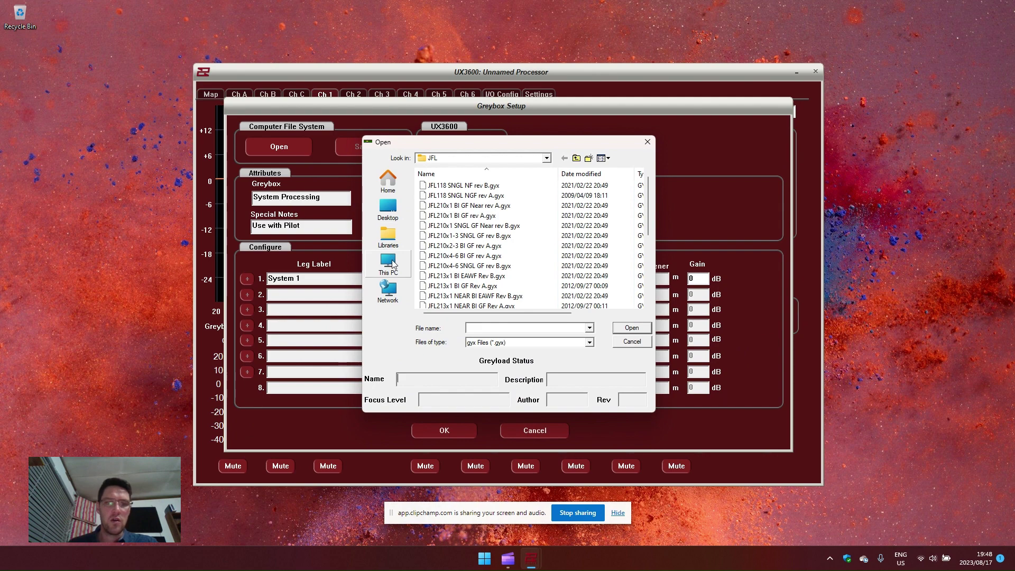
left_click(391, 262)
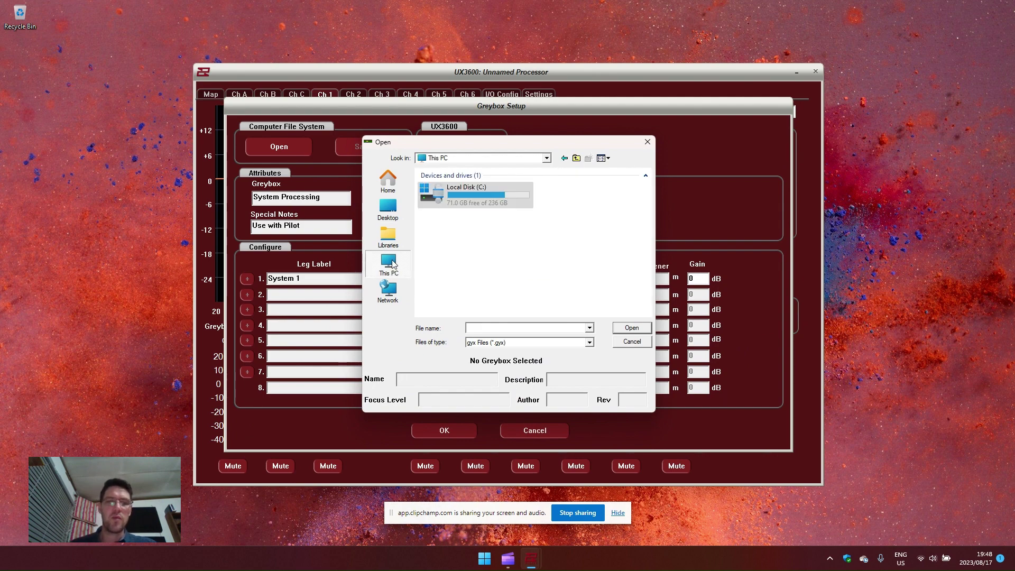
double_click(478, 198)
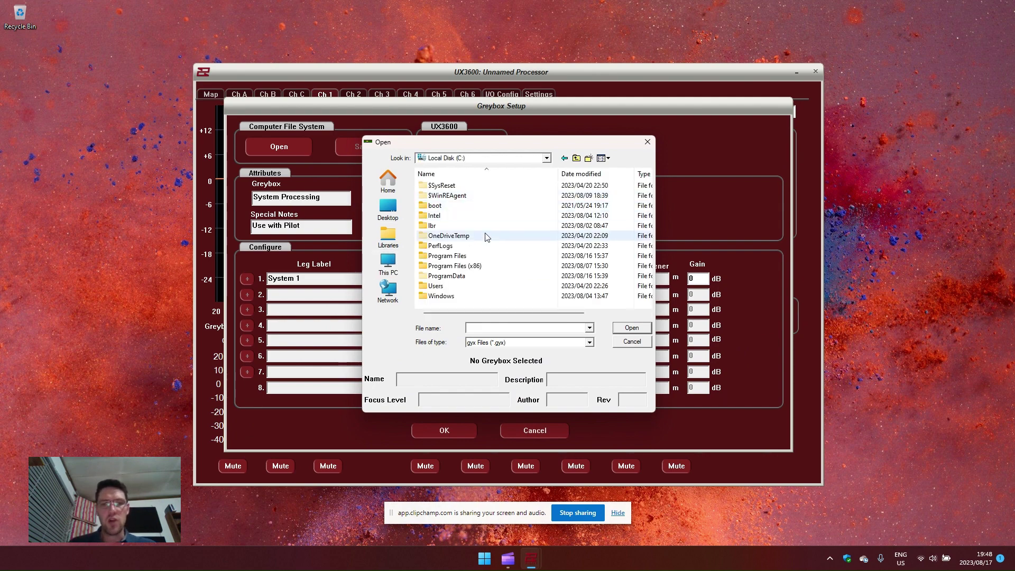
double_click(480, 266)
double_click(474, 256)
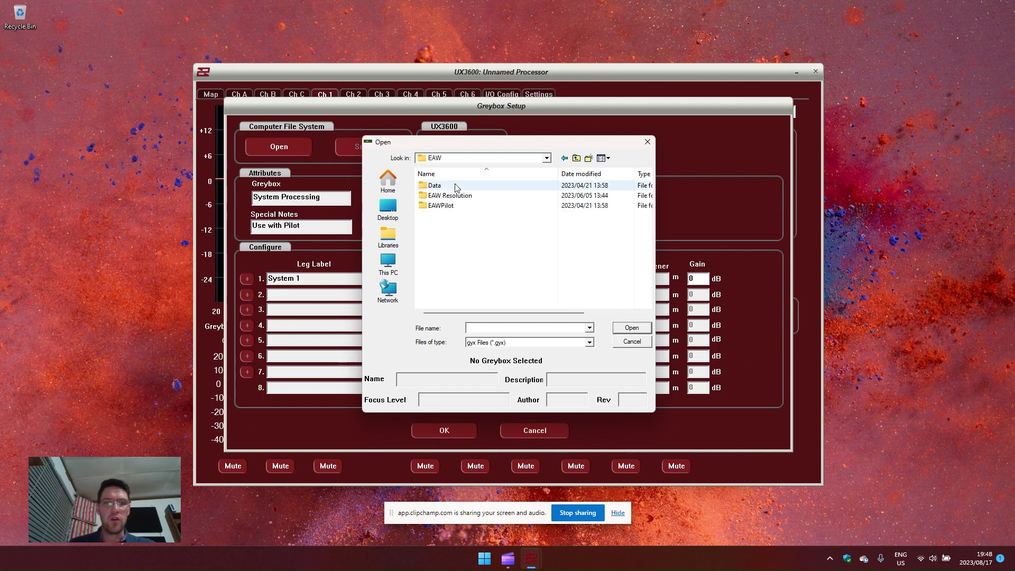
double_click(457, 188)
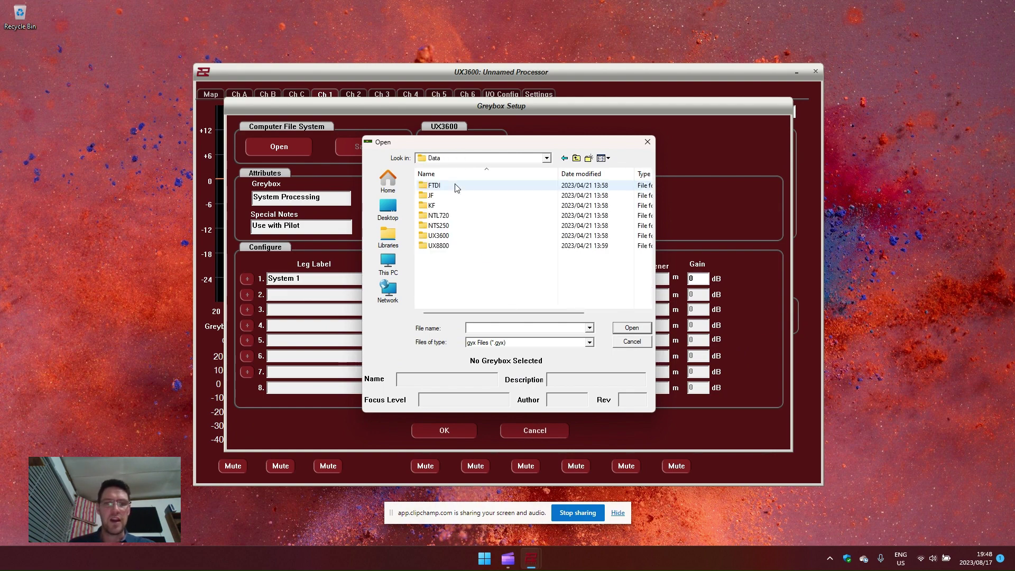
double_click(458, 247)
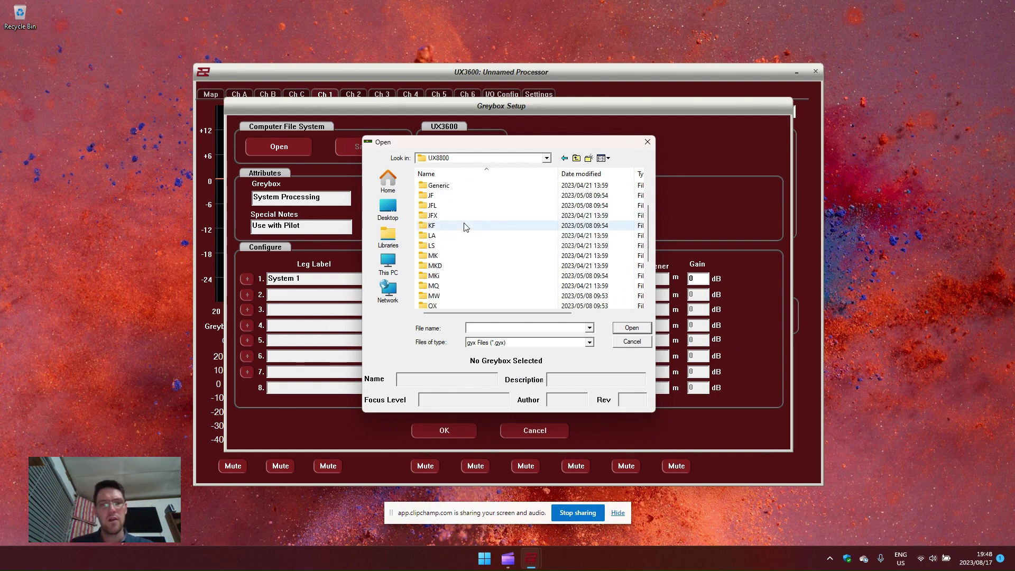
Step: Open the KF folder and scroll down to the KF730 greybox files
left_click(464, 225)
key("k")
key("Return")
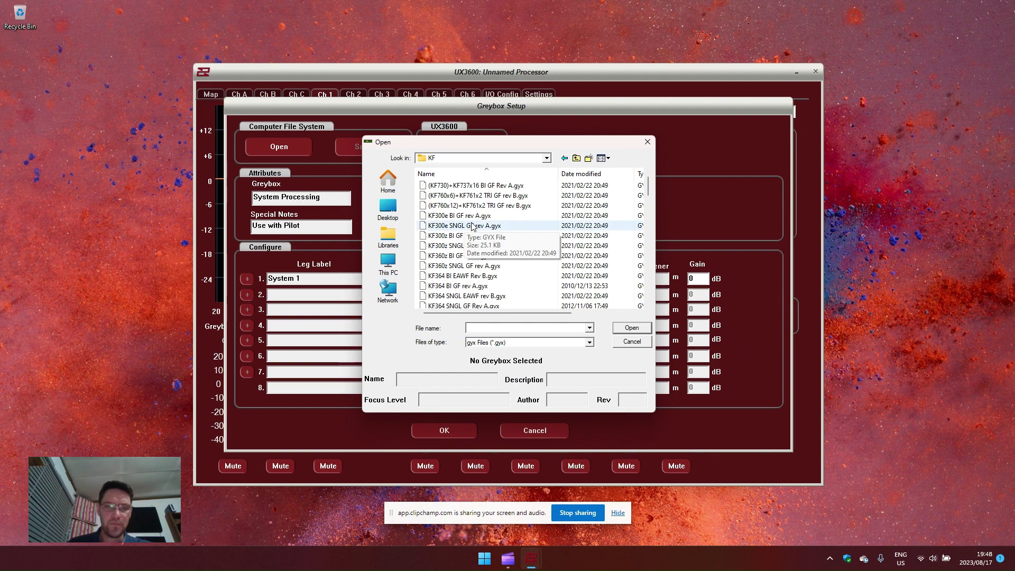
scroll(473, 226, "down", 2)
scroll(473, 227, "down", 5)
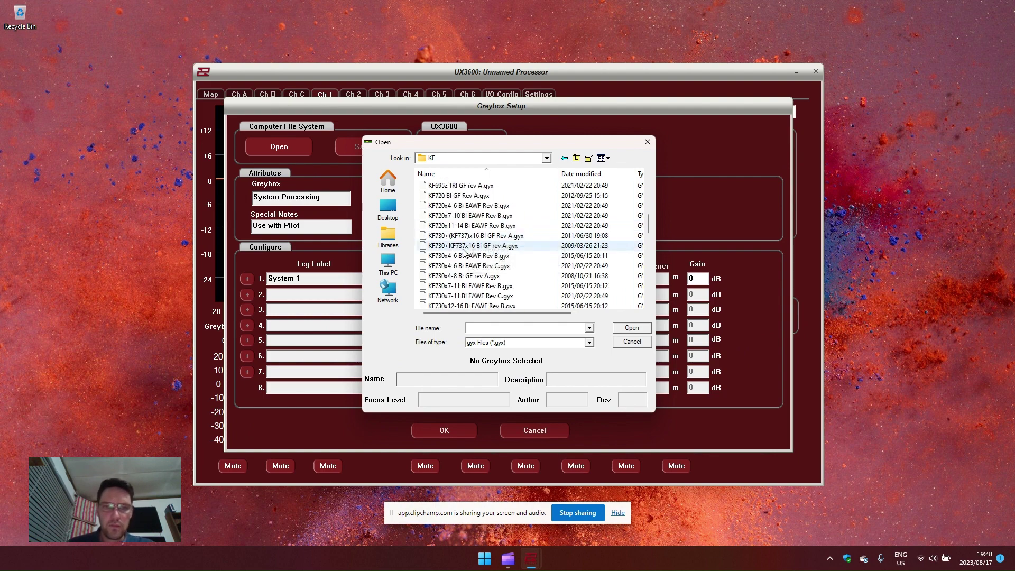
scroll(469, 233, "down", 2)
Step: Compare KF730 variants, then load KF730x4-6 BI EAWF Rev C.gyx
left_click(469, 216)
left_click(469, 226)
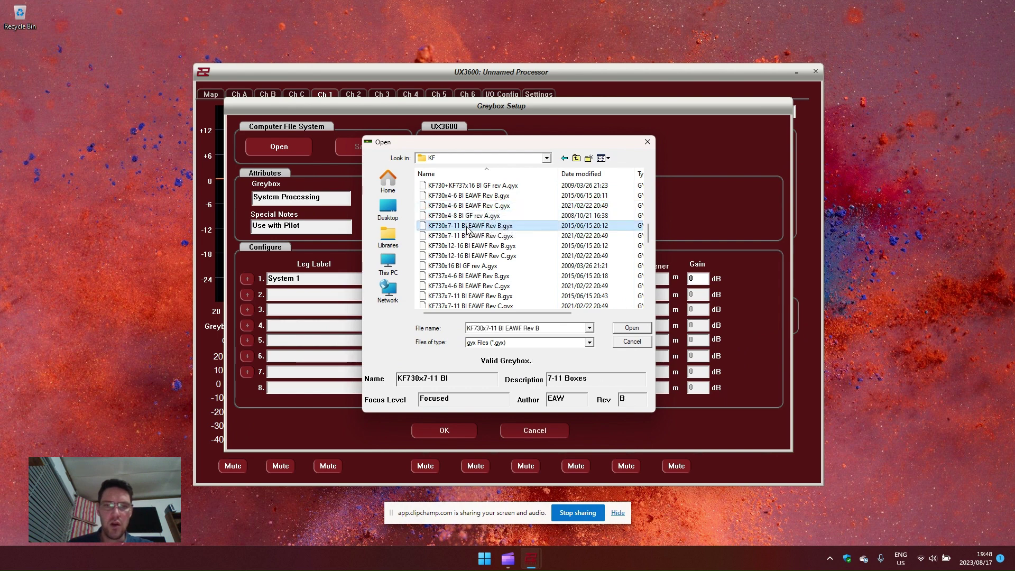
left_click(470, 197)
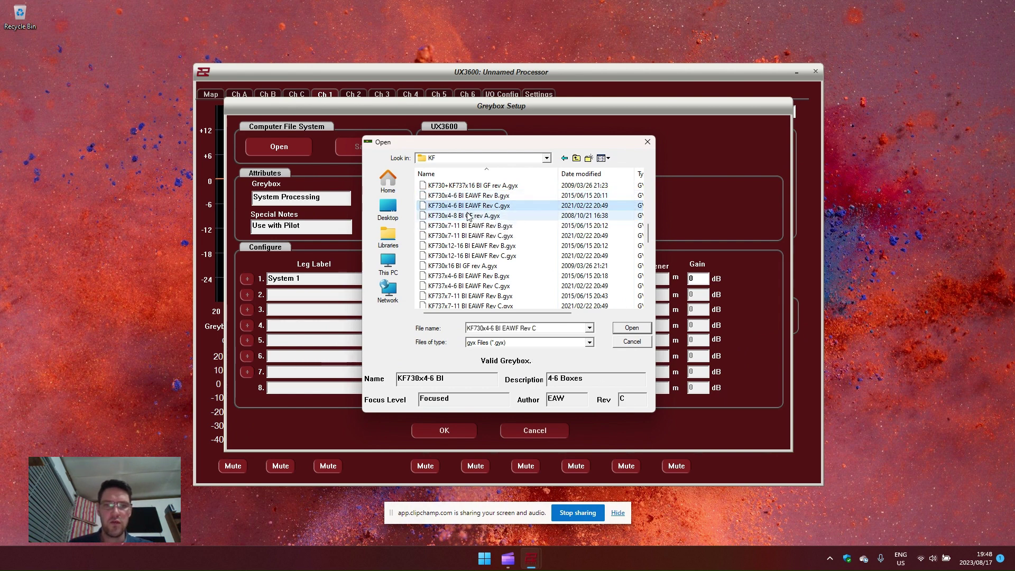
left_click(470, 216)
left_click(470, 226)
left_click(470, 235)
left_click(470, 246)
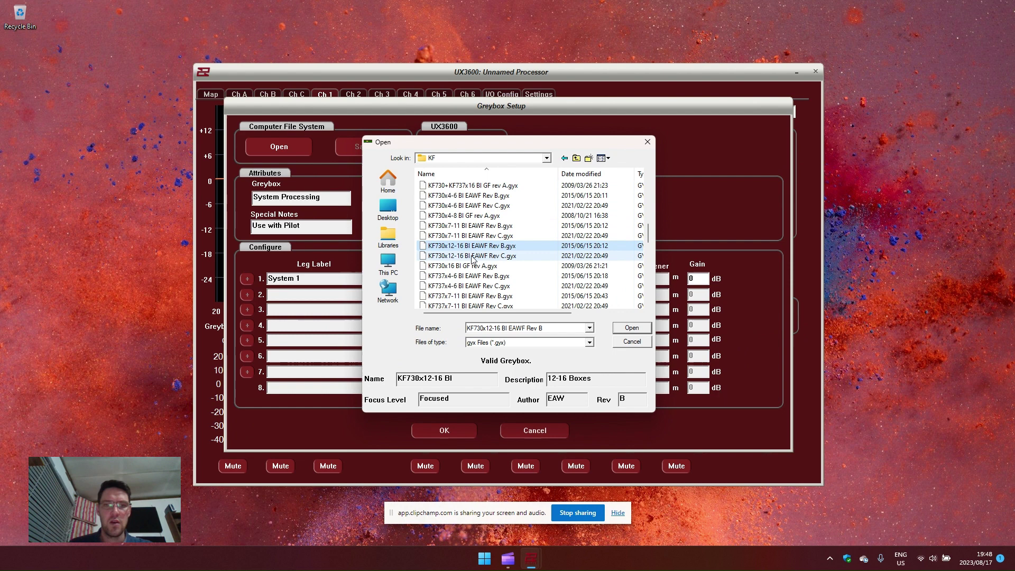
left_click(470, 256)
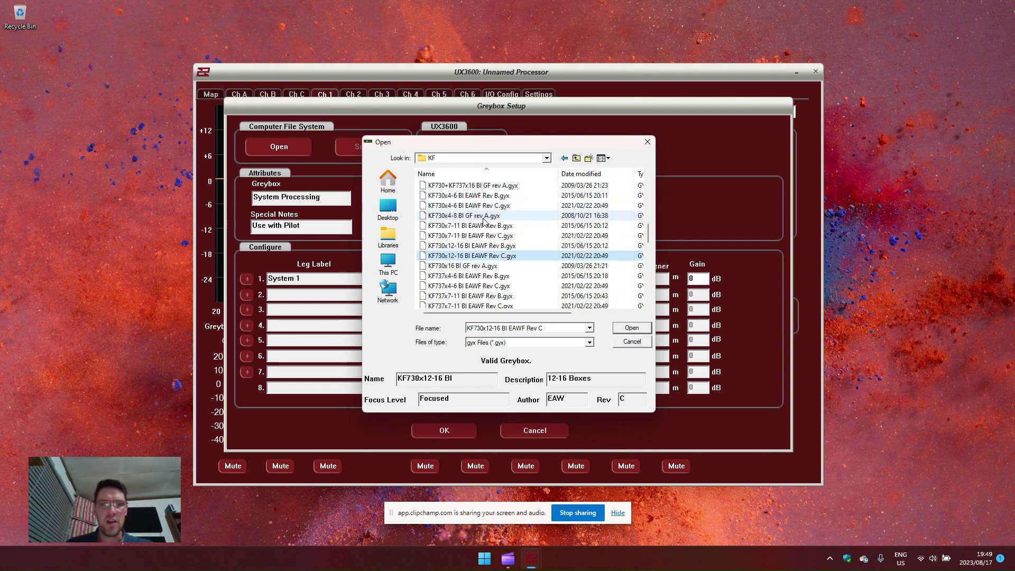
key("Up")
key("Up")
key("Up")
key("Up")
key("Up")
key("Up")
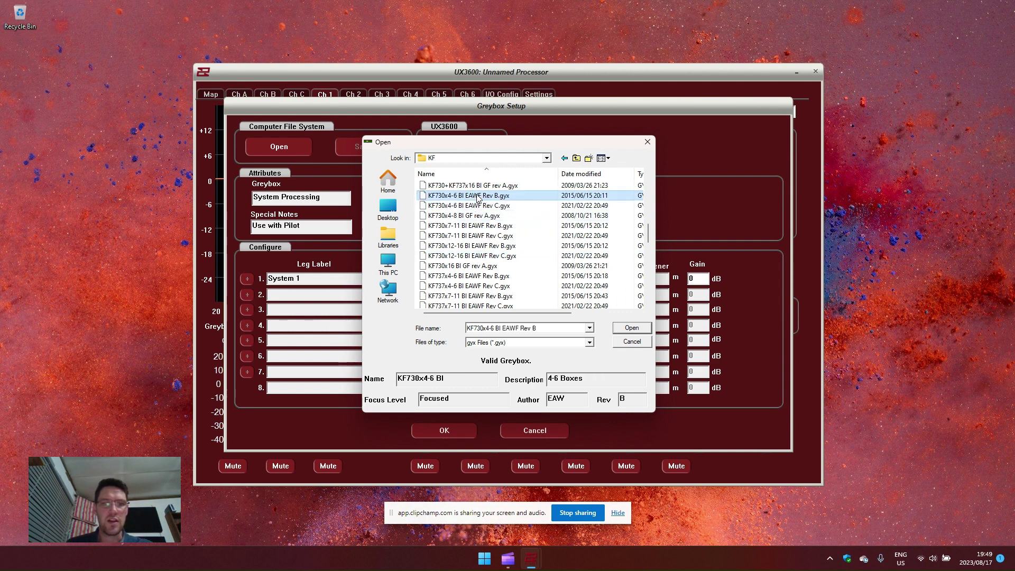
left_click(504, 206)
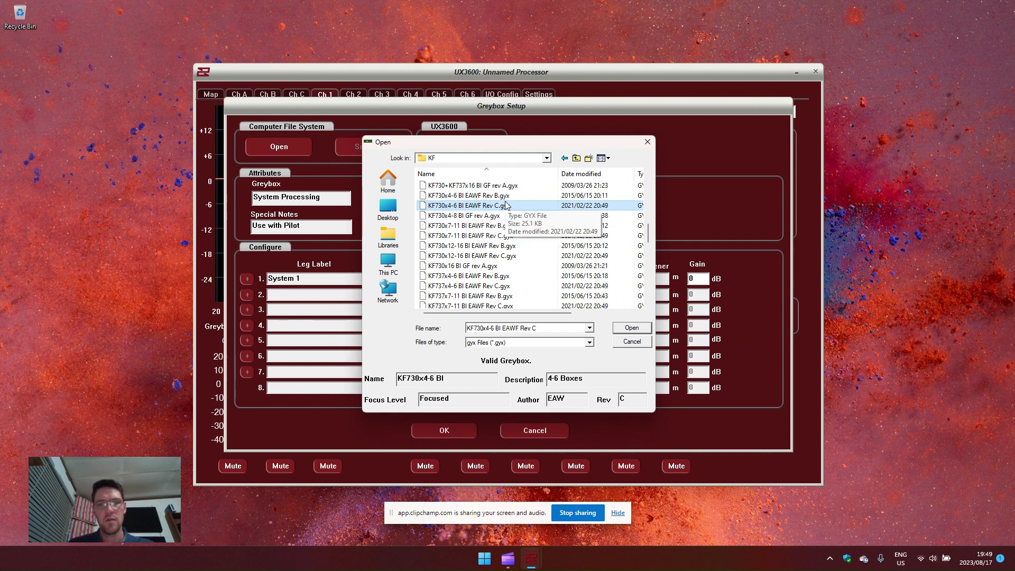
left_click(632, 329)
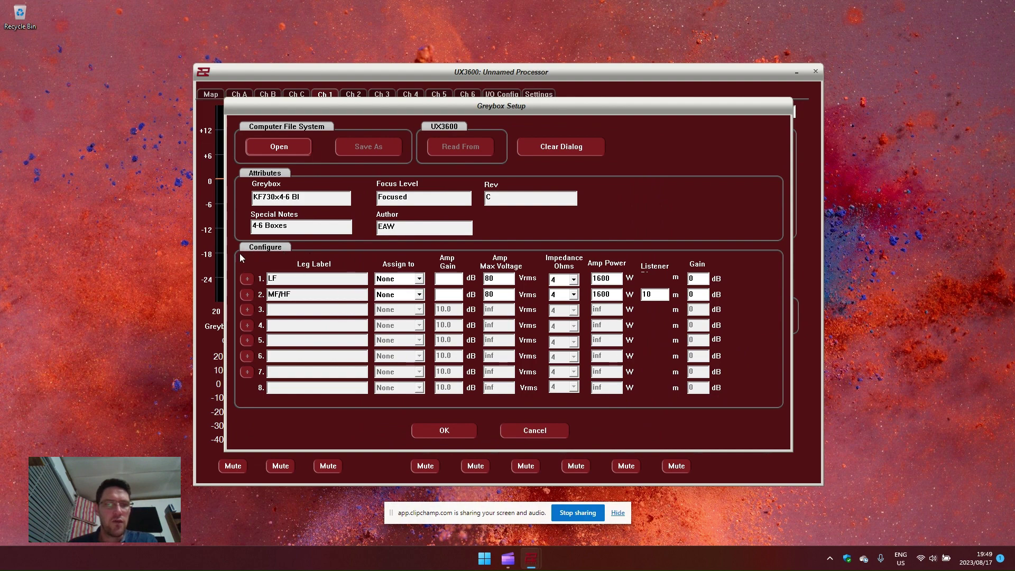
Step: Assign the LF leg to Ch 1 and the MF/HF leg to Ch 2
left_click(326, 279)
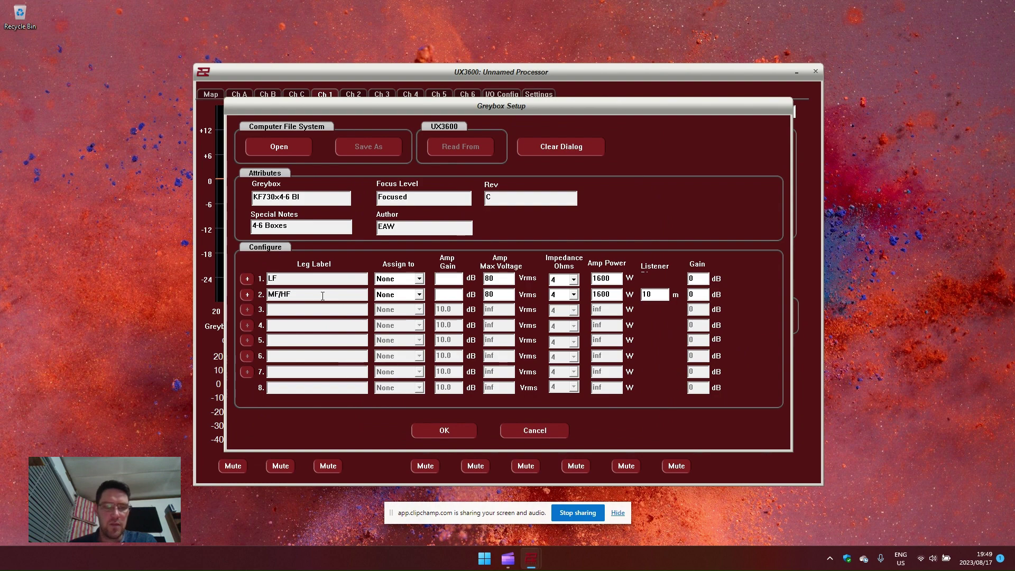
left_click(301, 277)
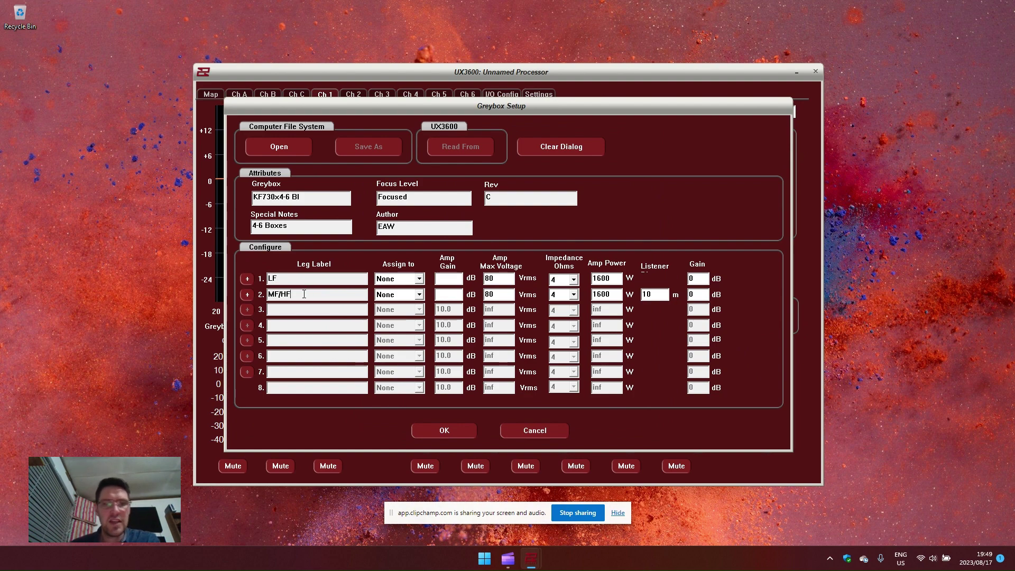
left_click(419, 279)
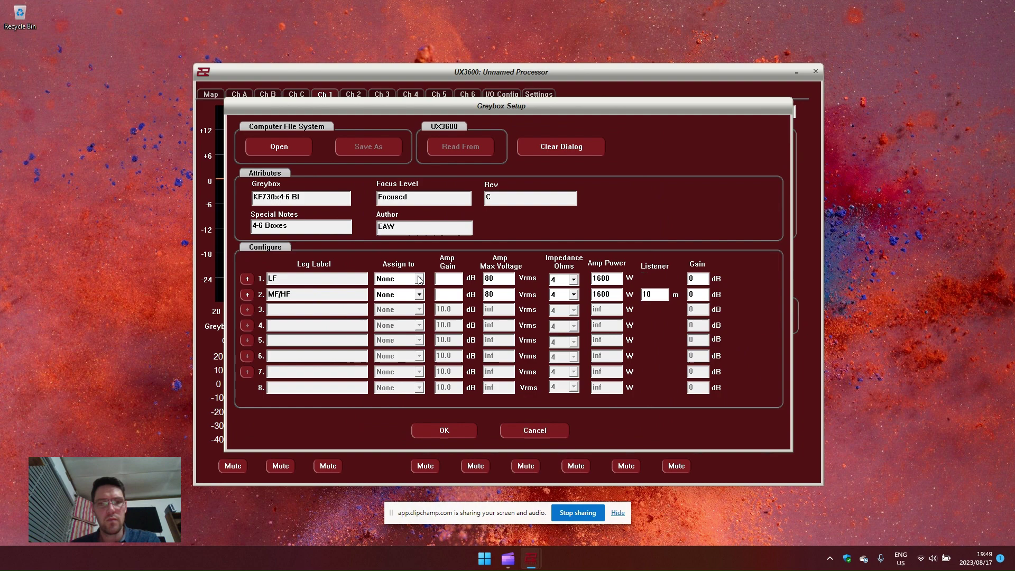
left_click(410, 298)
left_click(419, 294)
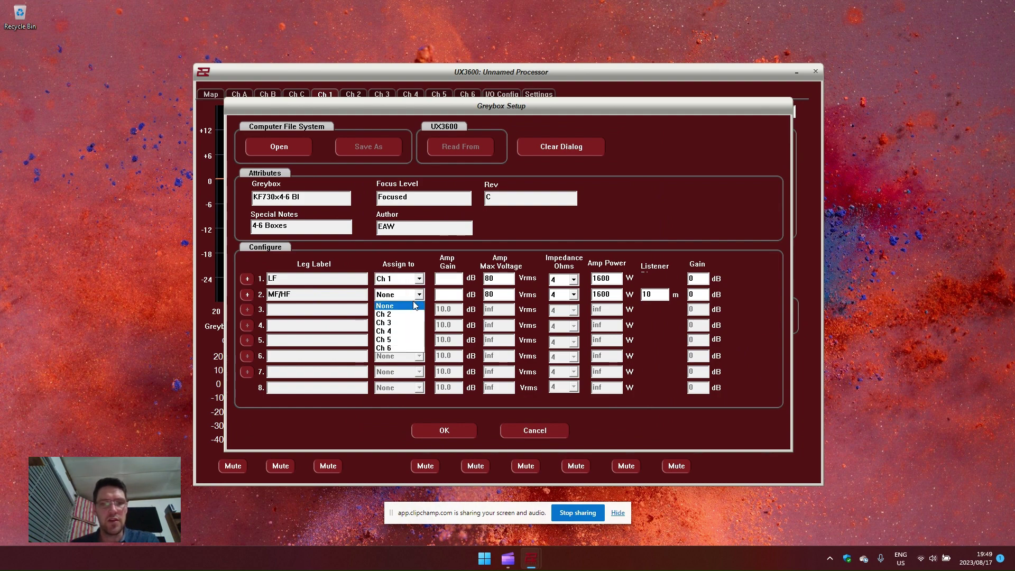
left_click(404, 316)
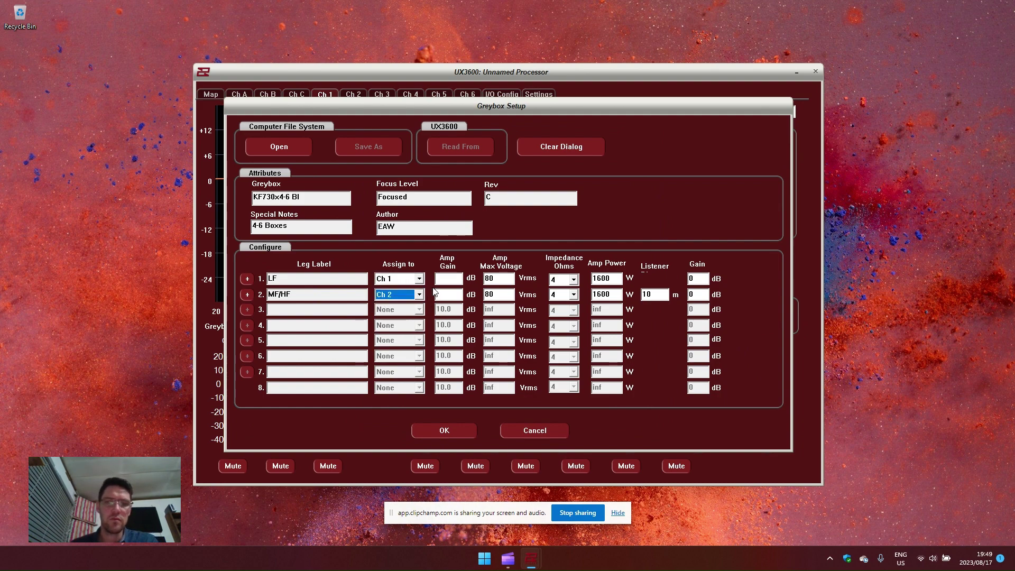
Step: Edit the LF and MF/HF amp gain fields, leaving them empty
left_click(445, 278)
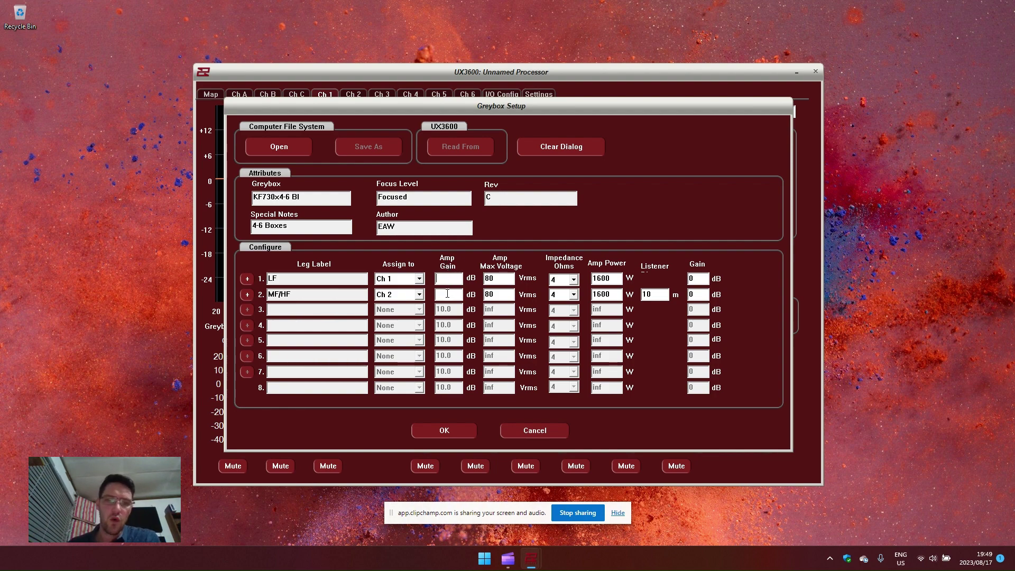
left_click(450, 279)
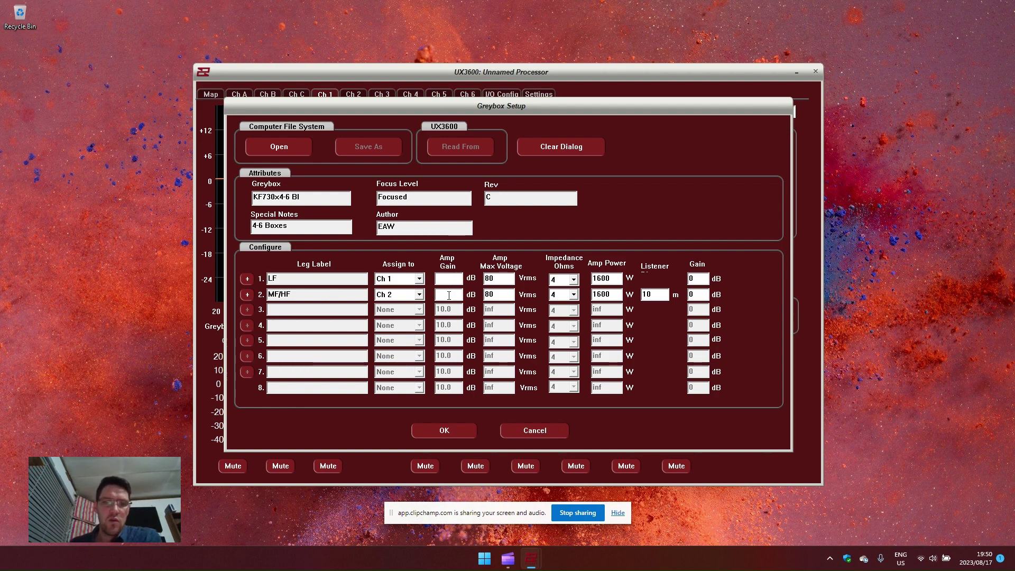
left_click(446, 294)
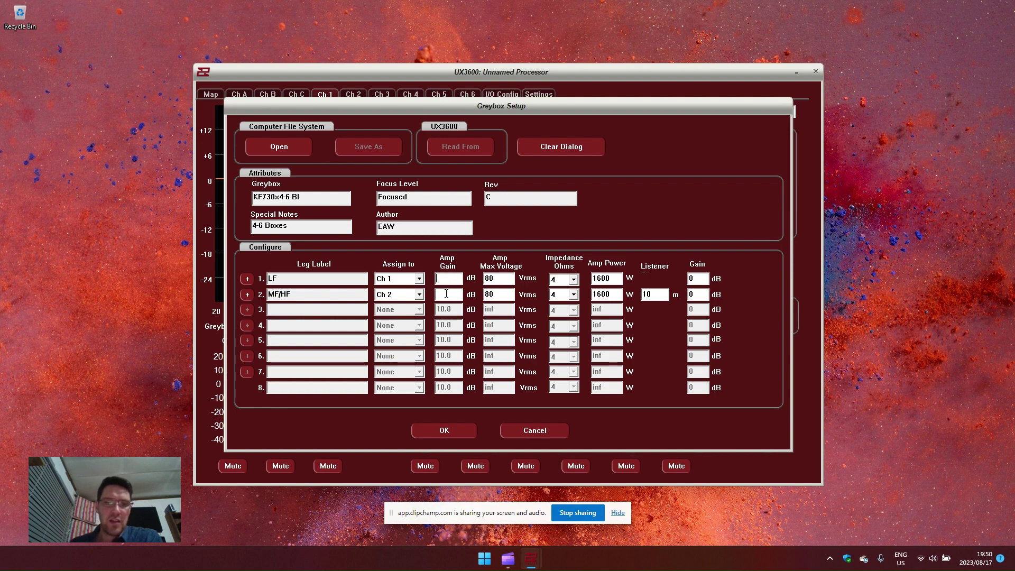
left_click(446, 295)
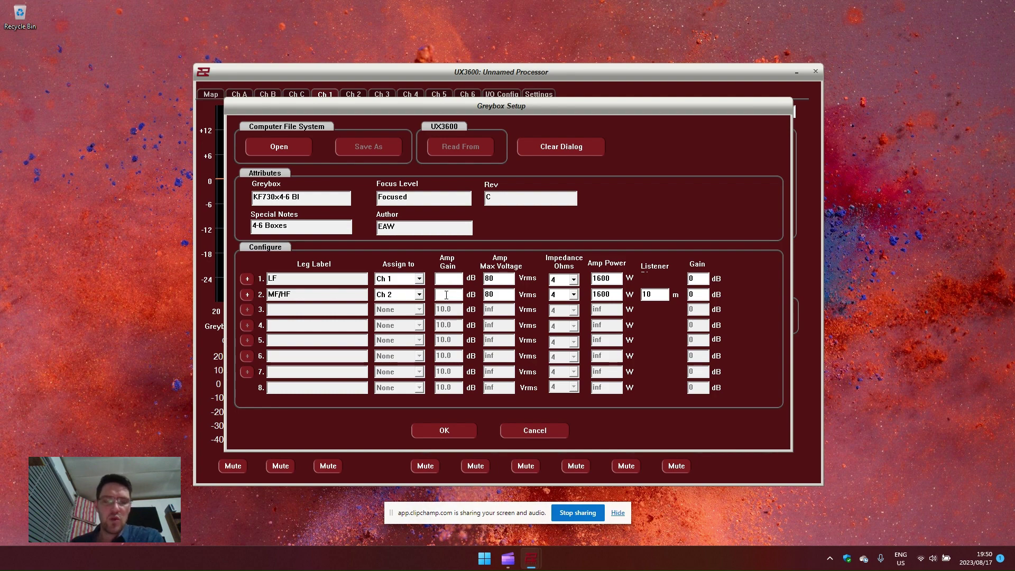
left_click(449, 279)
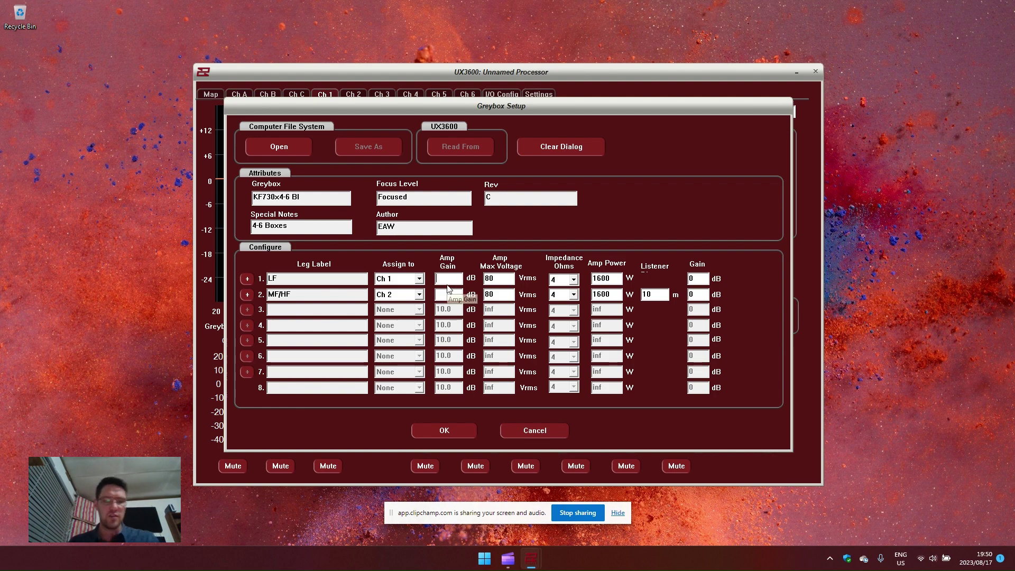
Step: Set the LF amp gain to 32 dB and keep 4 ohms impedance
type("32")
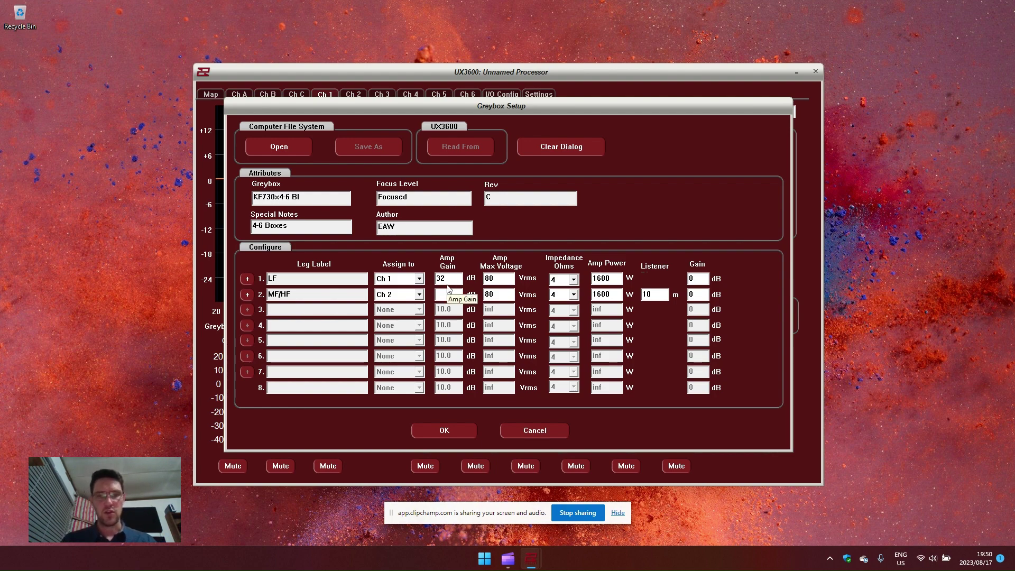
key("Return")
key("Tab")
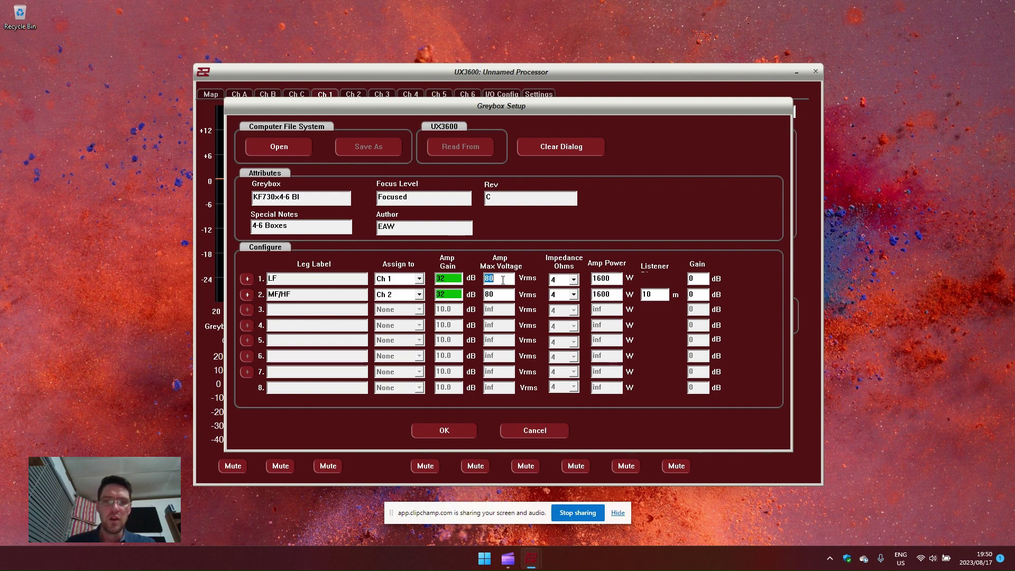
left_click(574, 279)
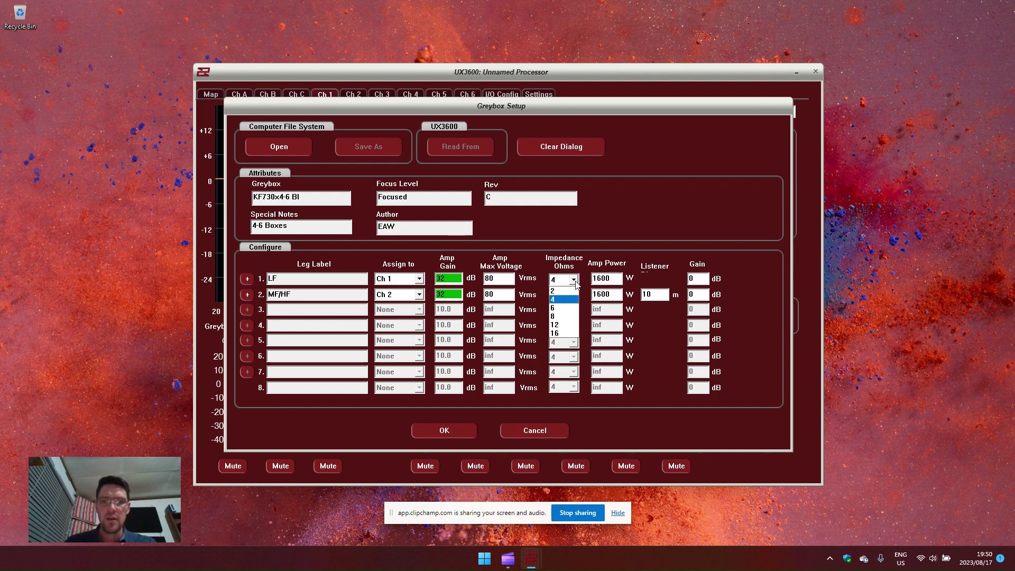
left_click(572, 300)
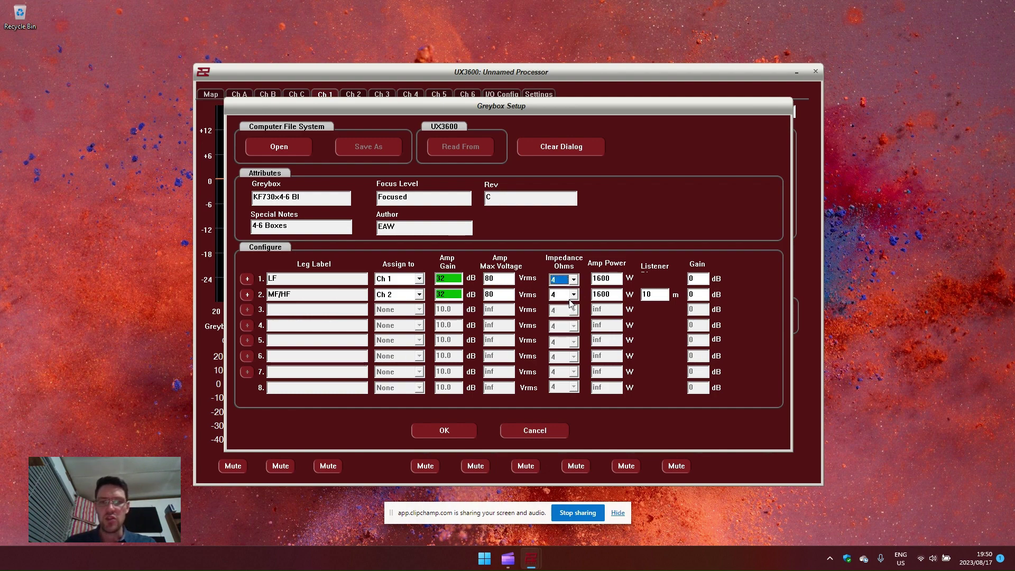
Step: Set amp power to 3500 W LF and 2100 W MF/HF, listener 30 m, then apply
left_click(616, 283)
left_click_drag(616, 282, 586, 281)
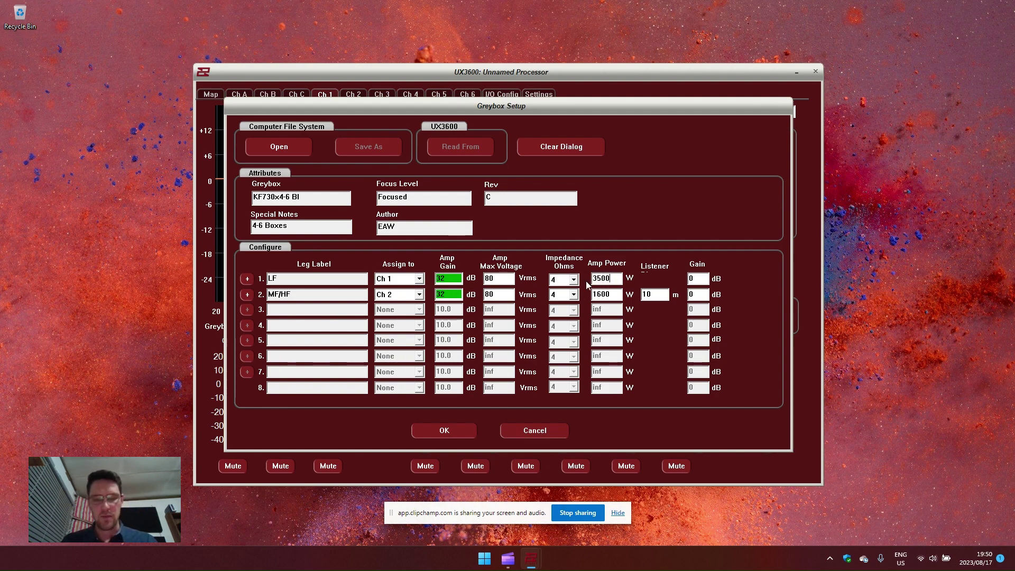
type("3500")
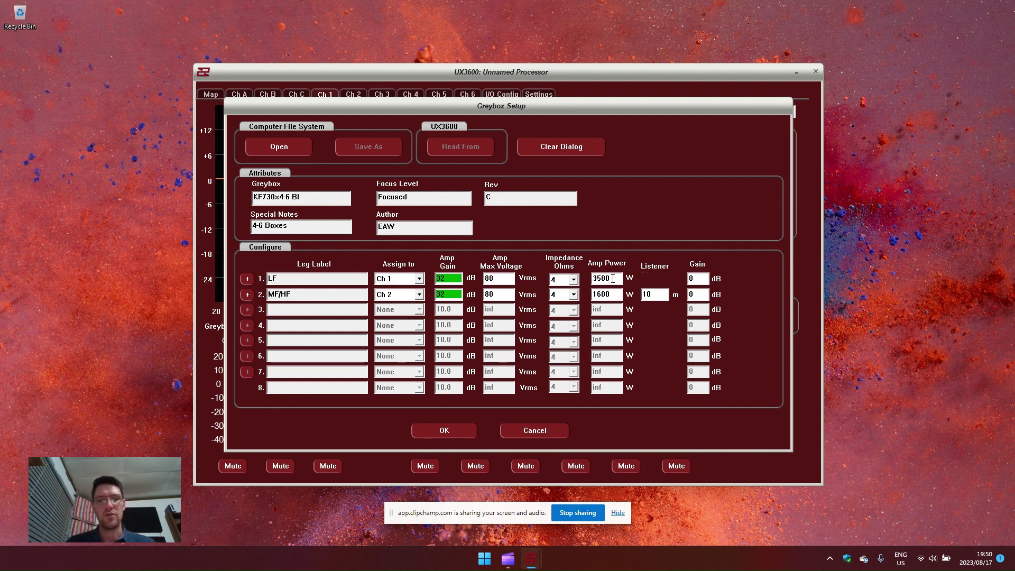
key("Tab")
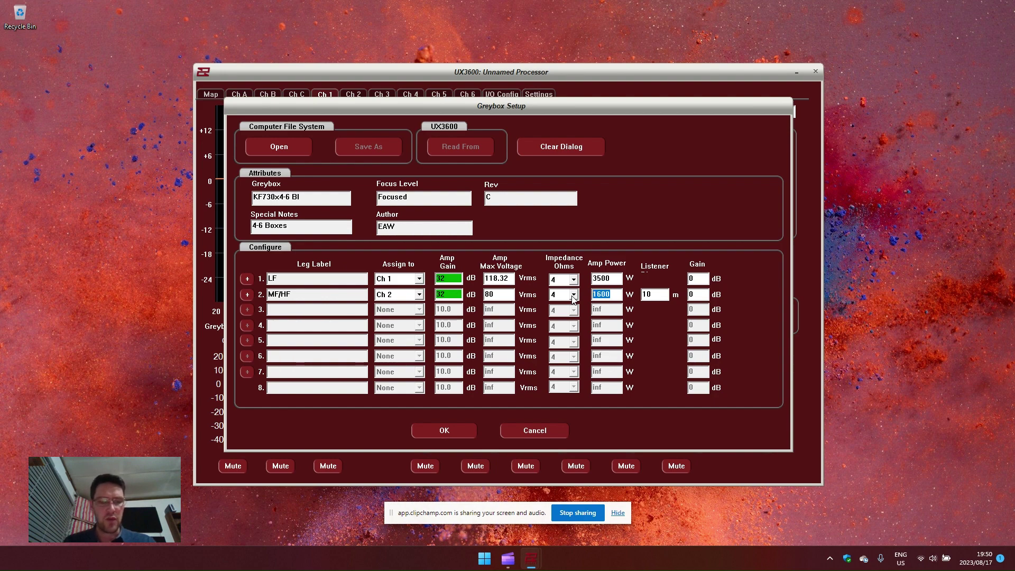
type("2100")
key("Tab")
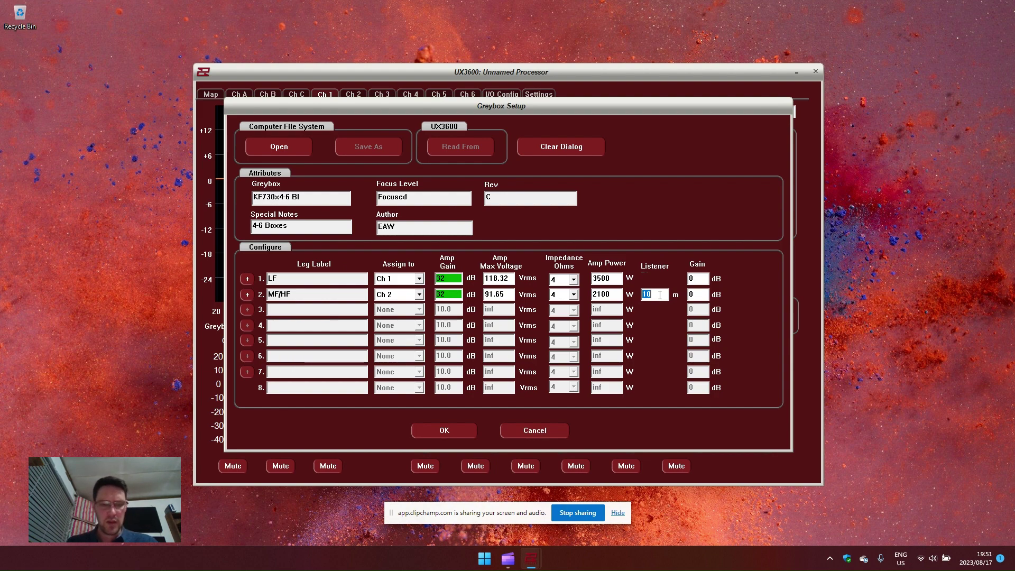
type("30")
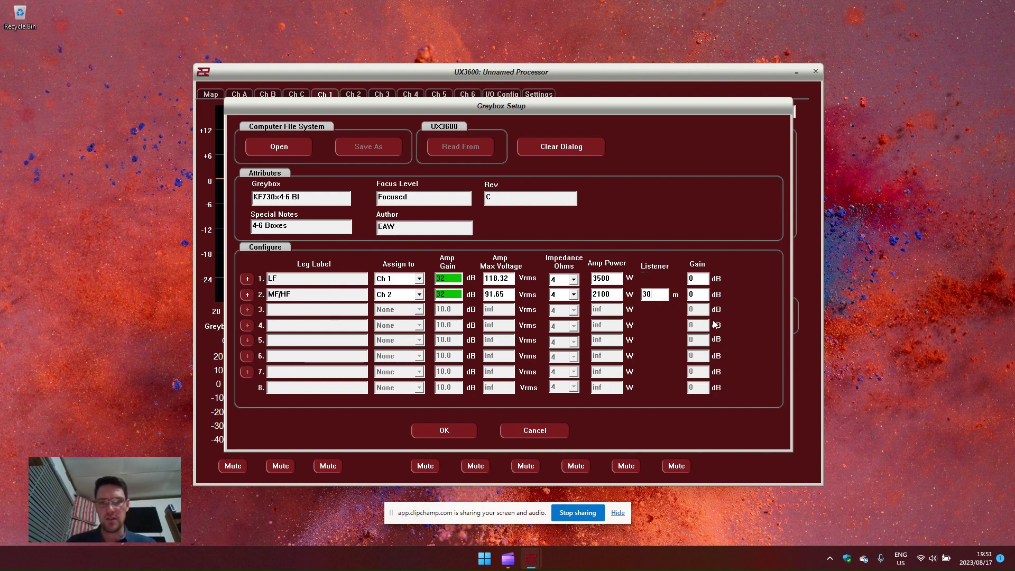
left_click(454, 434)
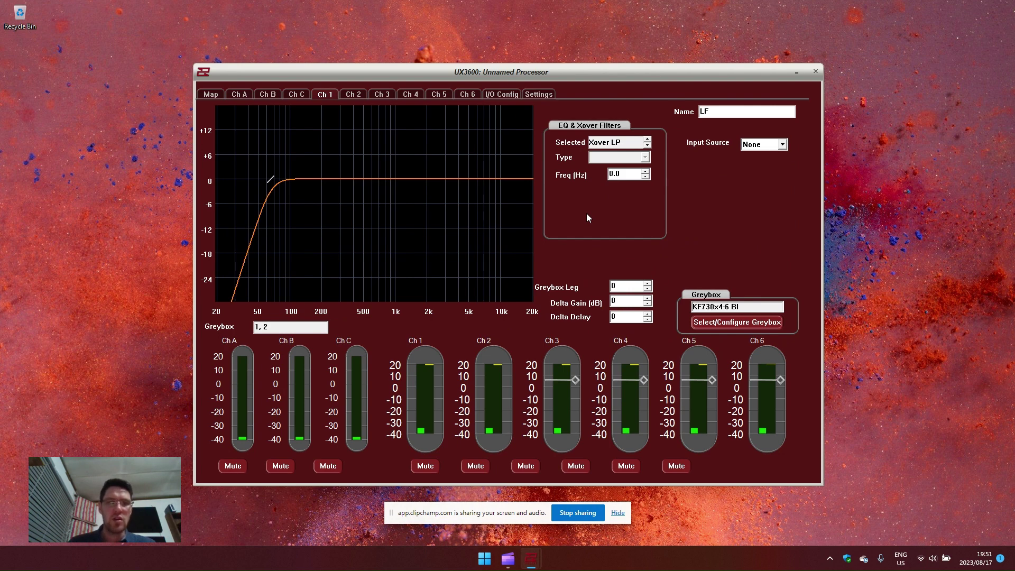
Step: Flip between the Ch 1 LF and Ch 2 MF/HF pages, ending on Ch 2
left_click(351, 94)
left_click(331, 96)
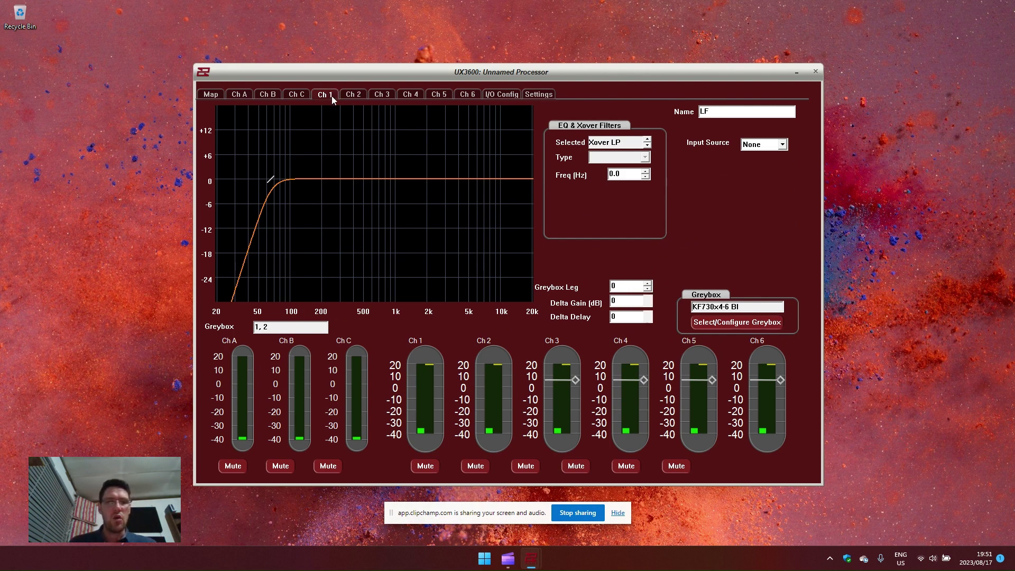
left_click(352, 96)
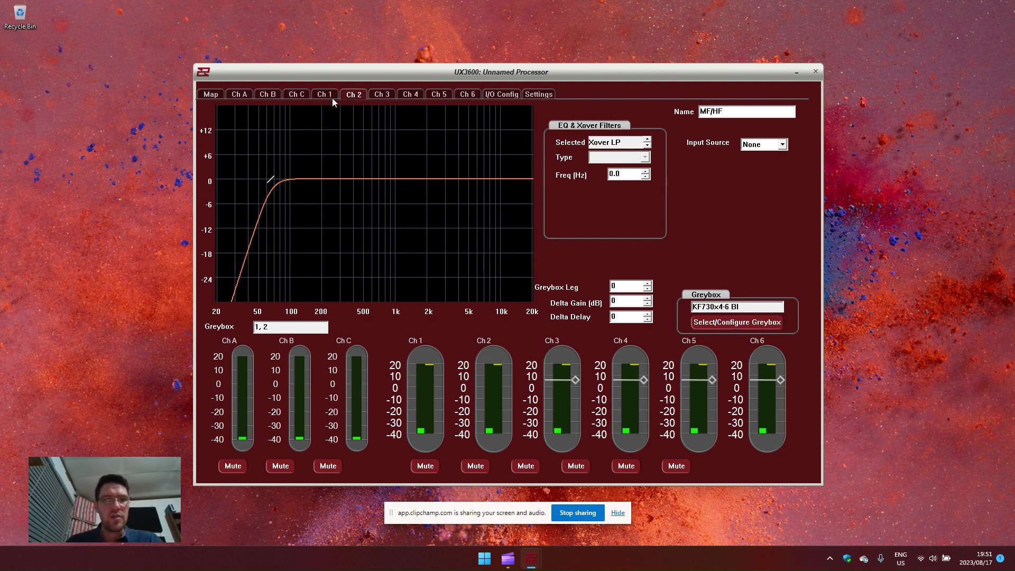
left_click(333, 97)
left_click(353, 94)
left_click(332, 95)
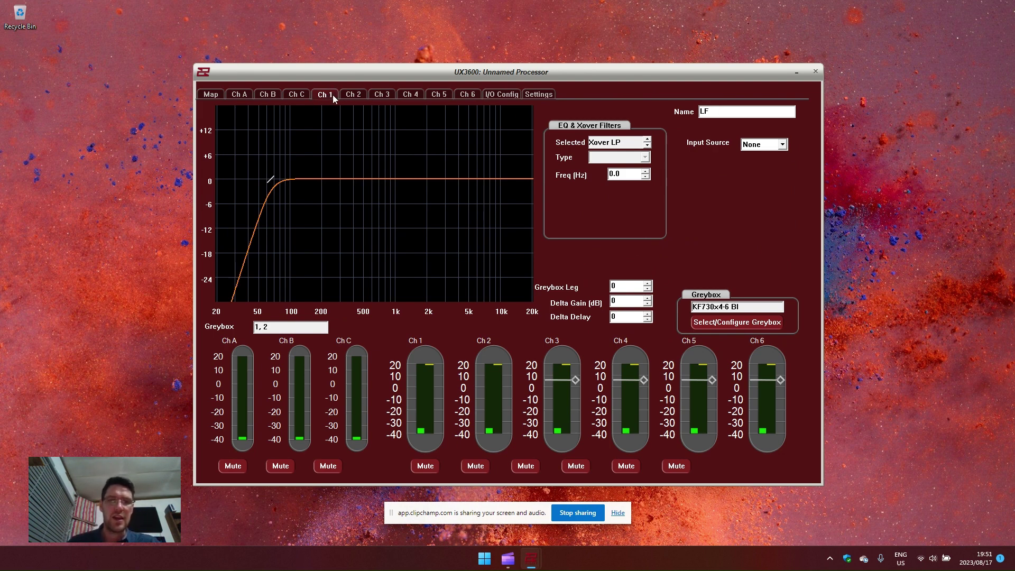
left_click(352, 96)
left_click(329, 99)
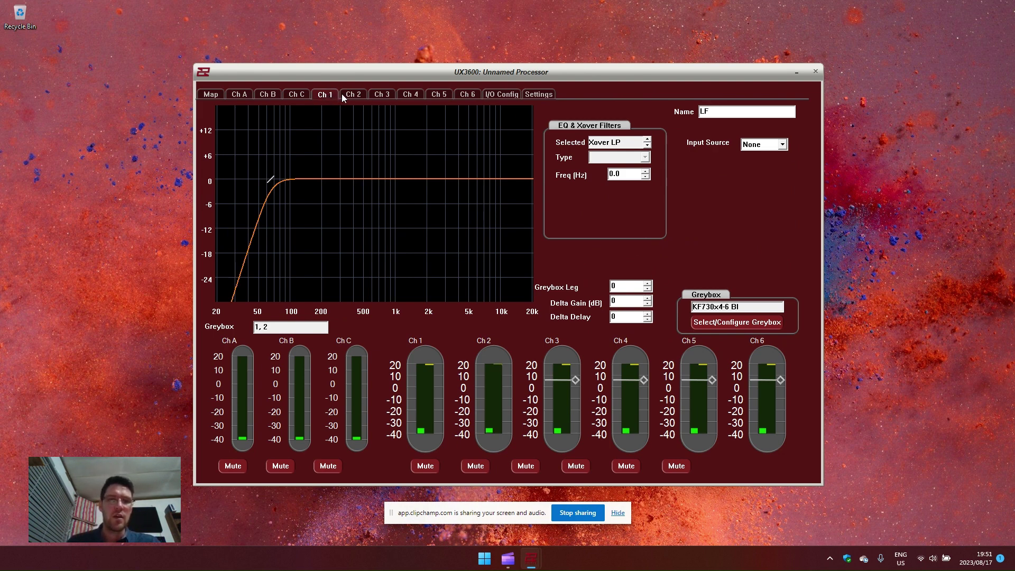
left_click(353, 94)
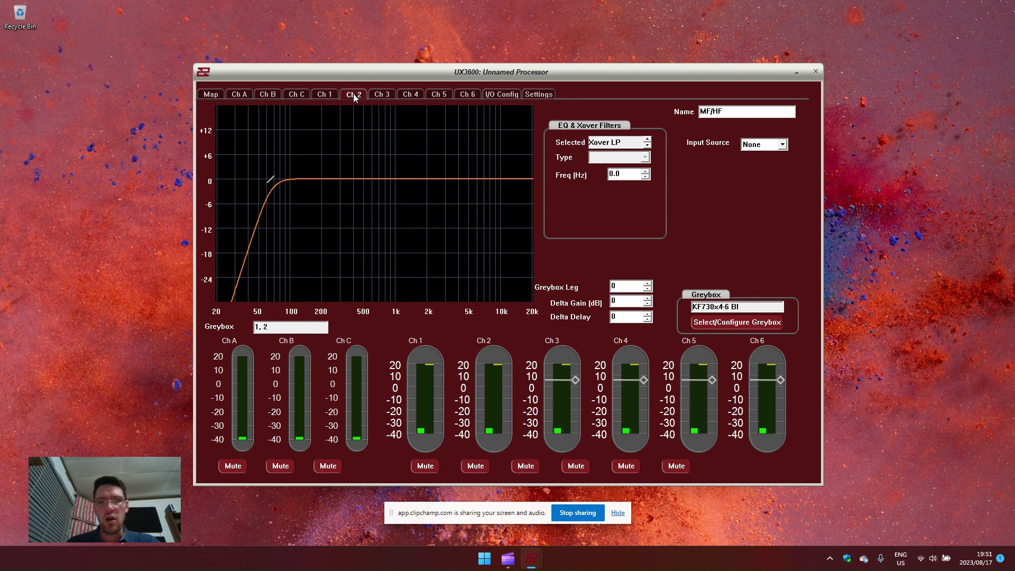
left_click(320, 94)
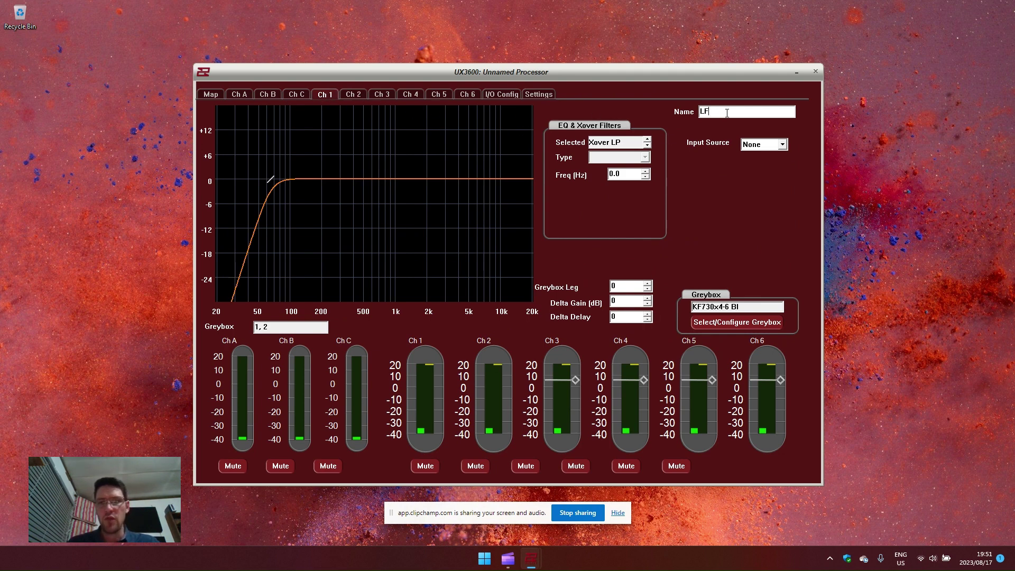
left_click(357, 96)
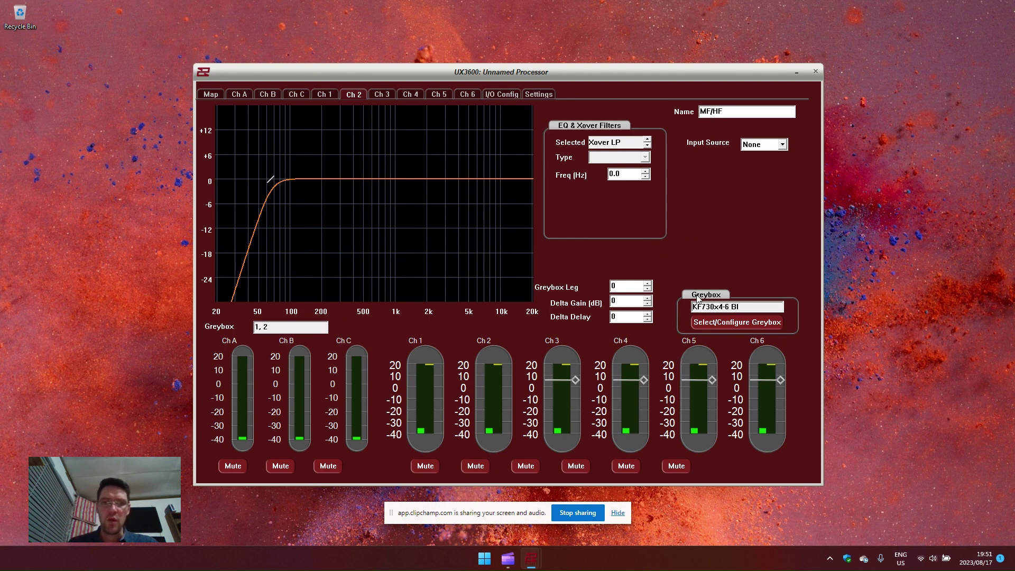
Step: Change Ch 2's high-pass crossover frequency from 65 Hz to 80 Hz
left_click(648, 146)
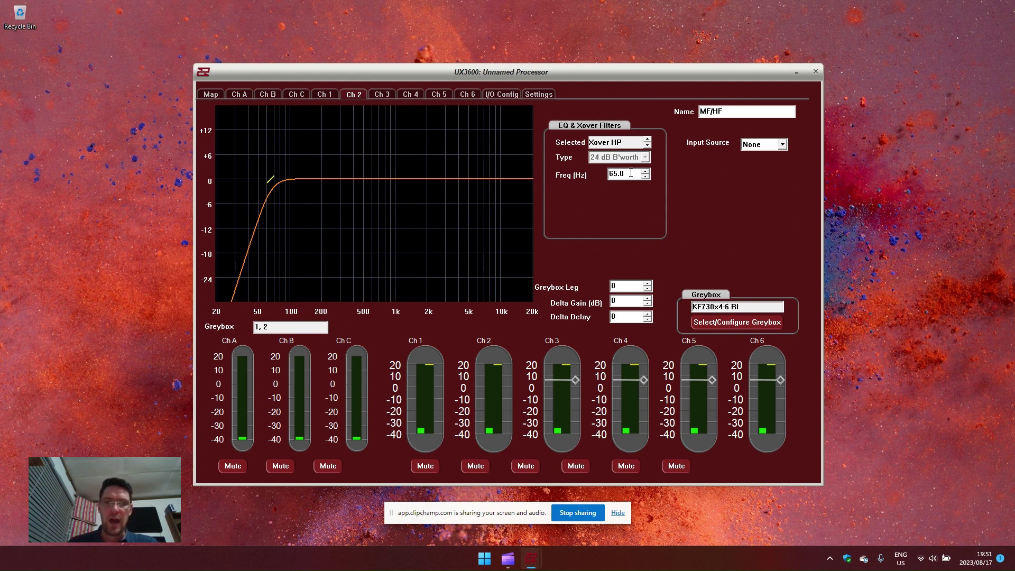
left_click_drag(634, 173, 605, 174)
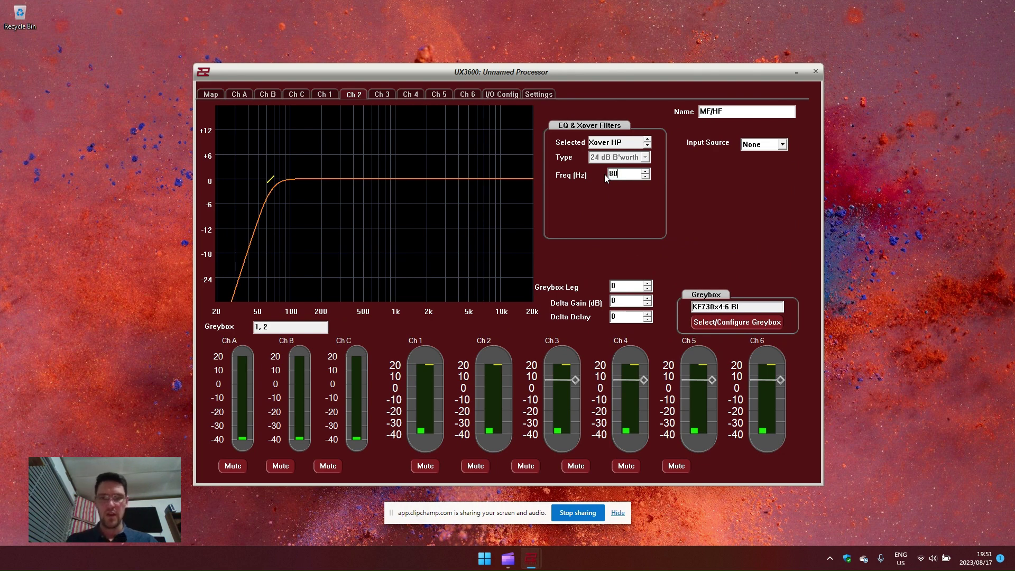
type("80")
key("Return")
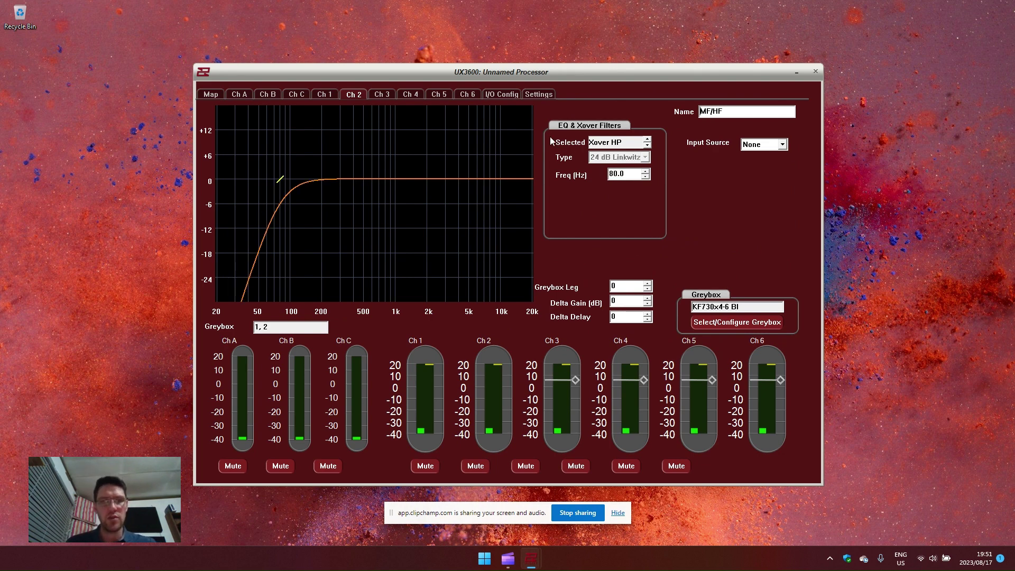
Step: Compare Ch 2 with Ch 1's settings, then set Ch 2's input source to Ch A
left_click(321, 95)
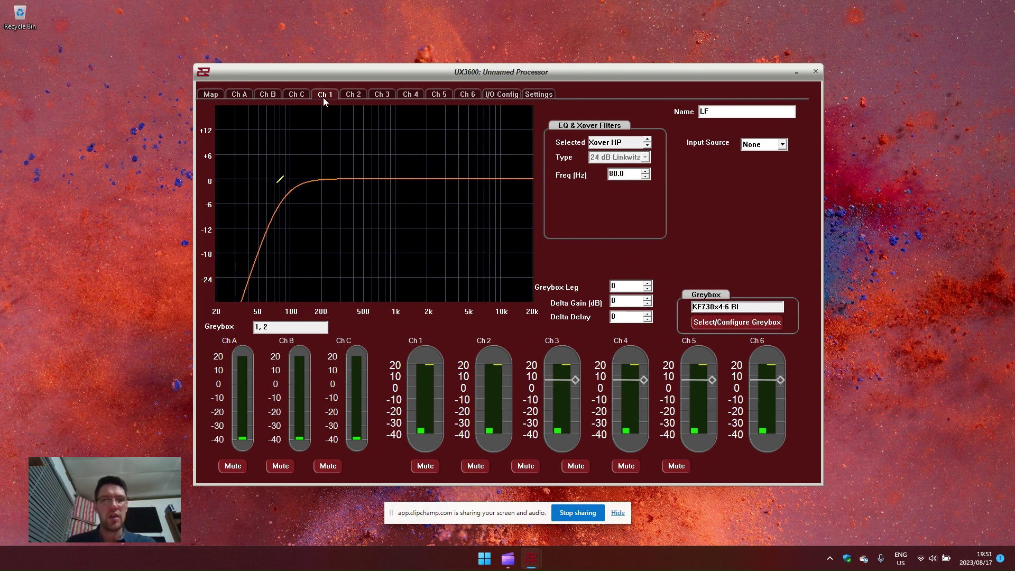
left_click(354, 96)
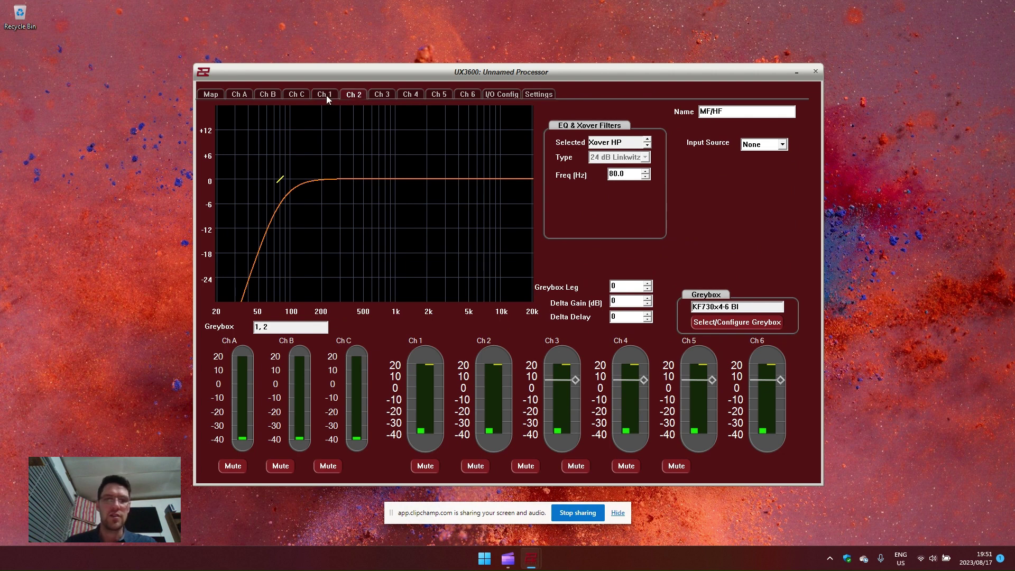
left_click(326, 95)
left_click(356, 95)
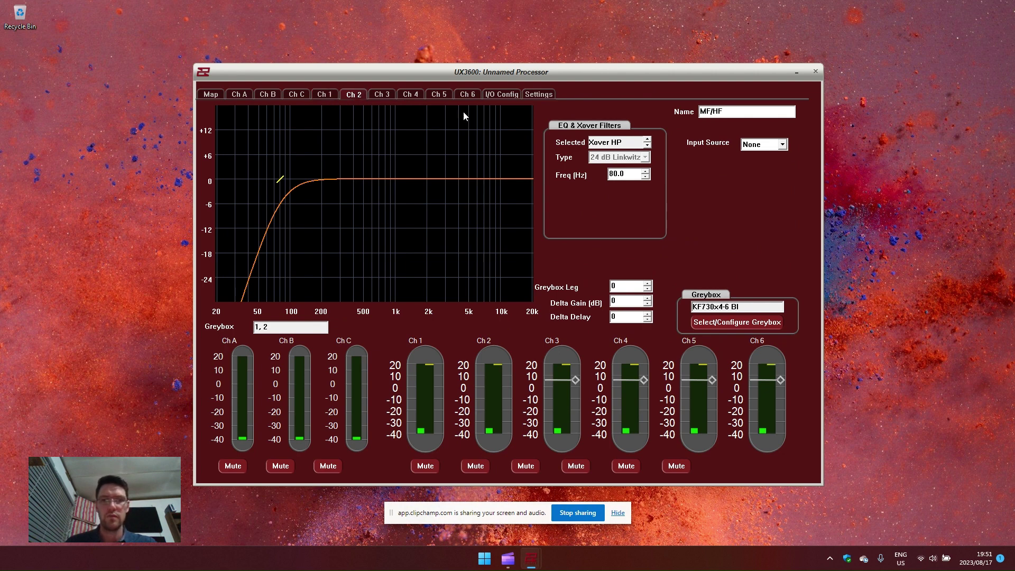
left_click(782, 145)
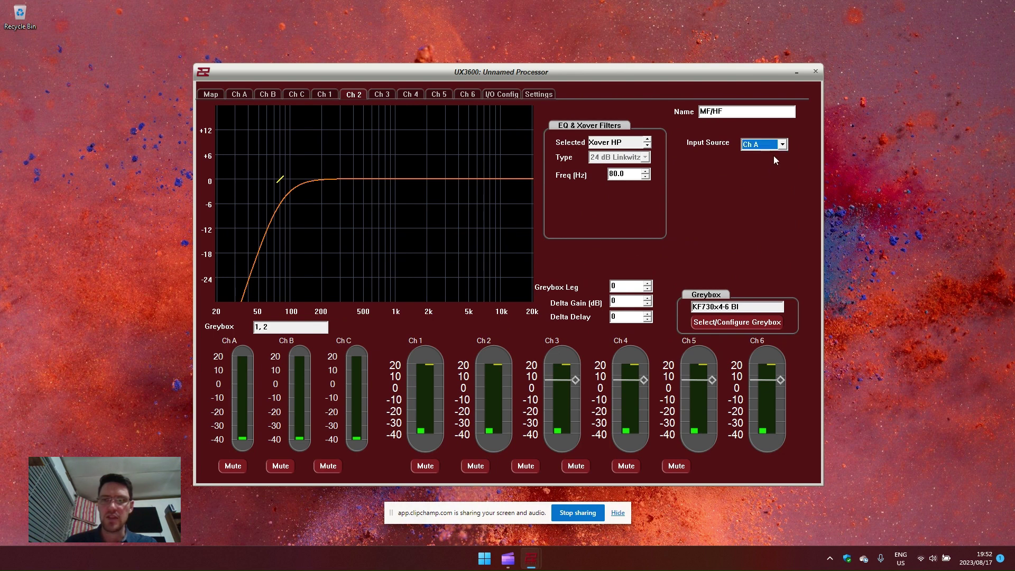
left_click(739, 111)
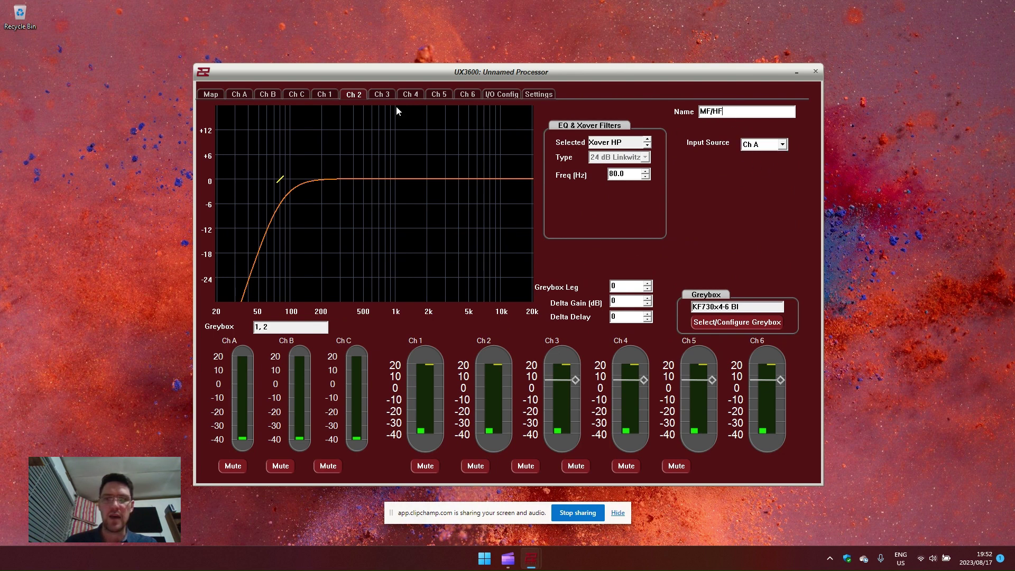
Step: View the channel map and inspect input B's routing and output 4's source
left_click(206, 96)
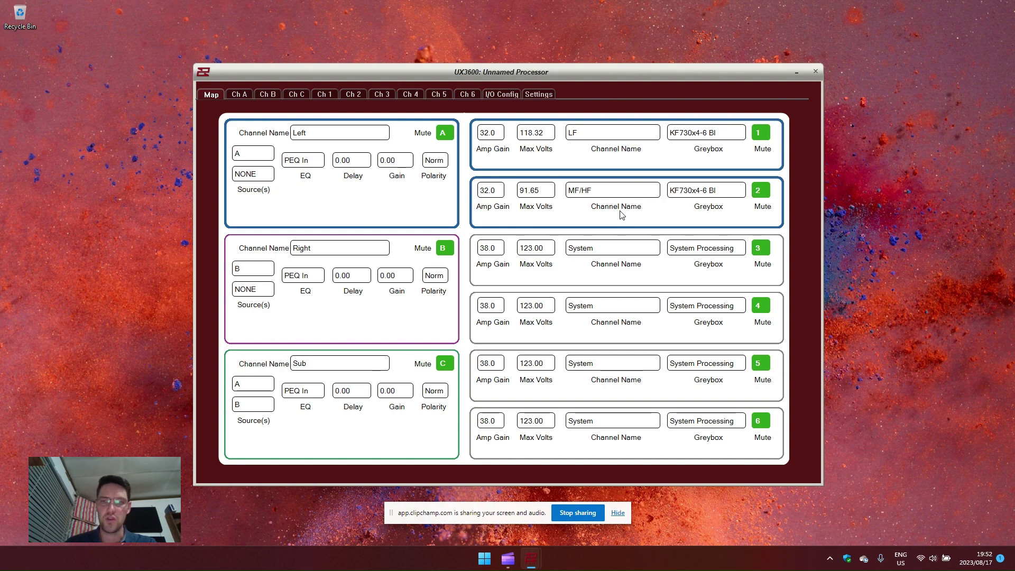
left_click(410, 316)
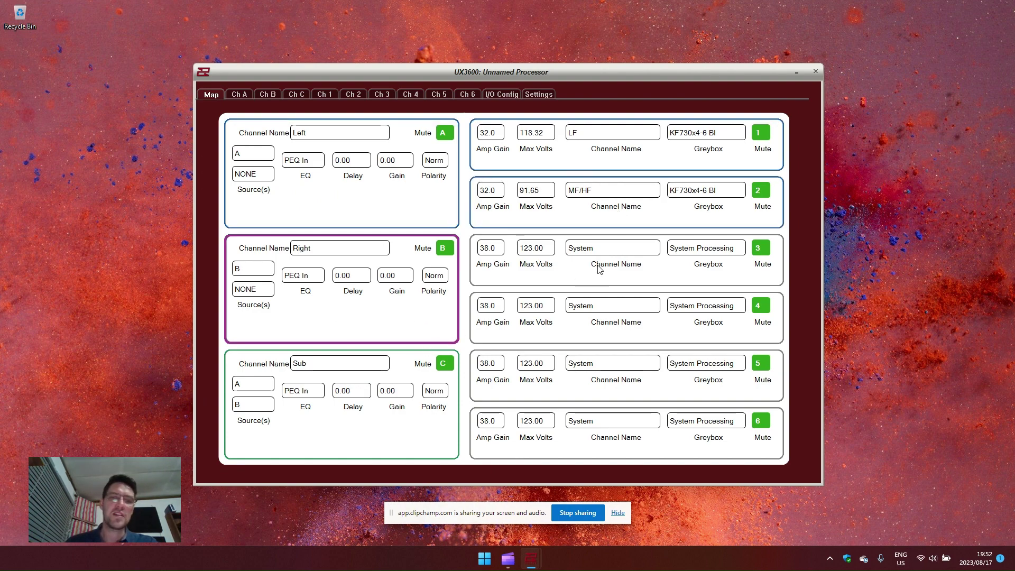
left_click(616, 315)
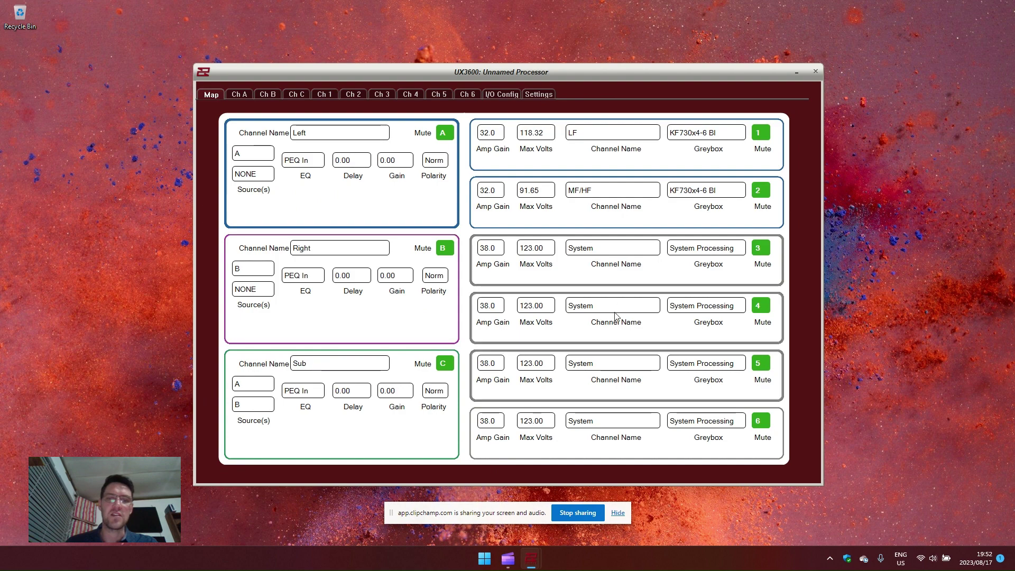
Step: Load the KF730x4-6 BI EAWF Rev C greybox file into output 3's greybox setup
double_click(704, 248)
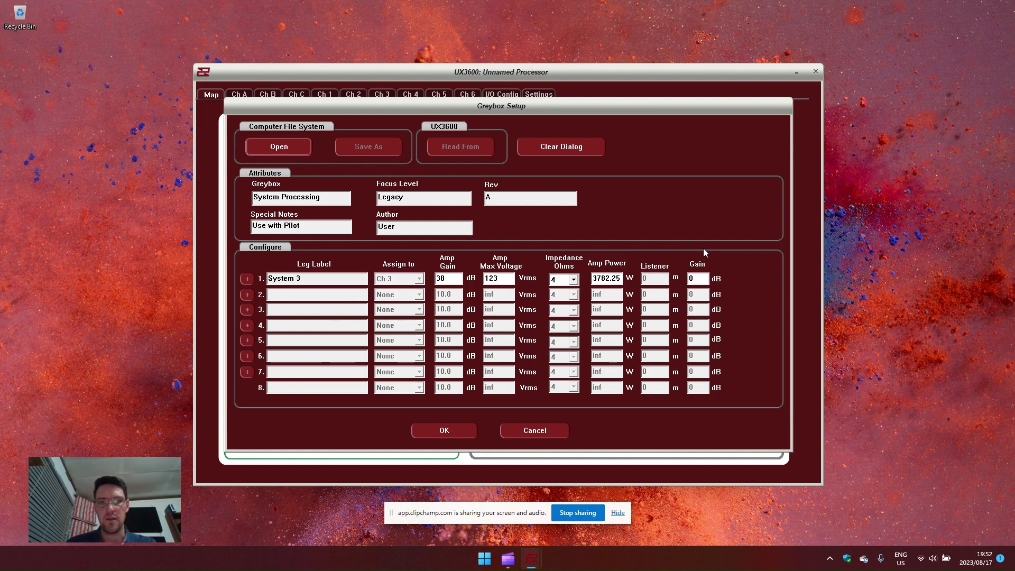
left_click(297, 147)
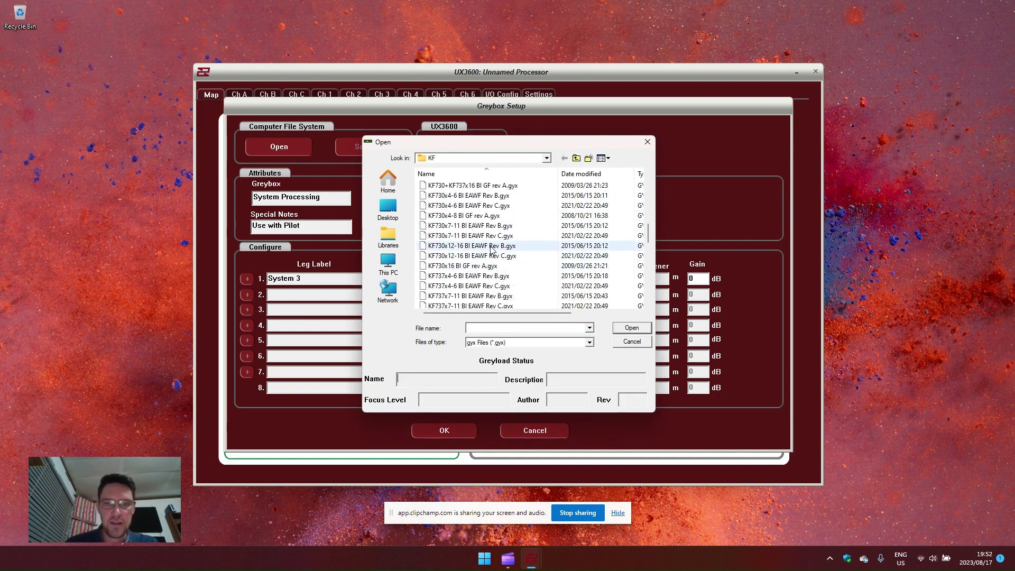
left_click(485, 206)
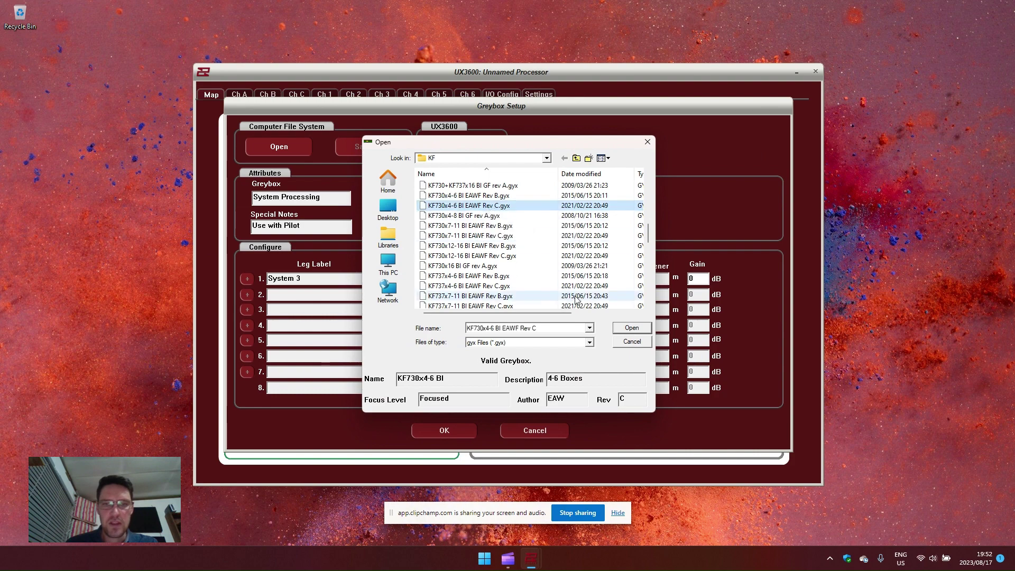
left_click(622, 329)
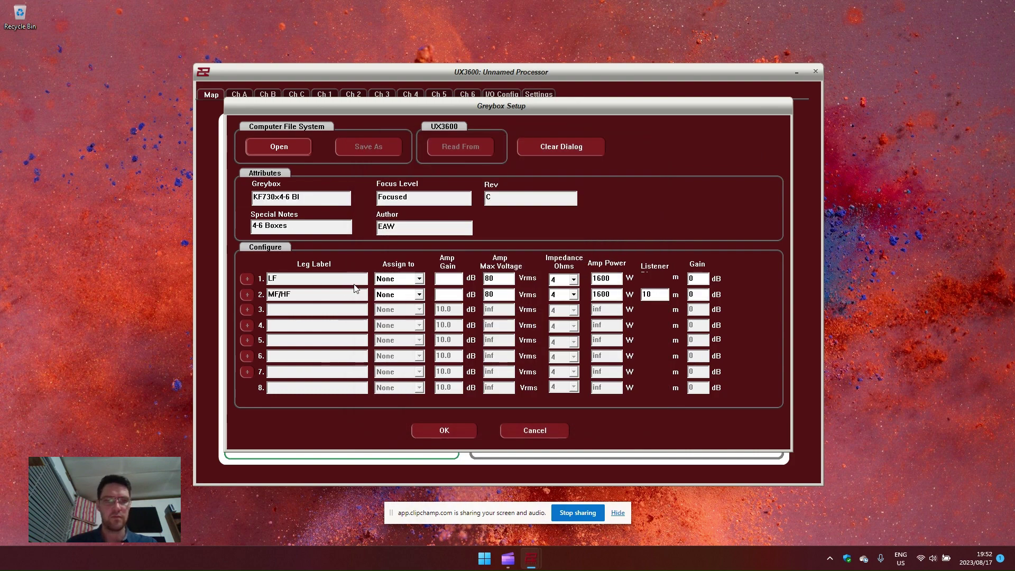
Step: Assign the LF leg to Ch 3 and the MF/HF leg to Ch 4
left_click(420, 280)
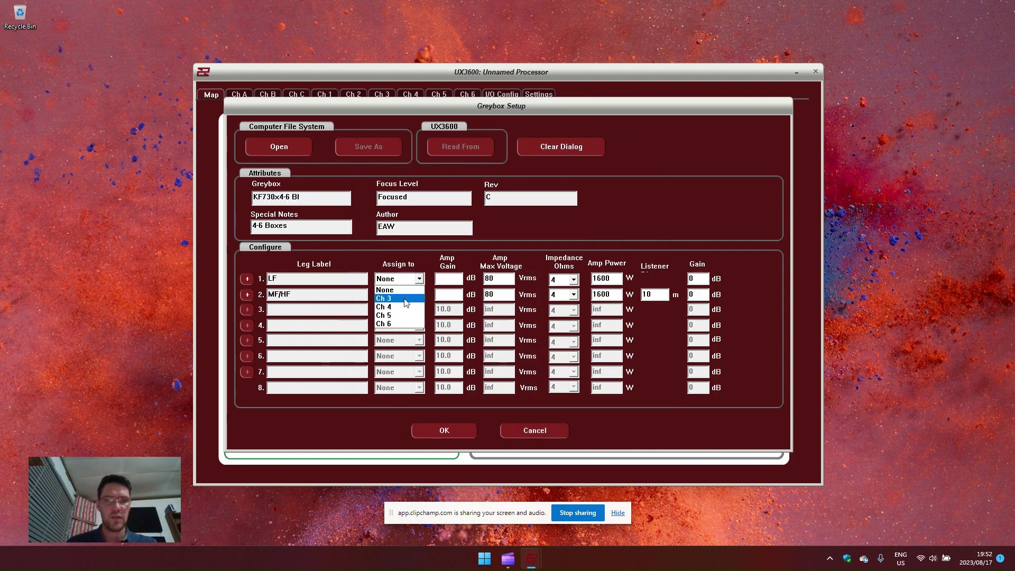
left_click(406, 299)
left_click(419, 295)
left_click(408, 315)
Step: Enter 32 dB amp gain for both legs, 3500 W LF power, then MF/HF power and listener distance
left_click(446, 279)
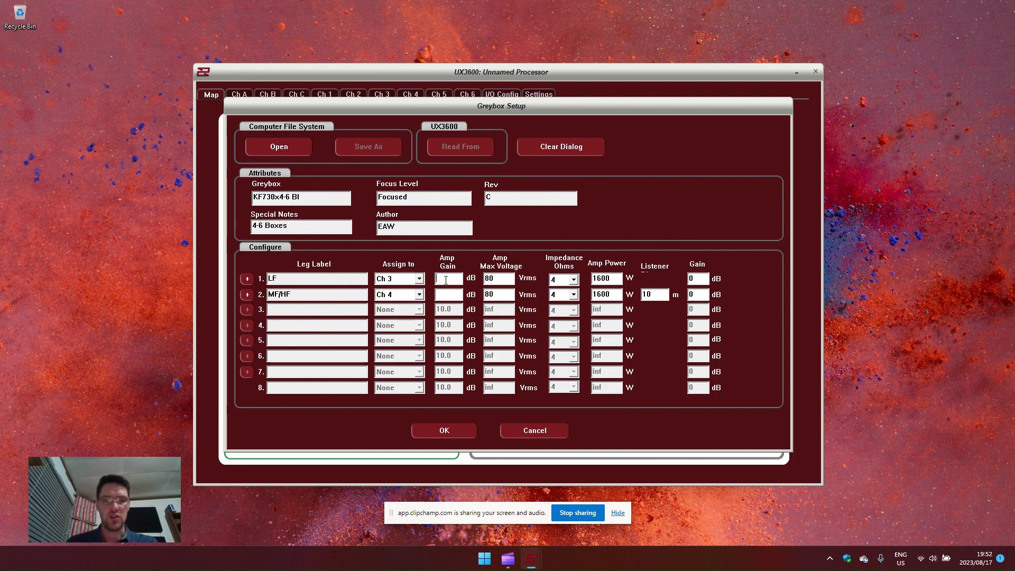
type("32")
key("Tab")
type("32")
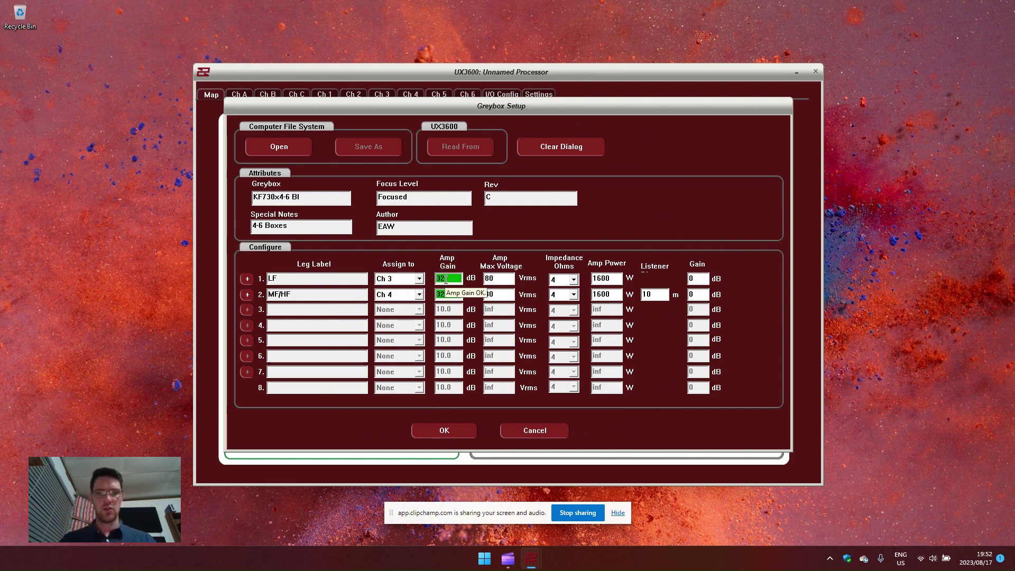
key("Tab")
key("Tab")
key("Tab")
key("Tab")
key("Tab")
type("3500")
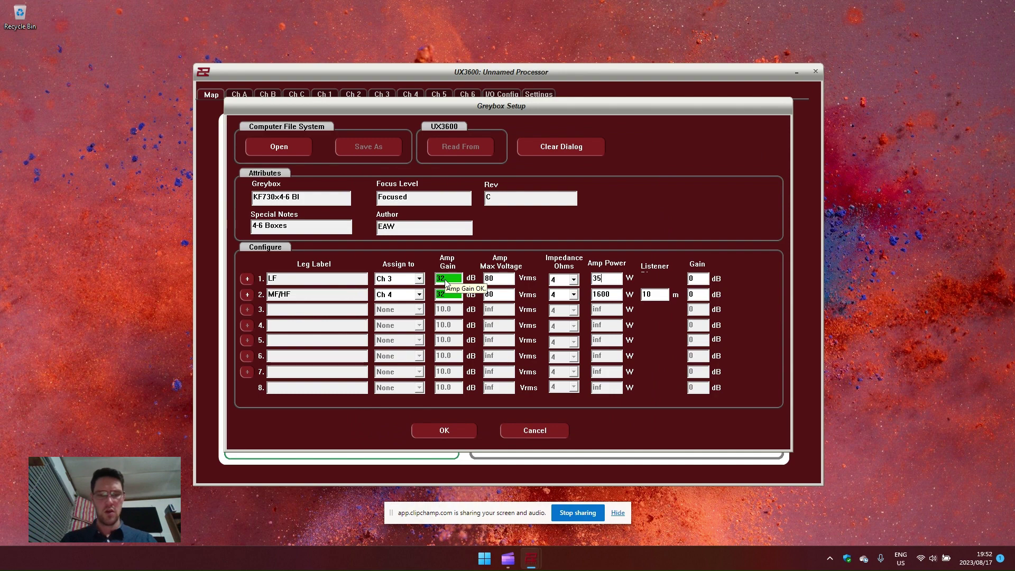
key("Tab")
type("210")
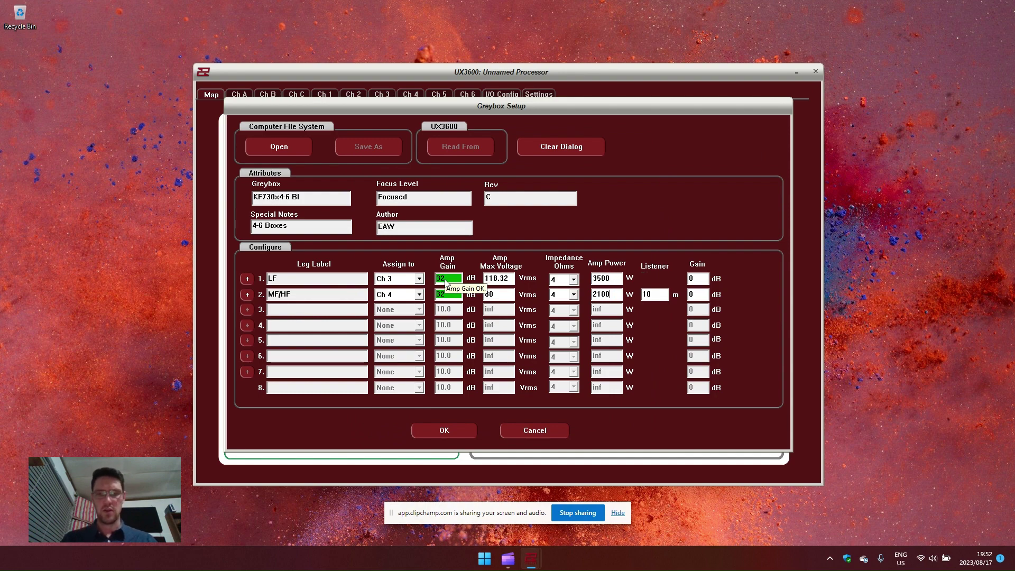
key("Tab")
type("3")
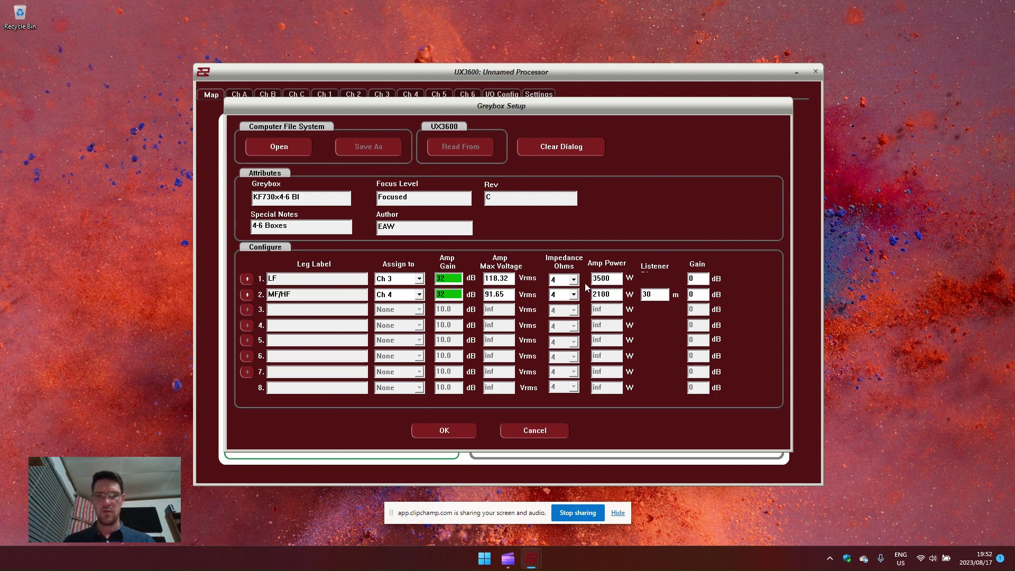
Step: Apply the greybox, set Ch 3's high-pass crossover to 80 Hz, then view input Ch B
left_click(467, 435)
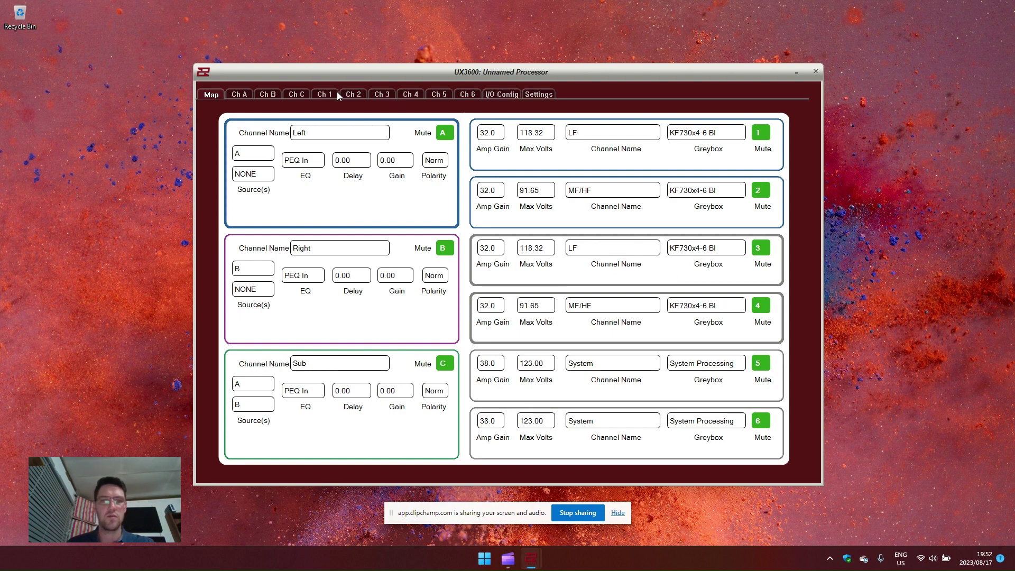
left_click(378, 95)
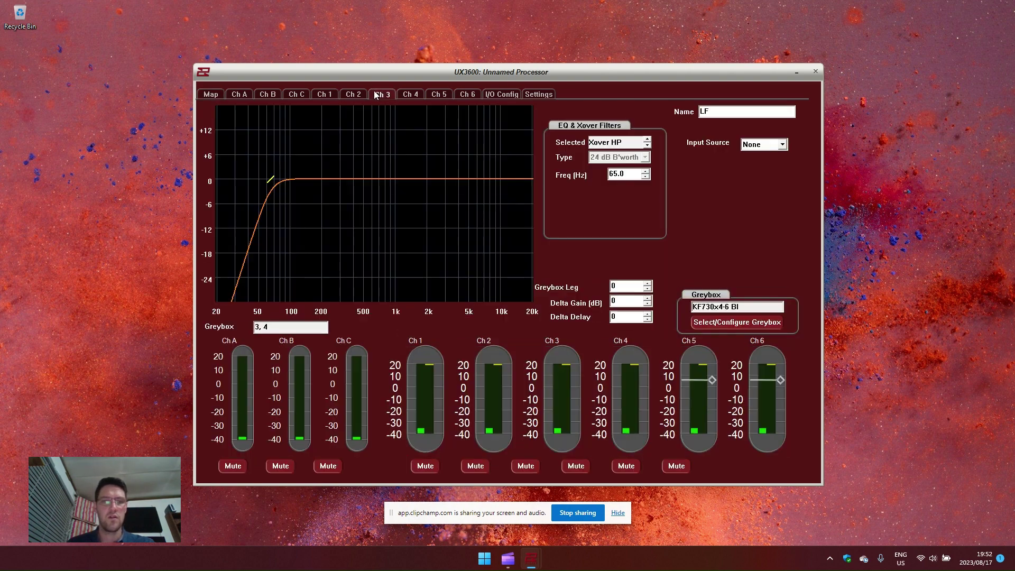
double_click(622, 174)
type("80")
key("Return")
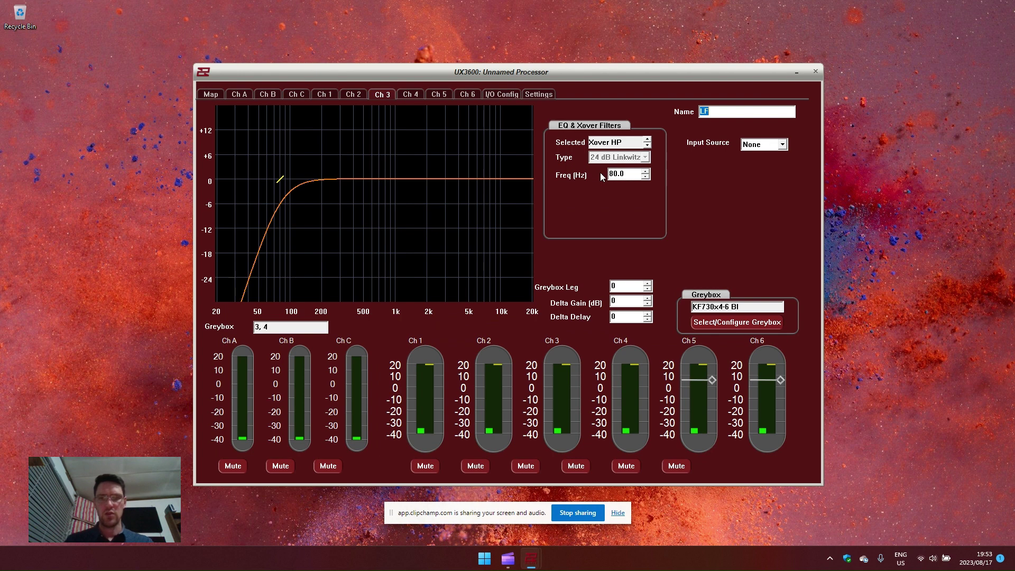
left_click(782, 145)
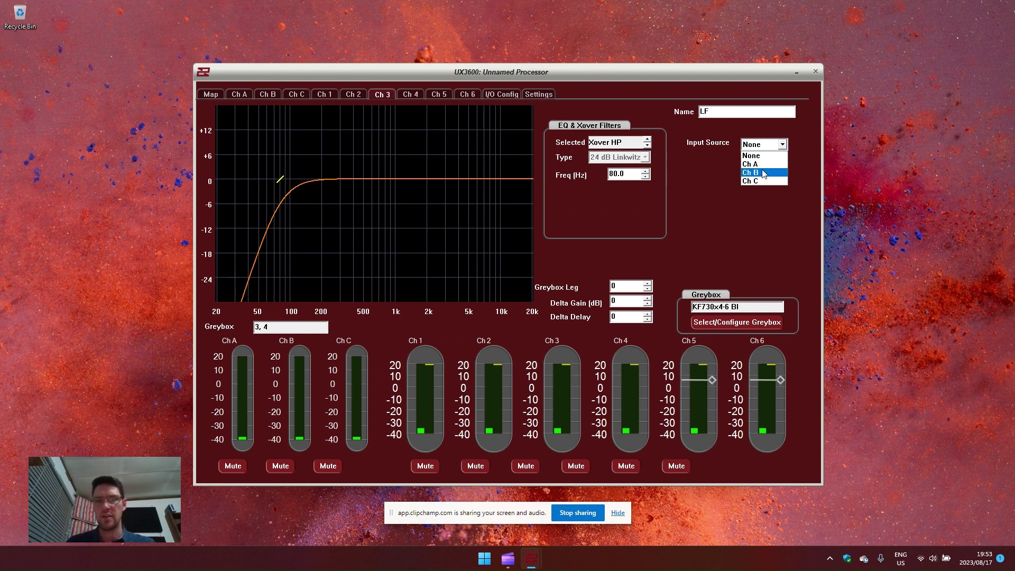
left_click(260, 96)
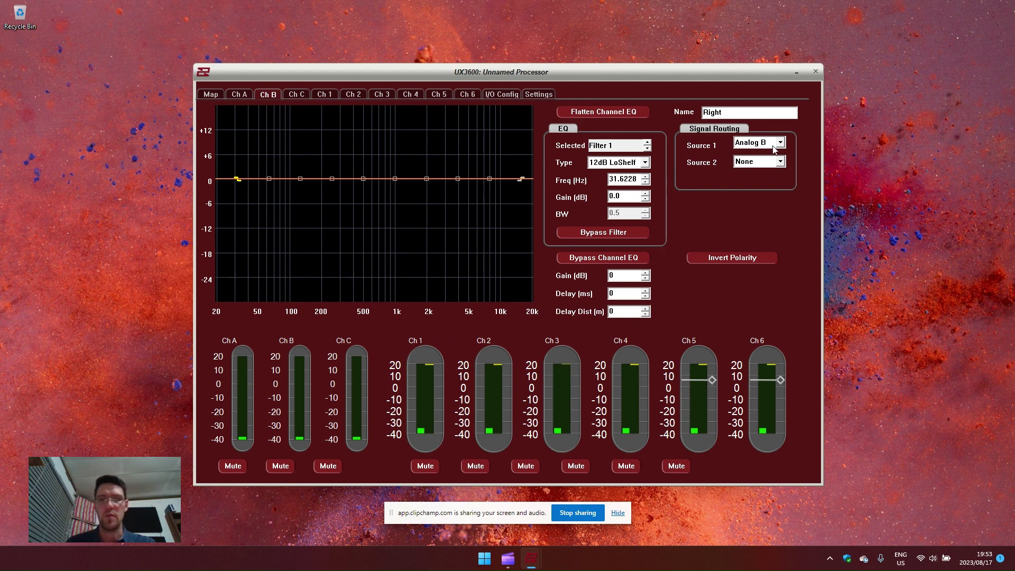
Step: Look through input channels A, B and C, settling on Ch B's EQ
left_click(257, 98)
left_click(261, 97)
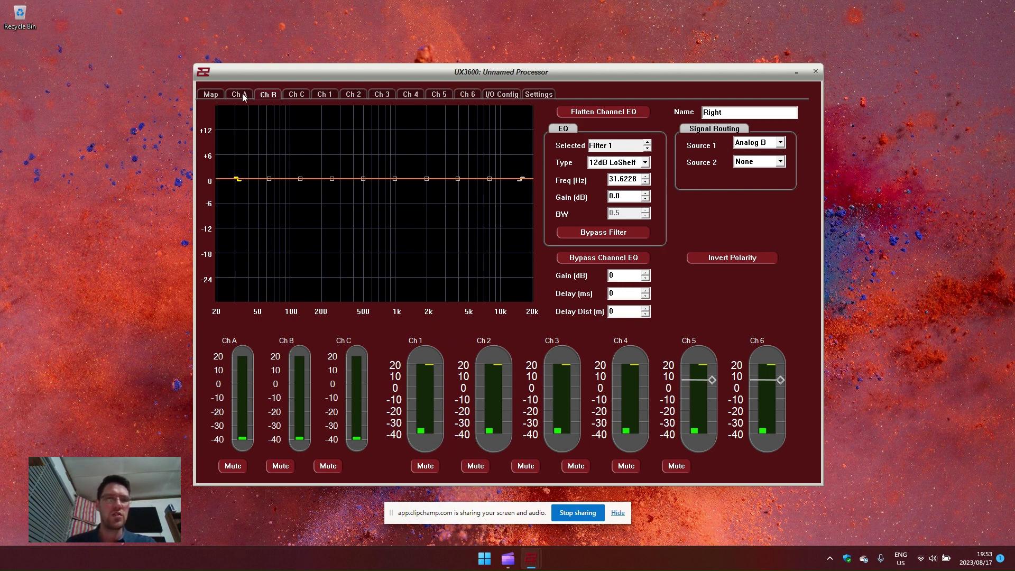
left_click(257, 99)
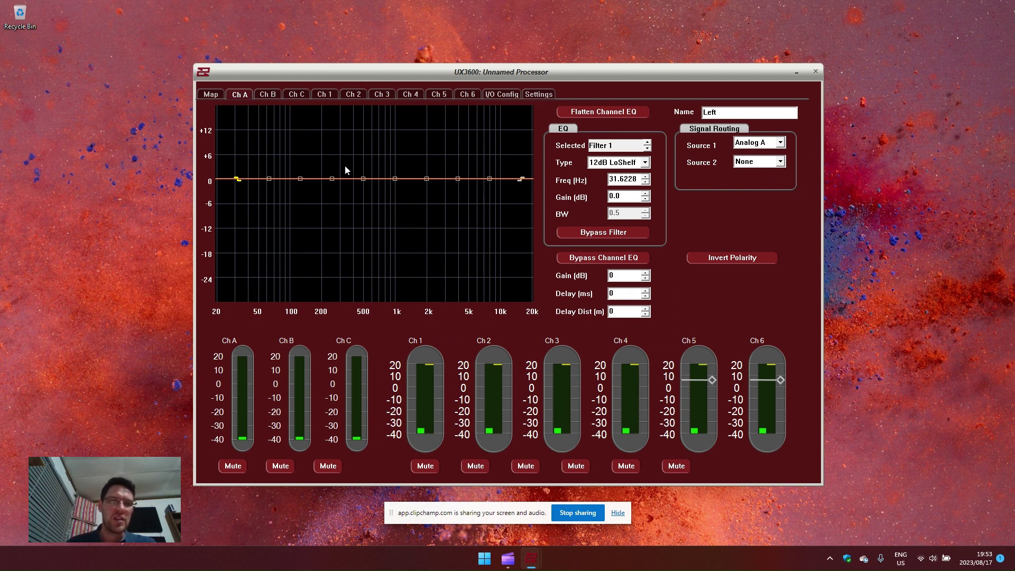
left_click(267, 95)
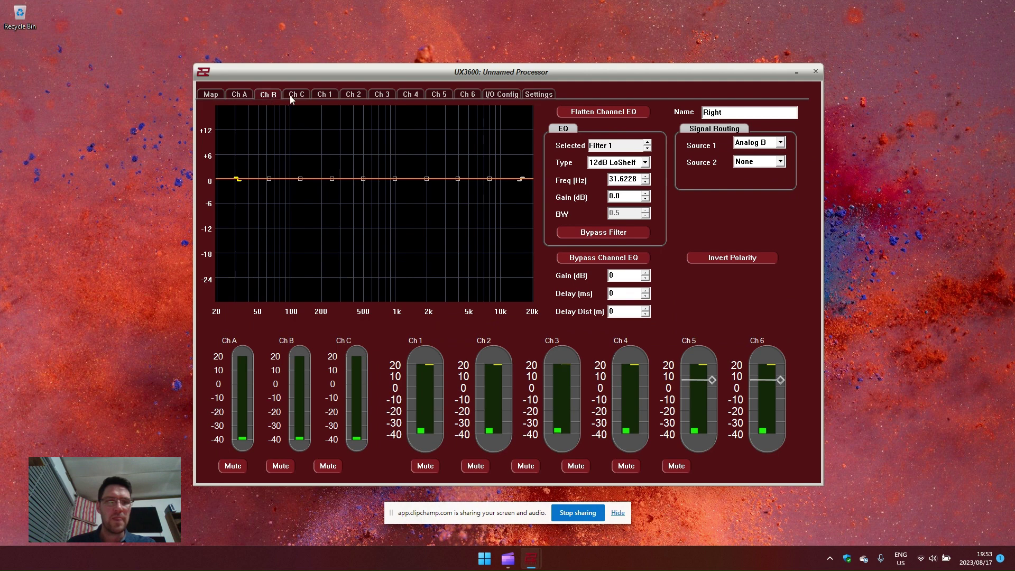
left_click(293, 95)
left_click(267, 95)
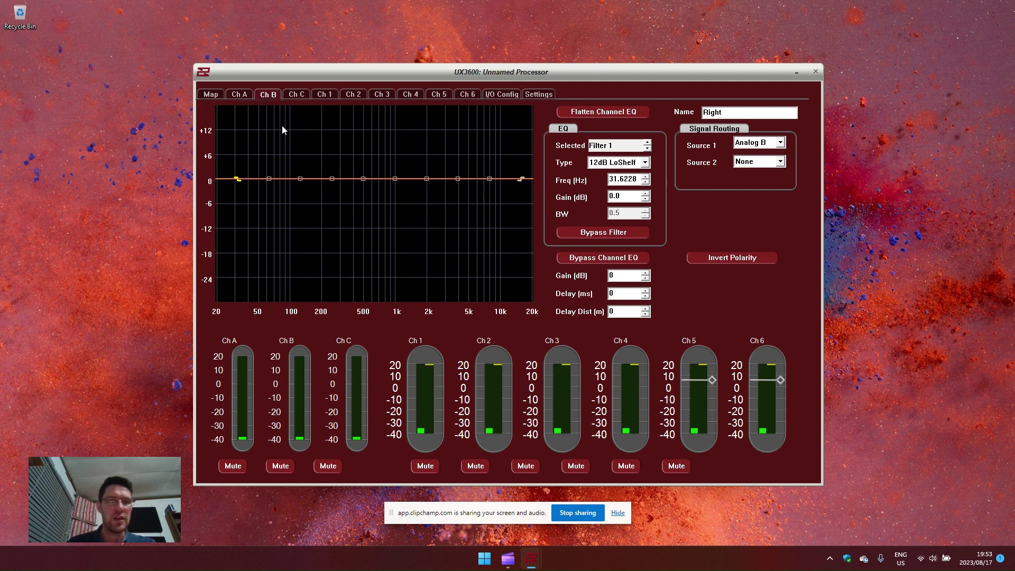
Step: Drag EQ nodes for boosts and cuts on Ch B (119 Hz, 1.1 kHz) and Ch C (1.2 kHz)
left_click(363, 180)
left_click_drag(364, 185, 430, 198)
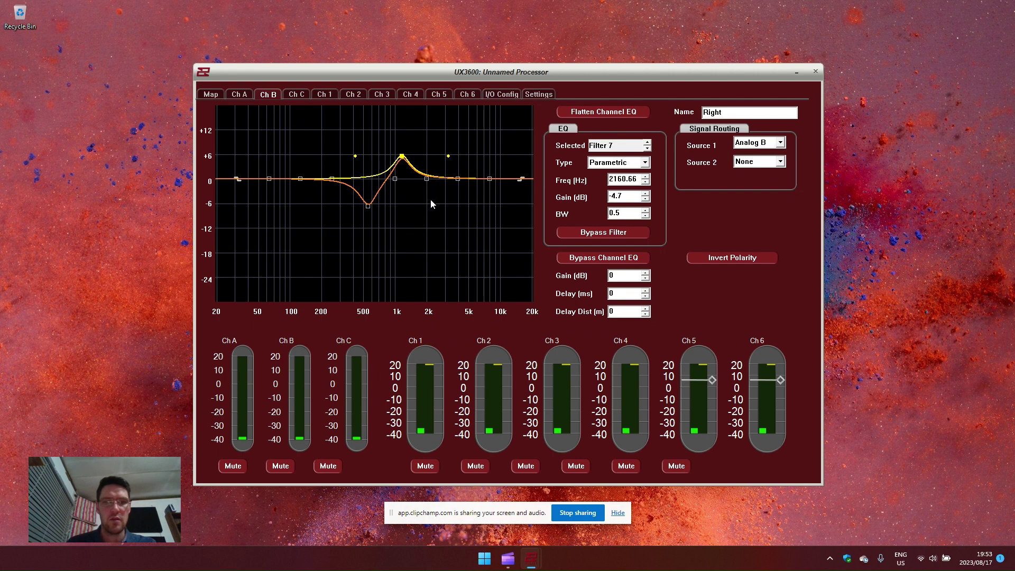
left_click_drag(300, 180, 298, 157)
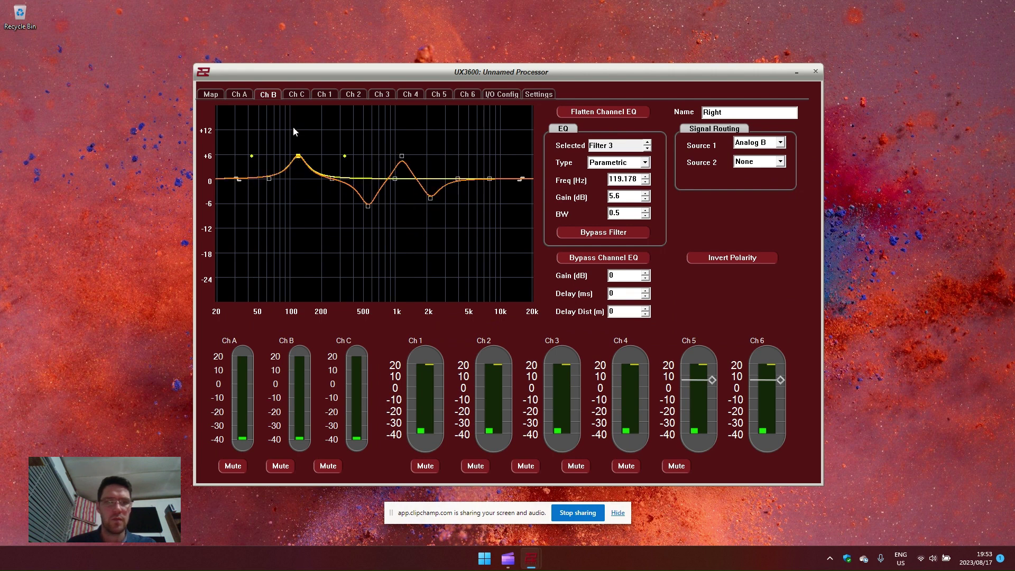
left_click(299, 98)
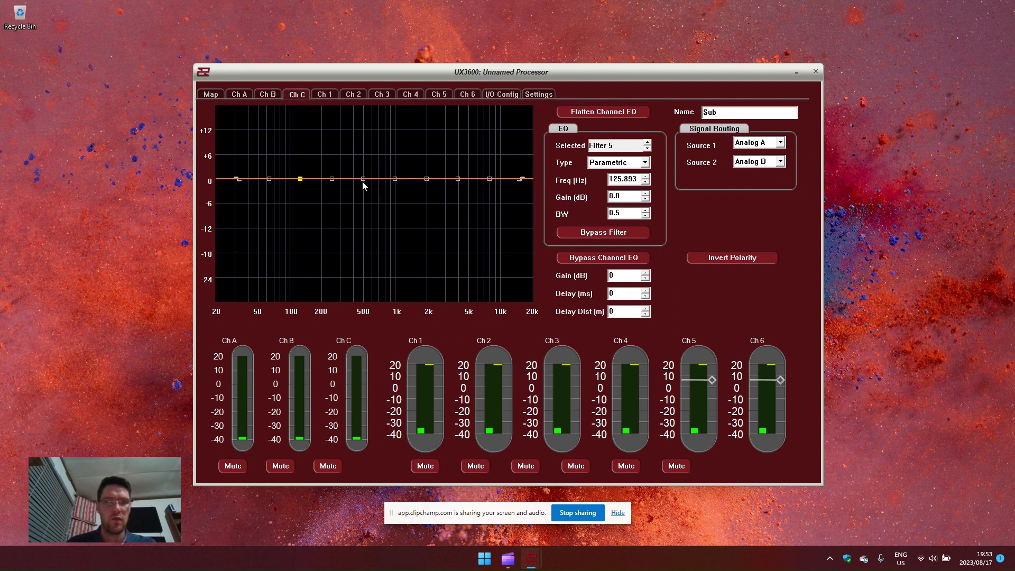
left_click_drag(395, 179, 465, 171)
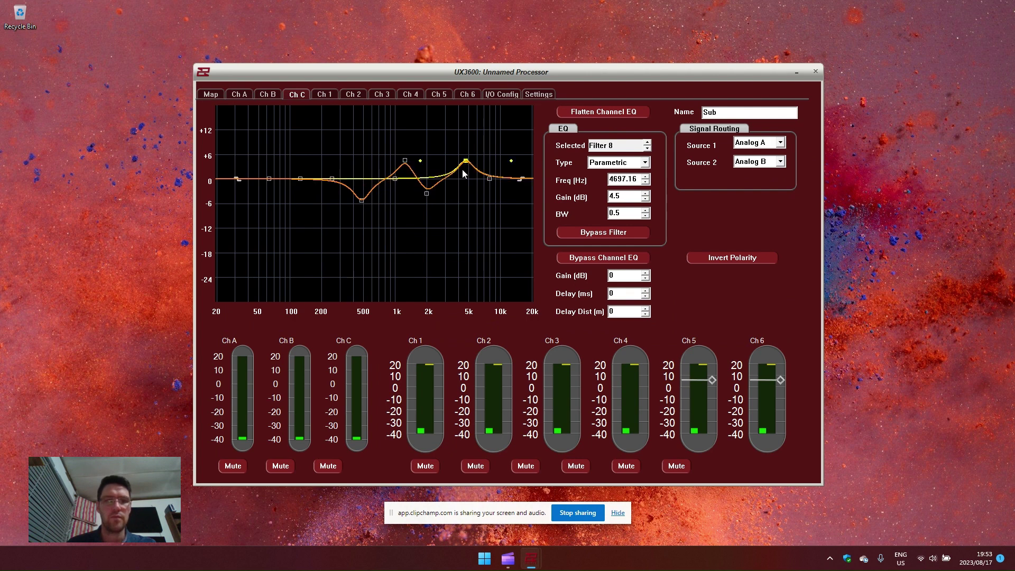
Step: Flatten the EQ on input channels C and B, confirming each reset
left_click(620, 118)
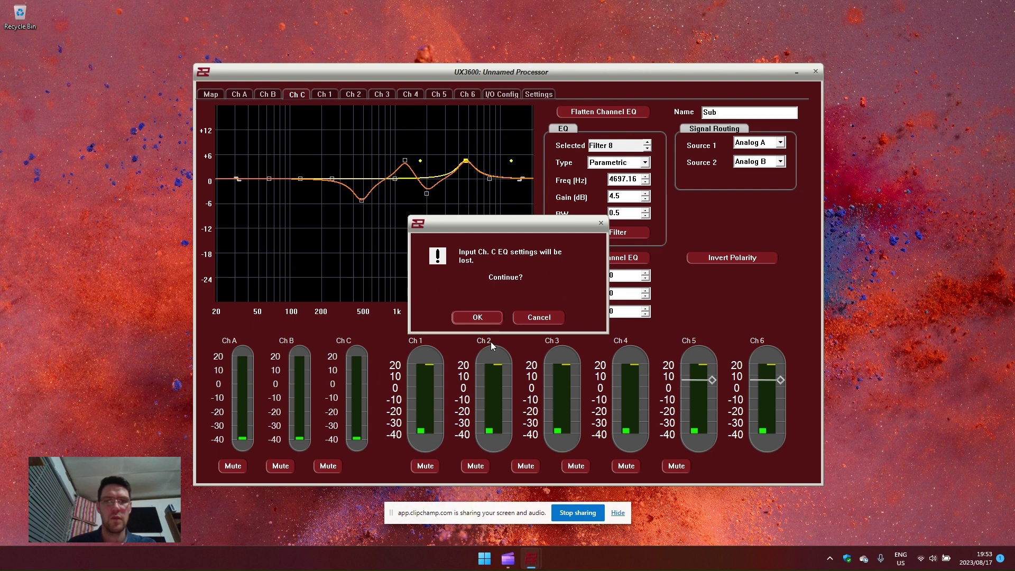
left_click(483, 318)
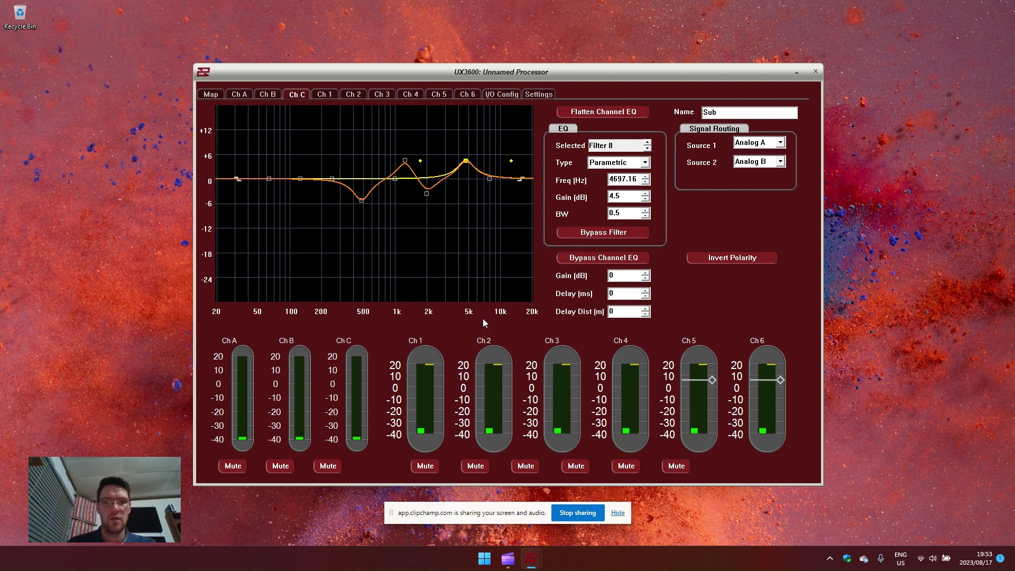
left_click(268, 94)
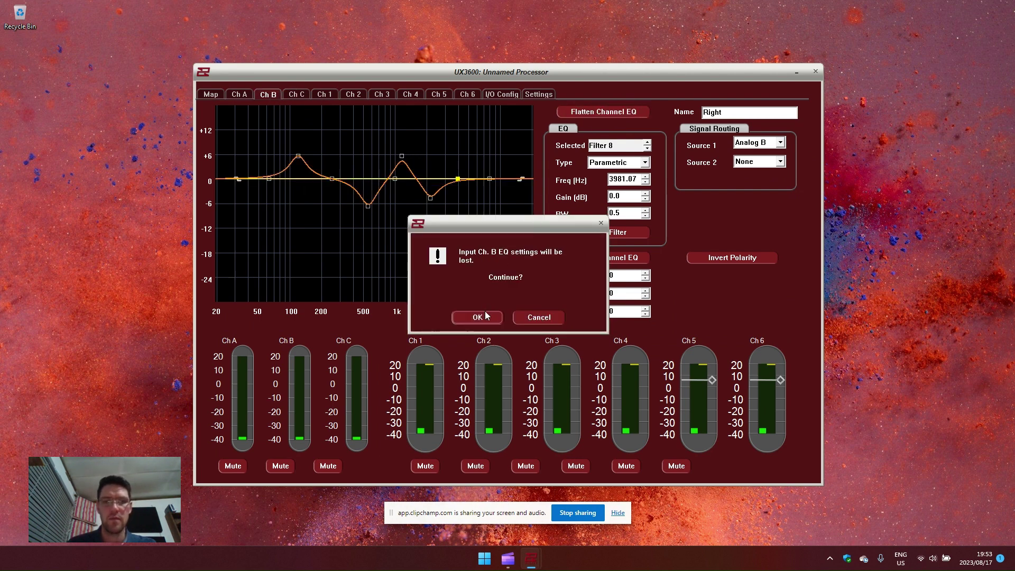
left_click(484, 315)
Step: Toggle Ch B's Bypass Filter and Bypass Channel EQ off and back on
left_click(618, 236)
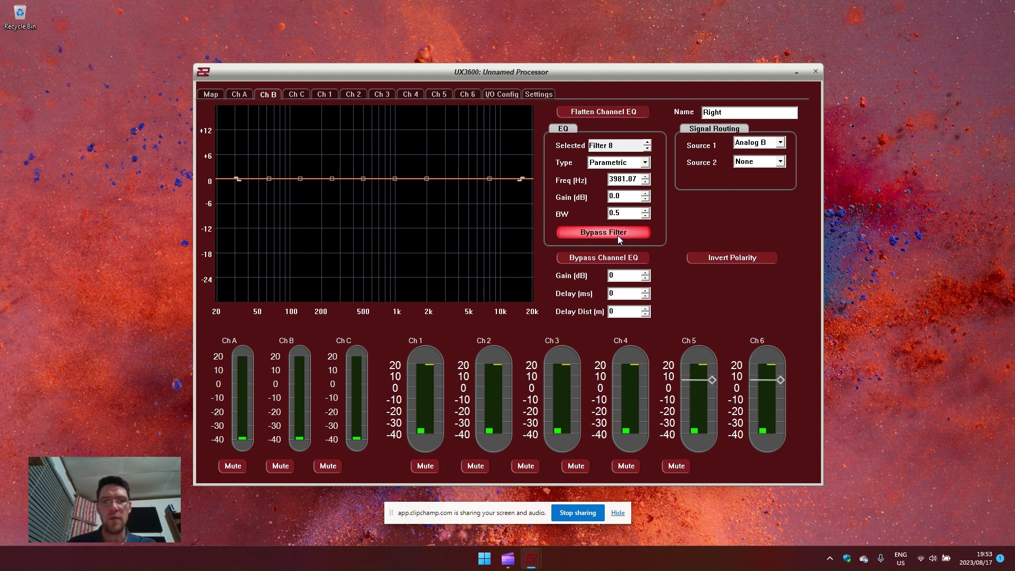
left_click(617, 236)
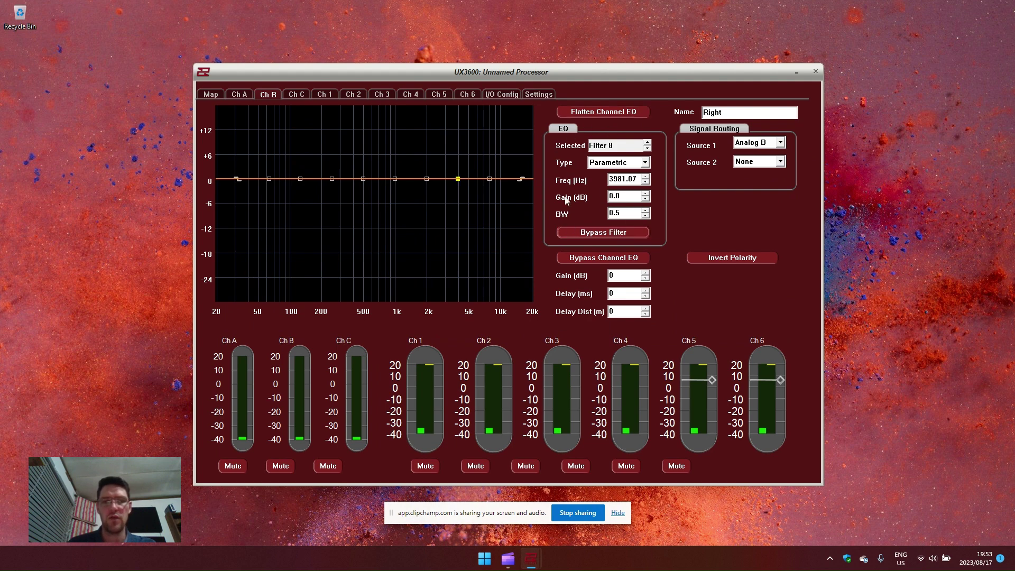
left_click(243, 97)
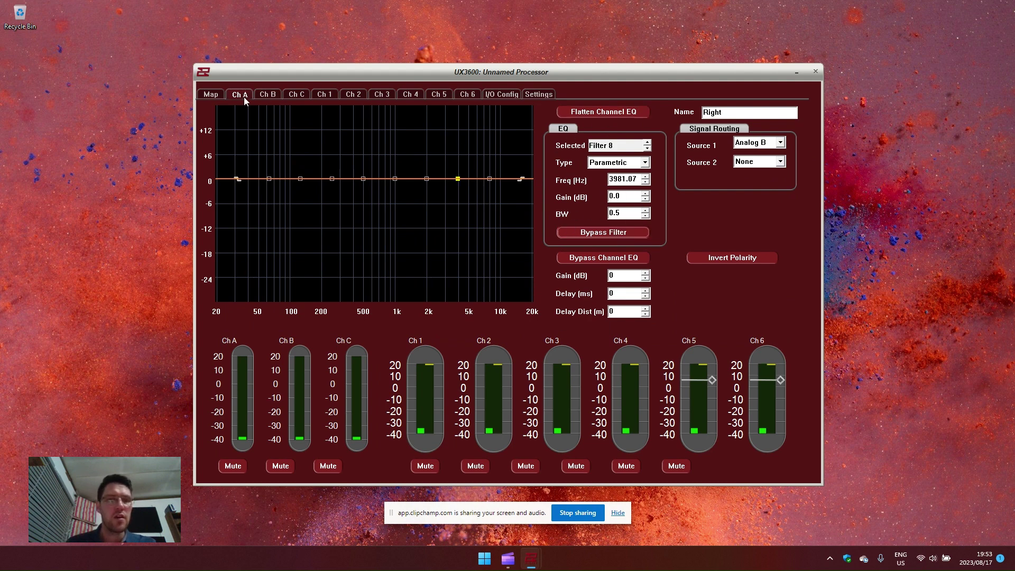
left_click(267, 95)
left_click(604, 262)
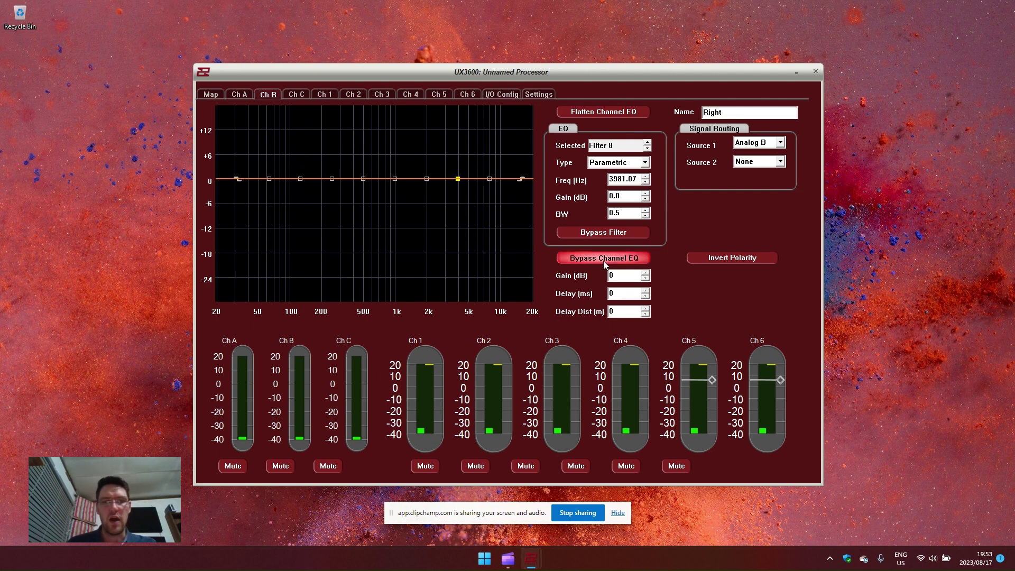
left_click(604, 261)
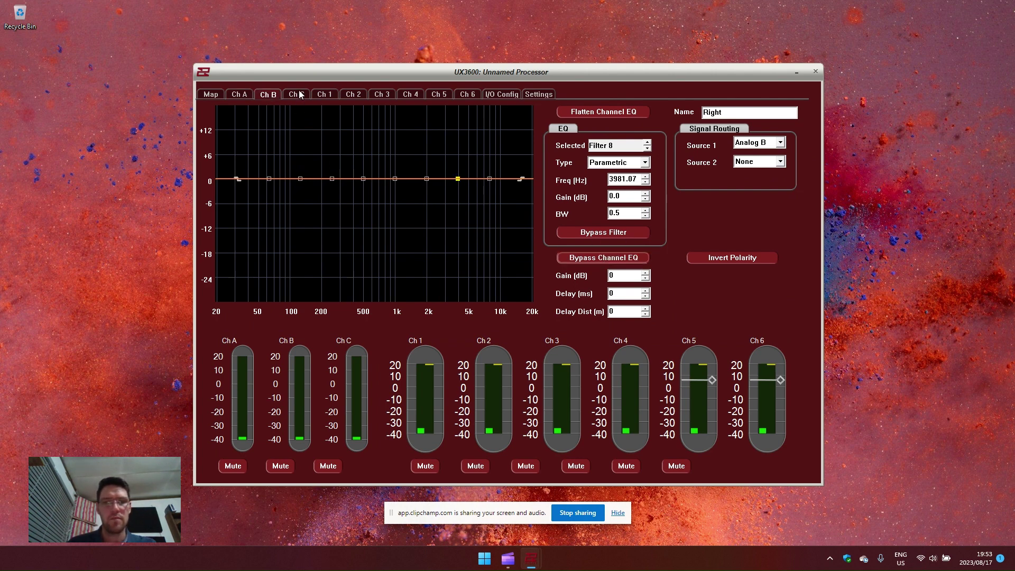
left_click(325, 95)
Step: Go to output Ch 5's page and bring up its greybox setup
left_click(433, 94)
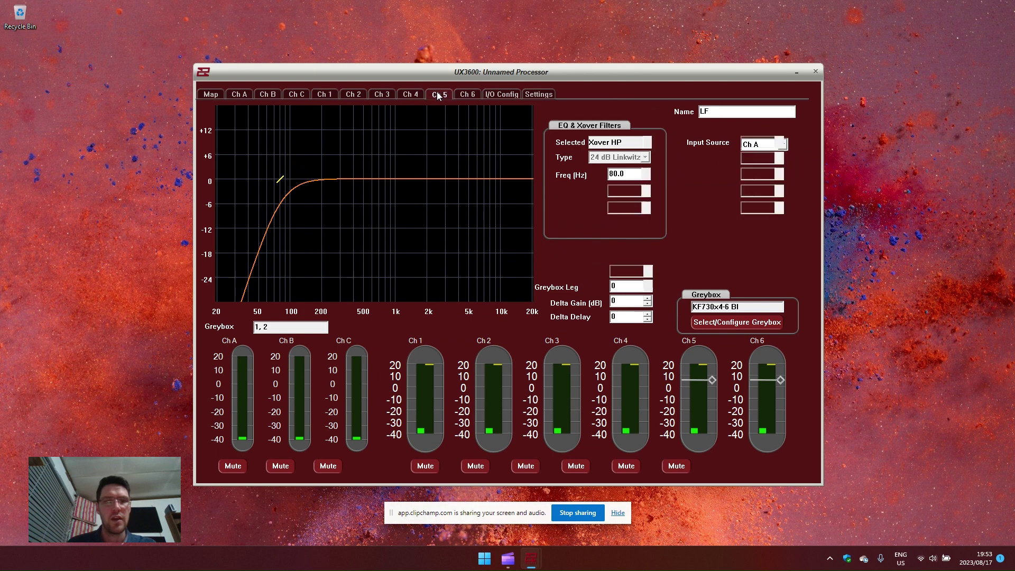
left_click(465, 95)
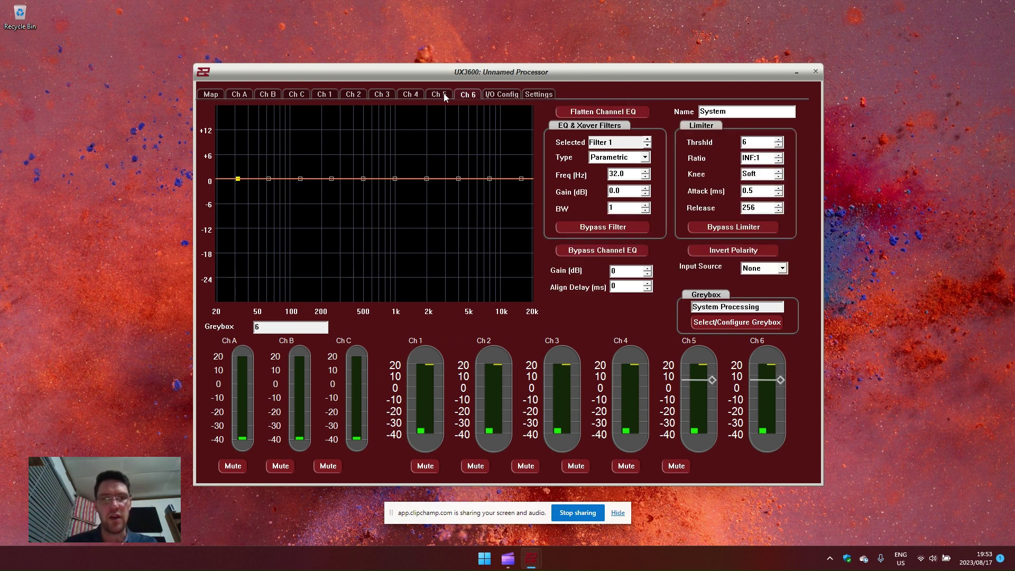
left_click(443, 96)
left_click(728, 323)
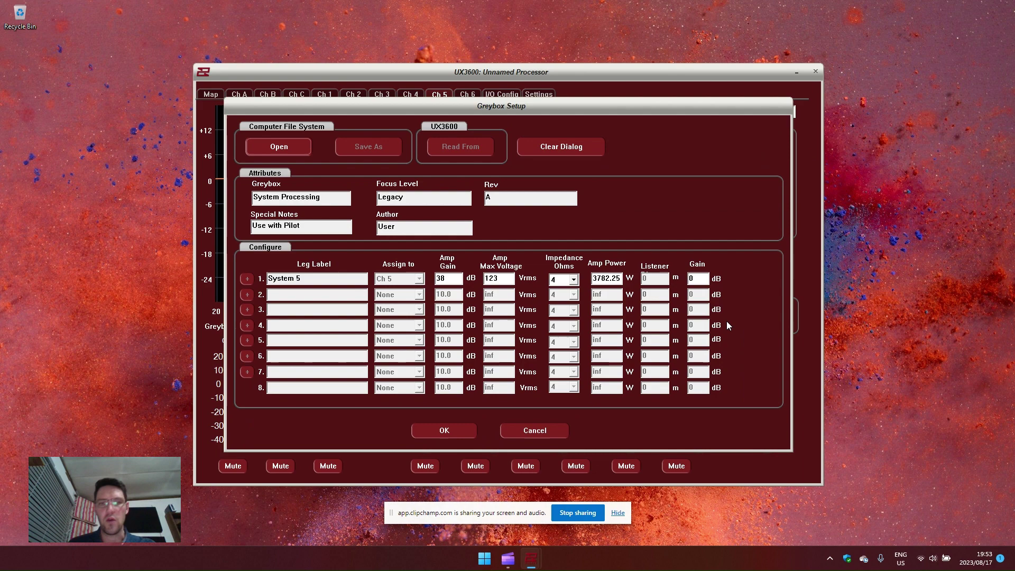
Step: Load SB1000z SNGL NF Rev C from the SB subwoofer greybox folder
left_click(278, 149)
left_click(576, 158)
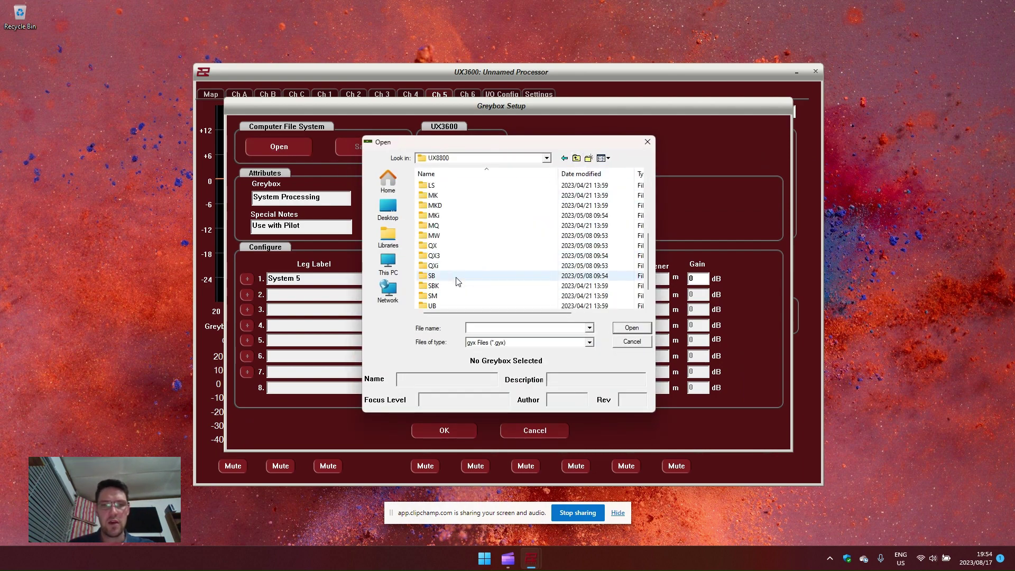
double_click(464, 275)
scroll(464, 274, "down", 5)
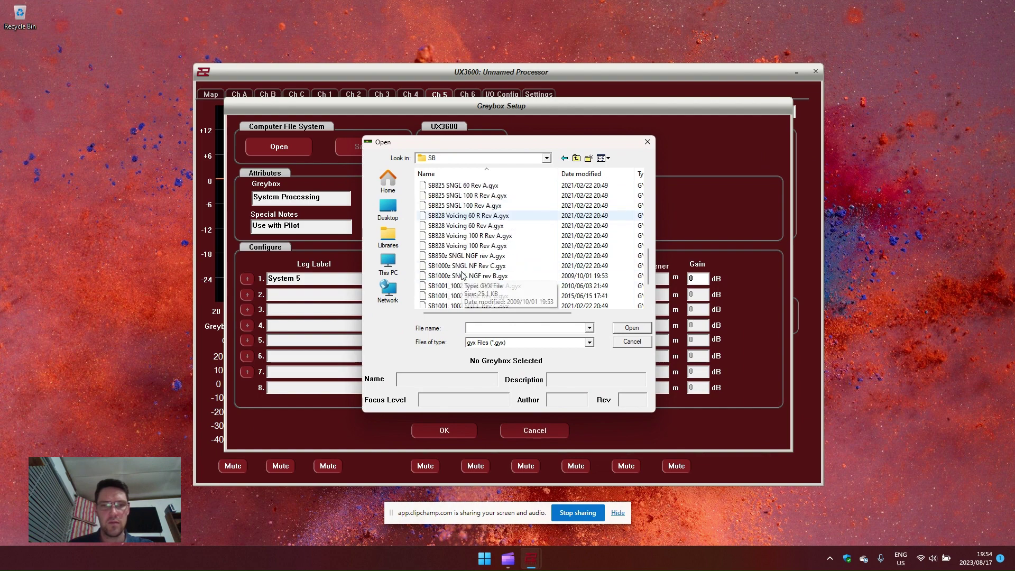
left_click(471, 265)
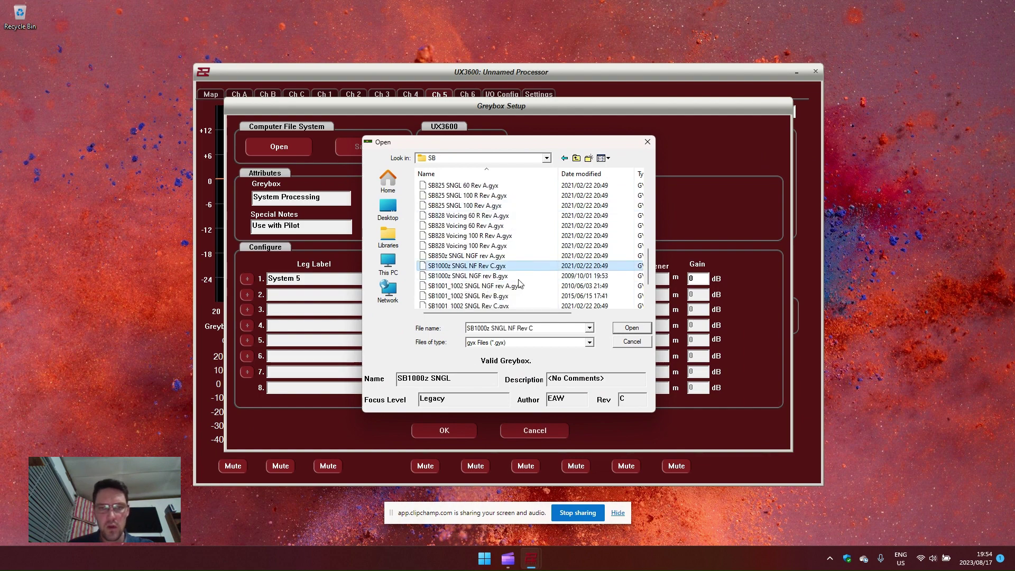
left_click(632, 328)
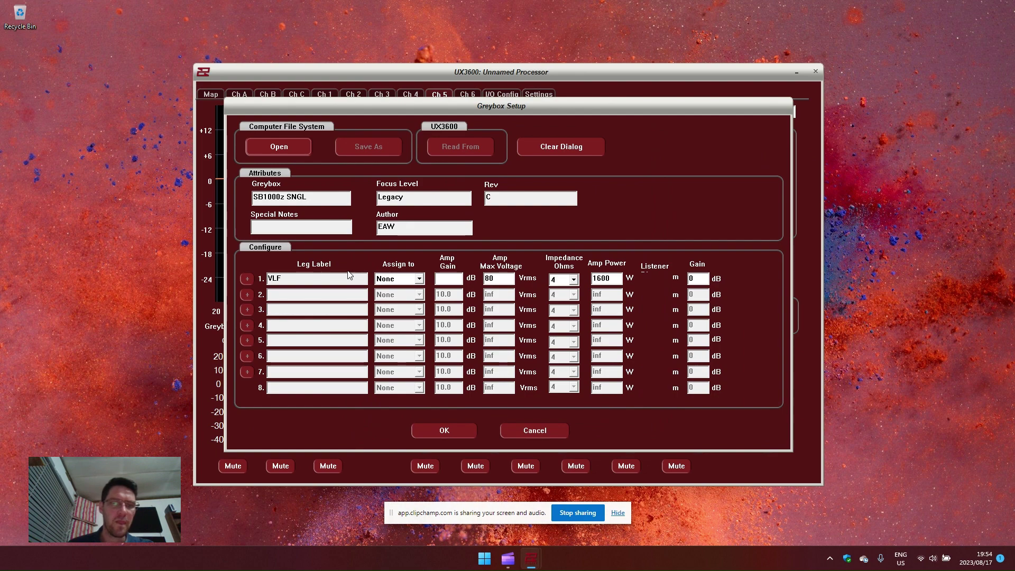
Step: Duplicate leg 1 into a second VLF leg and assign the legs to Ch 5 and Ch 6
left_click(354, 279)
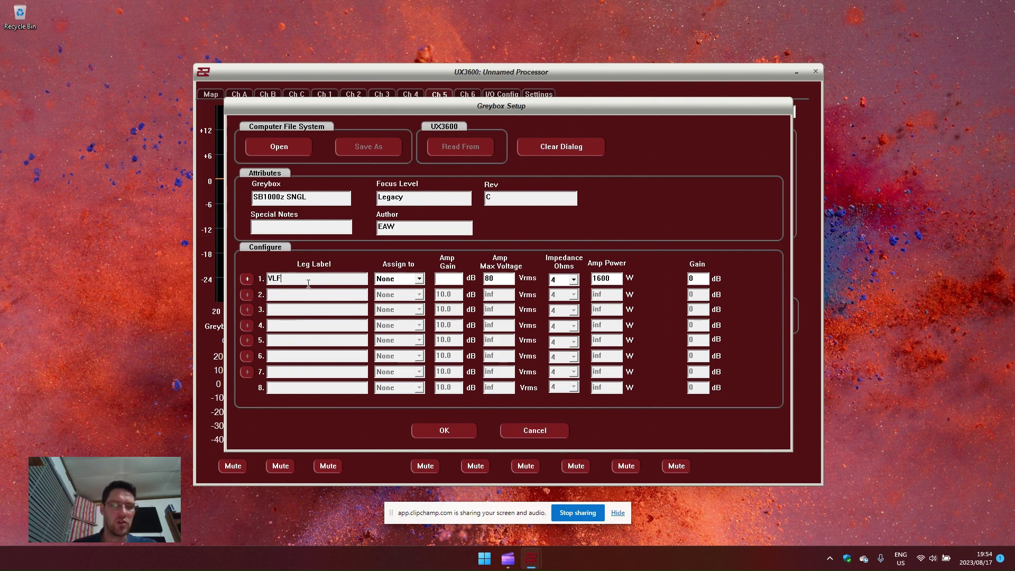
left_click(247, 279)
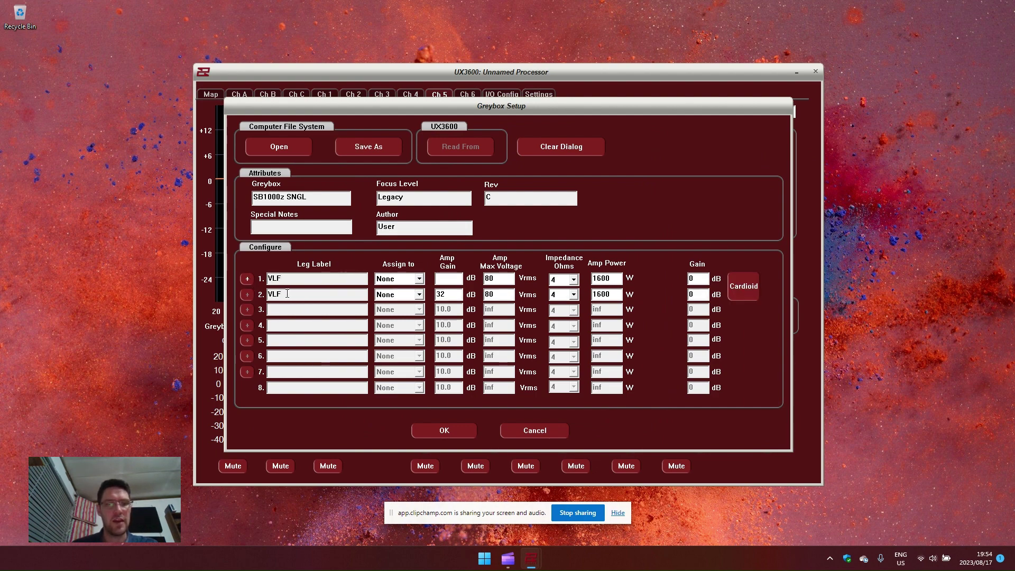
left_click(419, 279)
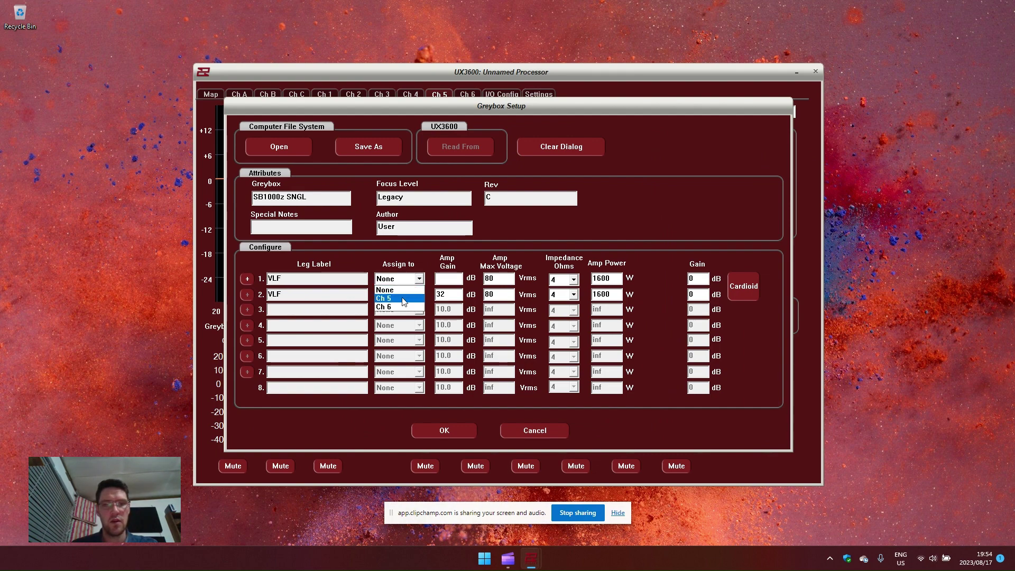
left_click(405, 300)
left_click(397, 314)
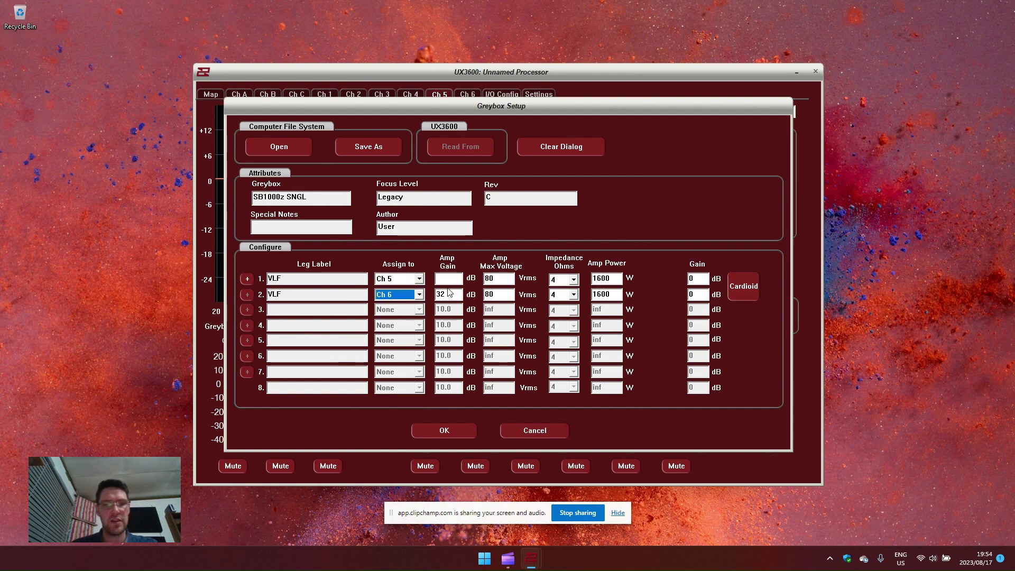
Step: Give both VLF legs 32 dB amp gain and 2100 W amp power
type("2")
key("Tab")
key("Tab")
key("Tab")
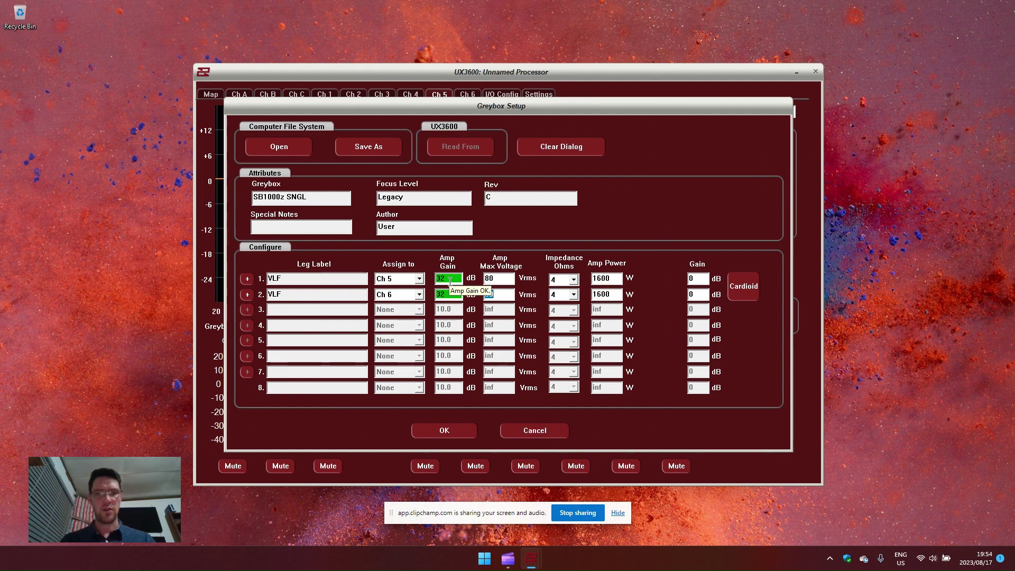
type("2100")
key("Tab")
type("2100")
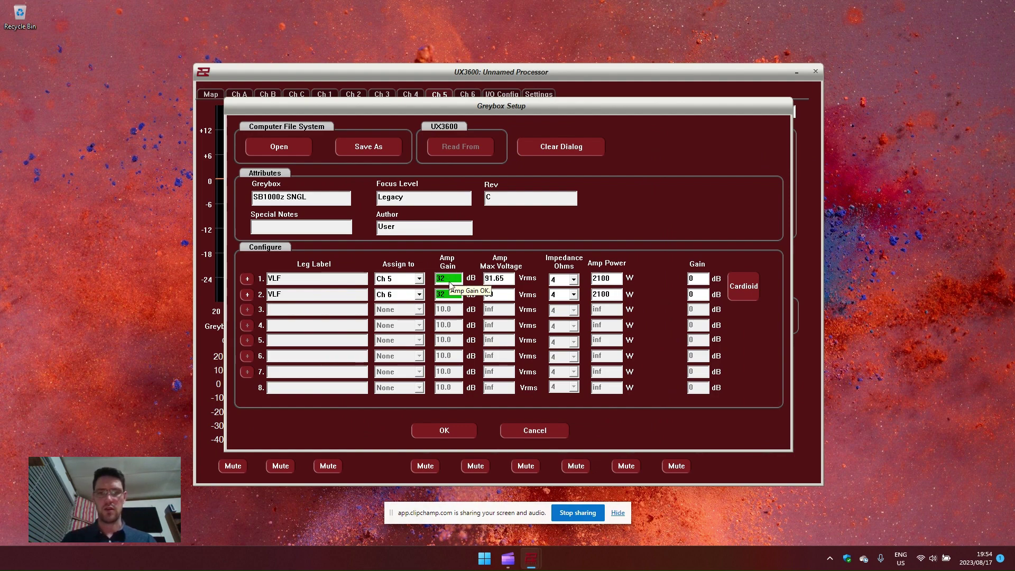
key("Tab")
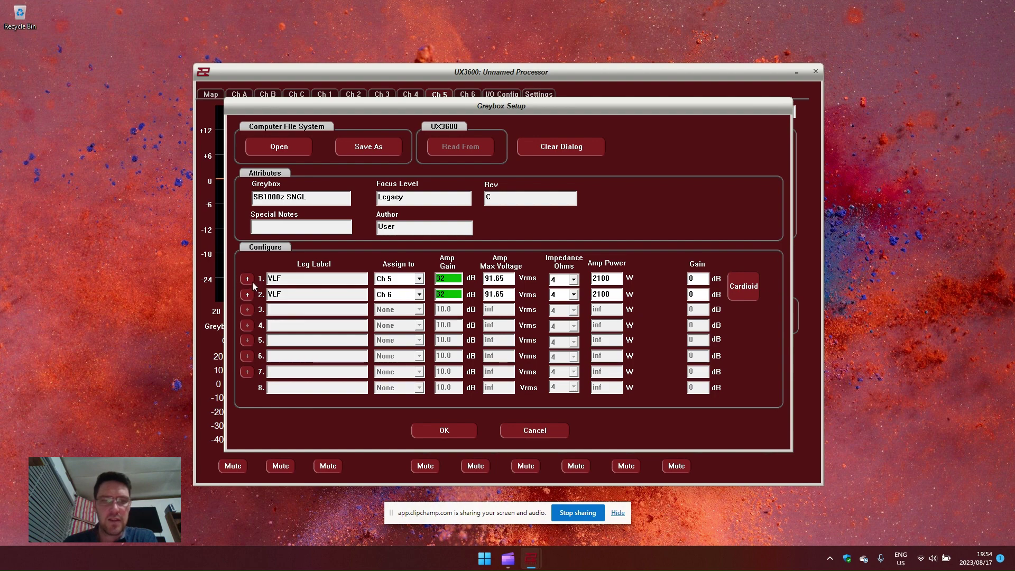
left_click(748, 291)
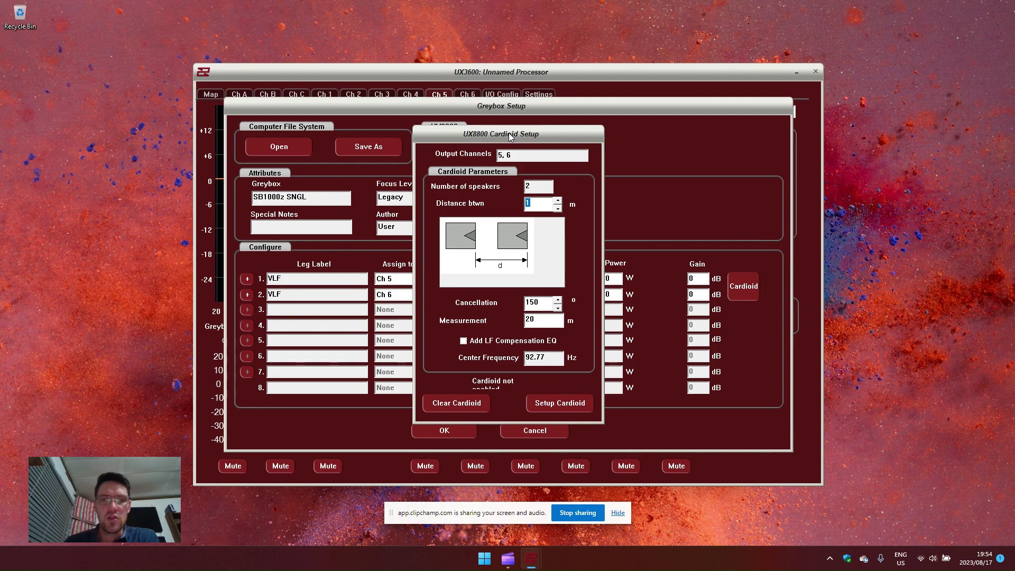
left_click_drag(509, 133, 491, 114)
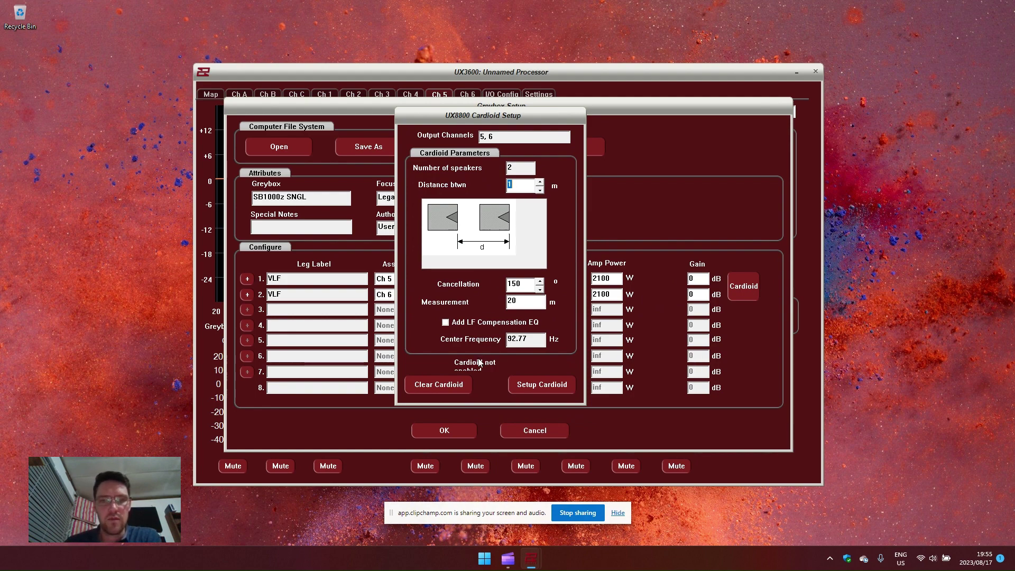
left_click(426, 385)
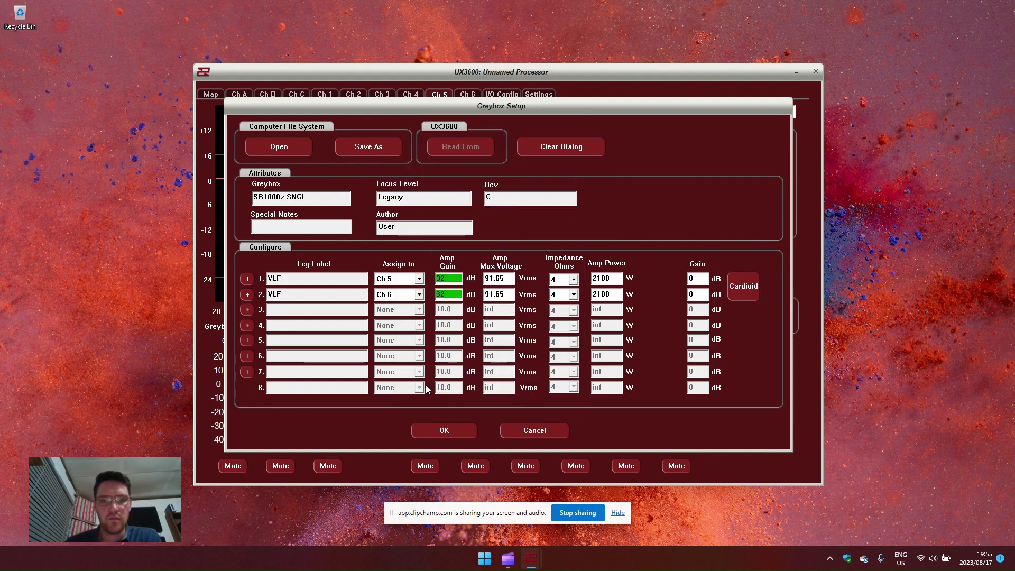
Step: Apply the sub greybox and feed Ch 5 from input Ch C
left_click(456, 427)
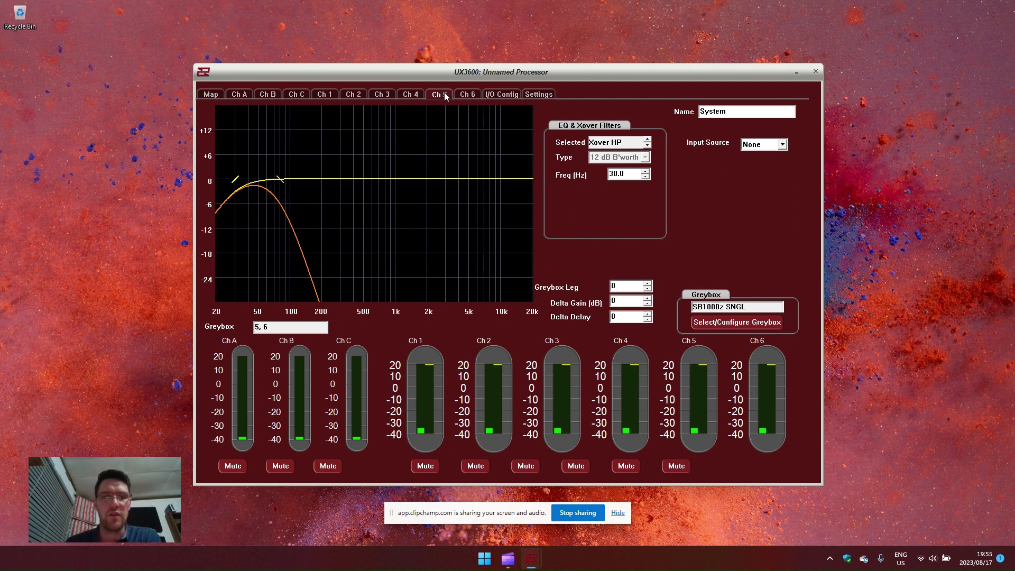
left_click(780, 145)
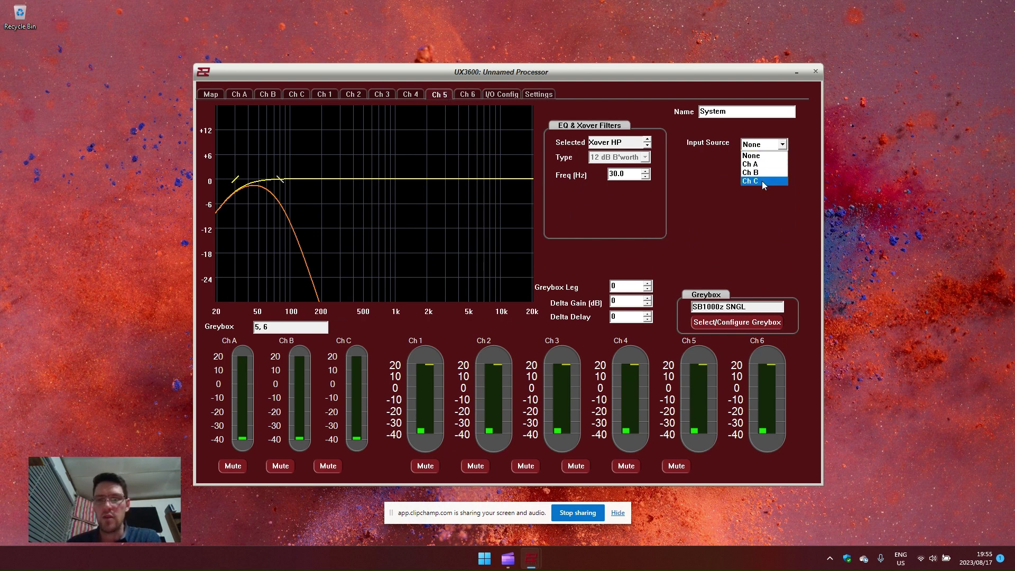
left_click(762, 181)
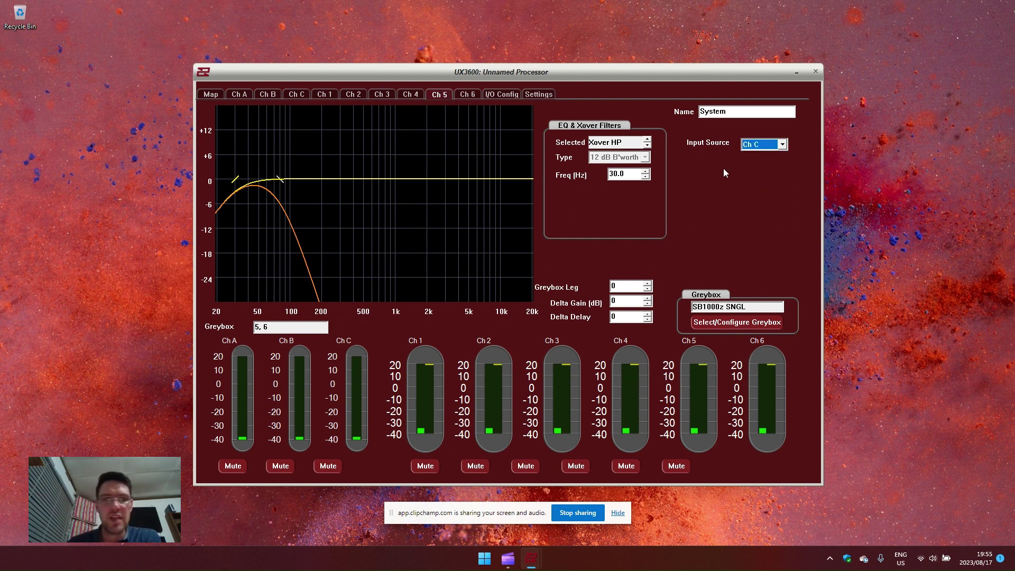
Step: On input Ch C, keep Source 1 on Analog A and Source 2 on Analog B
left_click(293, 95)
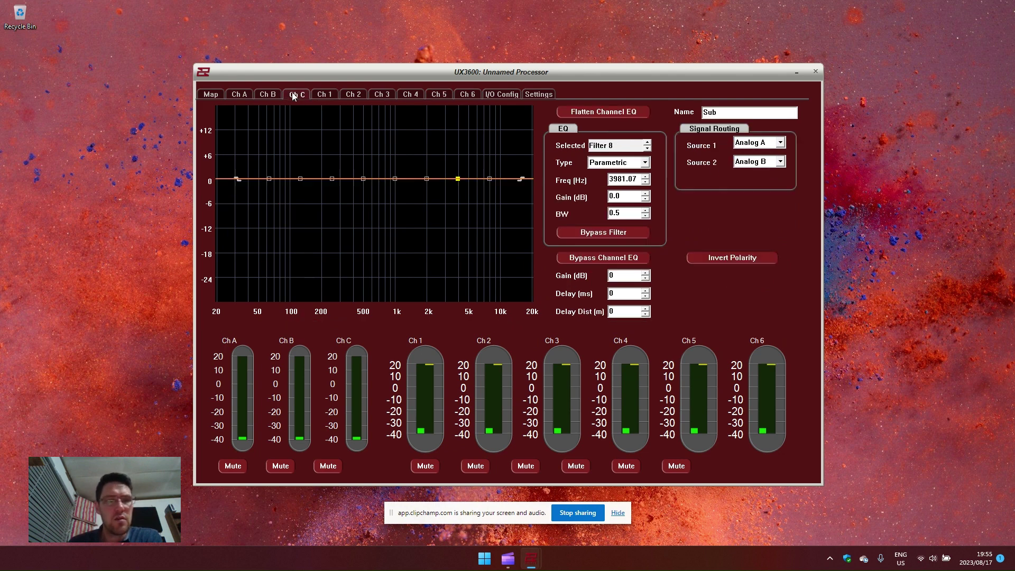
left_click(781, 142)
left_click(781, 144)
left_click(781, 162)
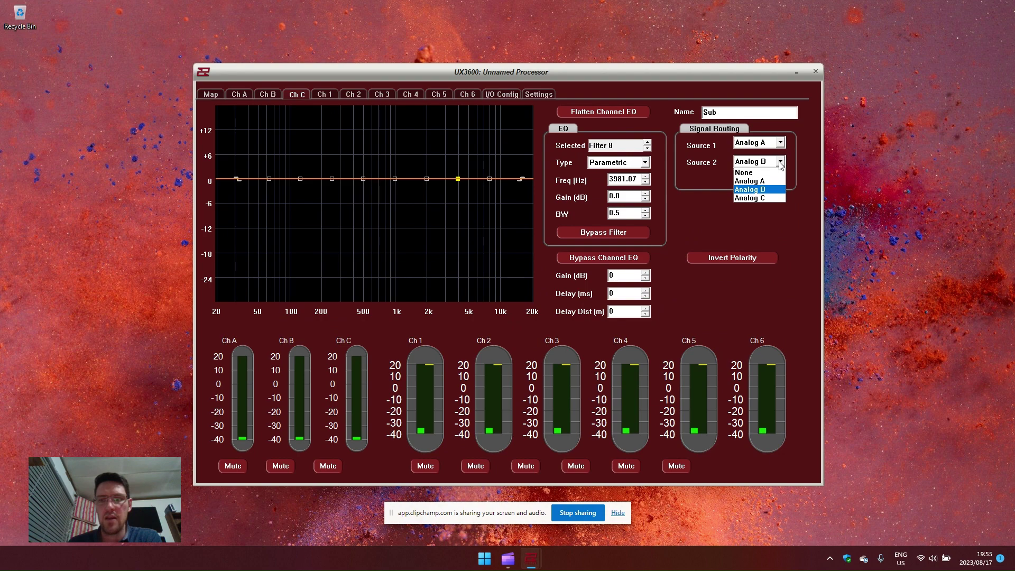
left_click(782, 163)
Step: Check the UX3600 channel map routing, then close the processor window to return to EAW1
left_click(211, 95)
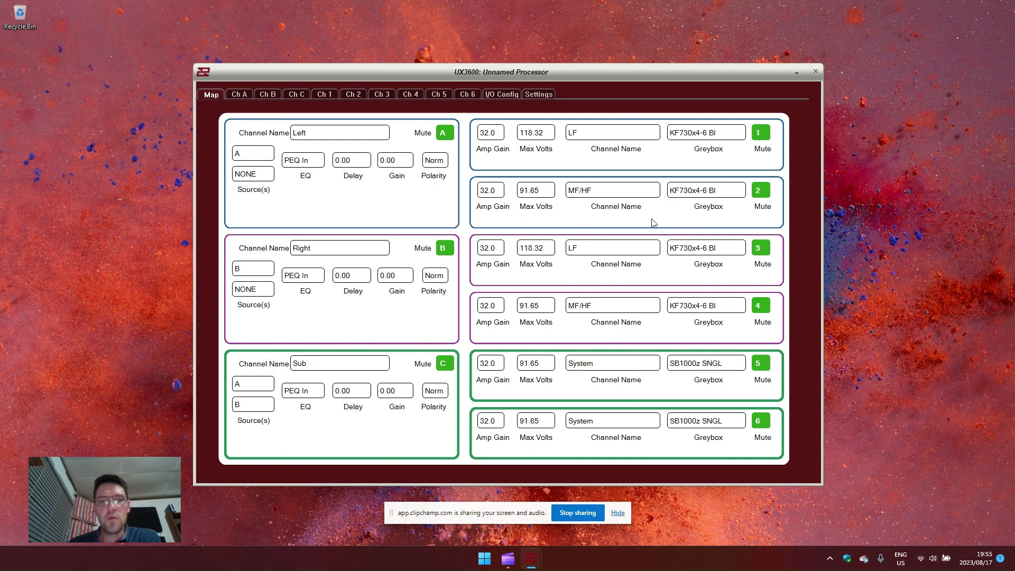
left_click(816, 72)
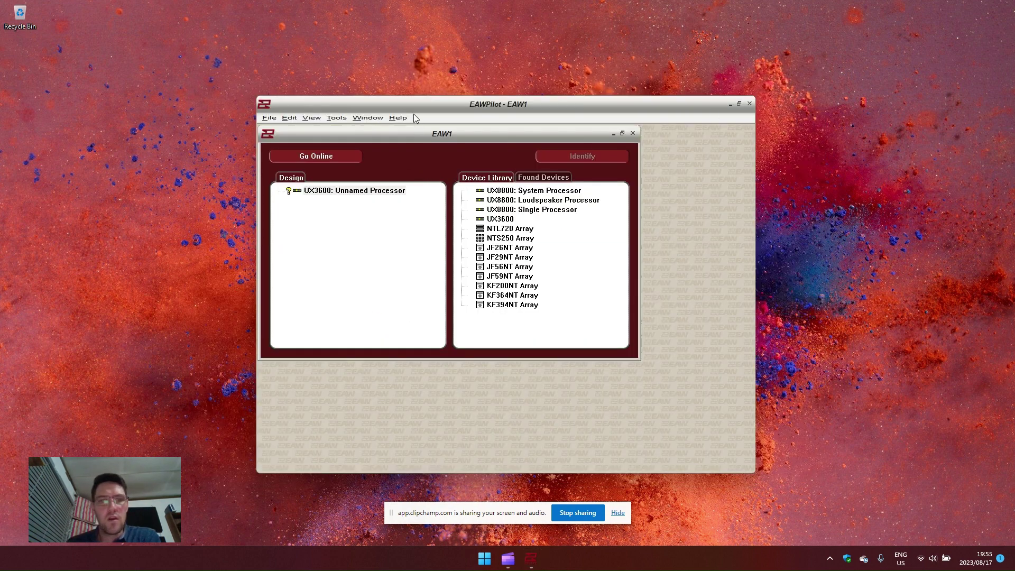
left_click_drag(413, 103, 406, 78)
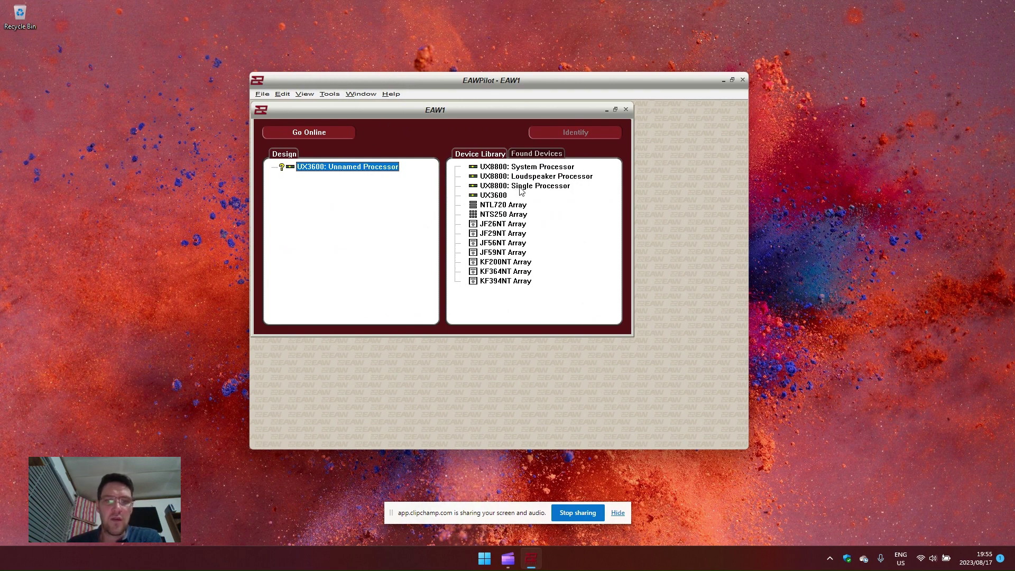
left_click(536, 155)
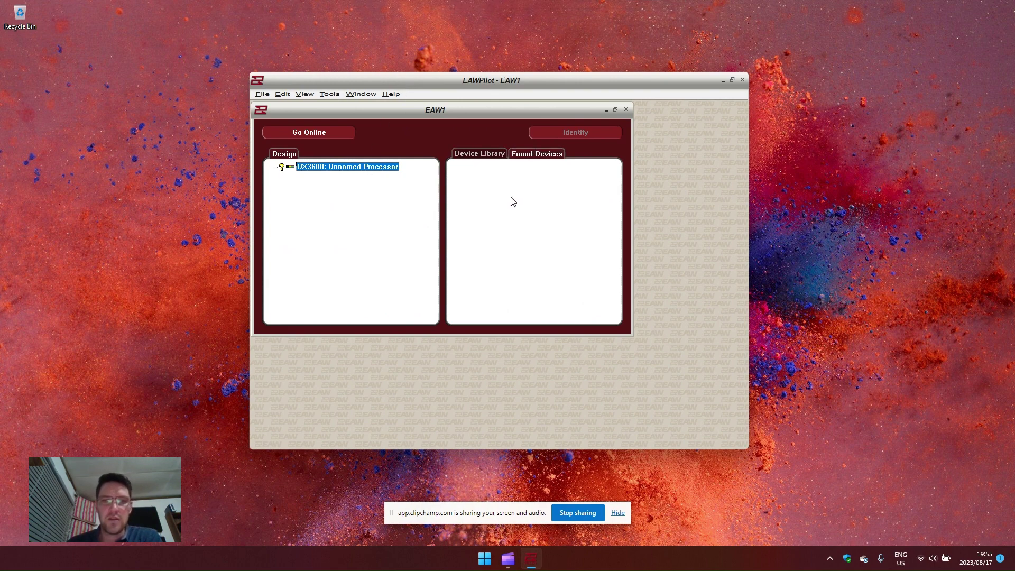
left_click(507, 170)
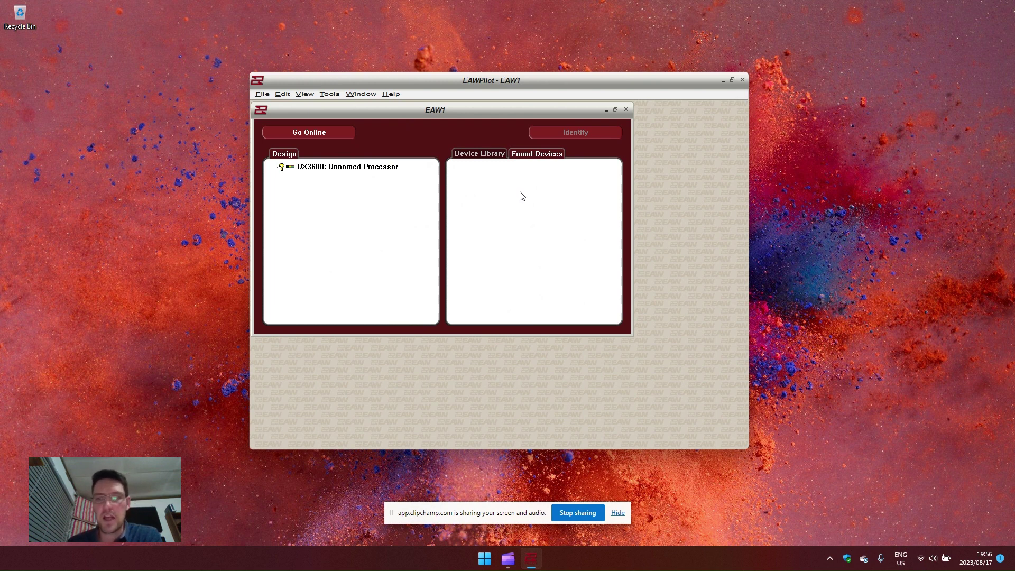
left_click(491, 155)
left_click(520, 155)
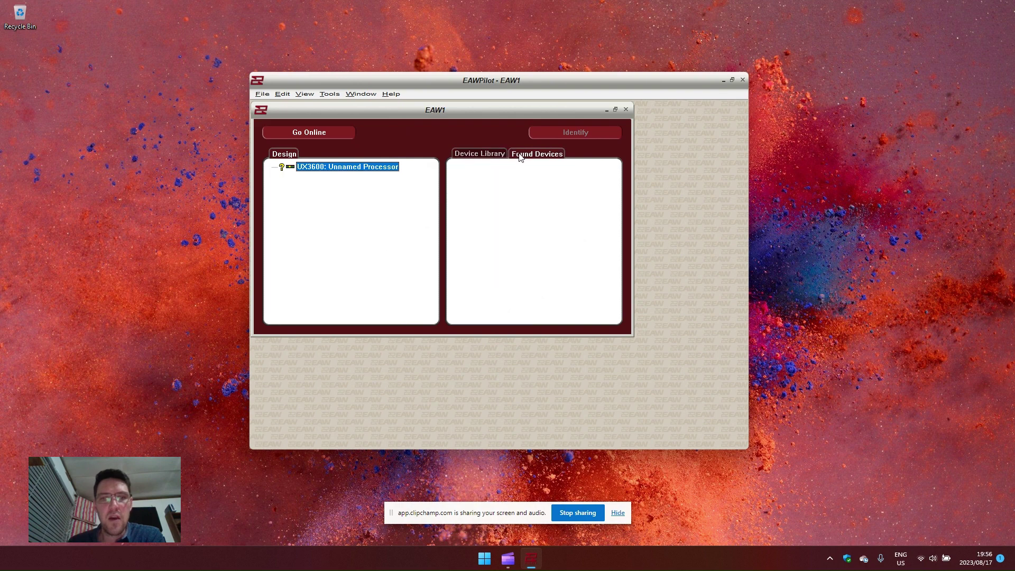
left_click(489, 154)
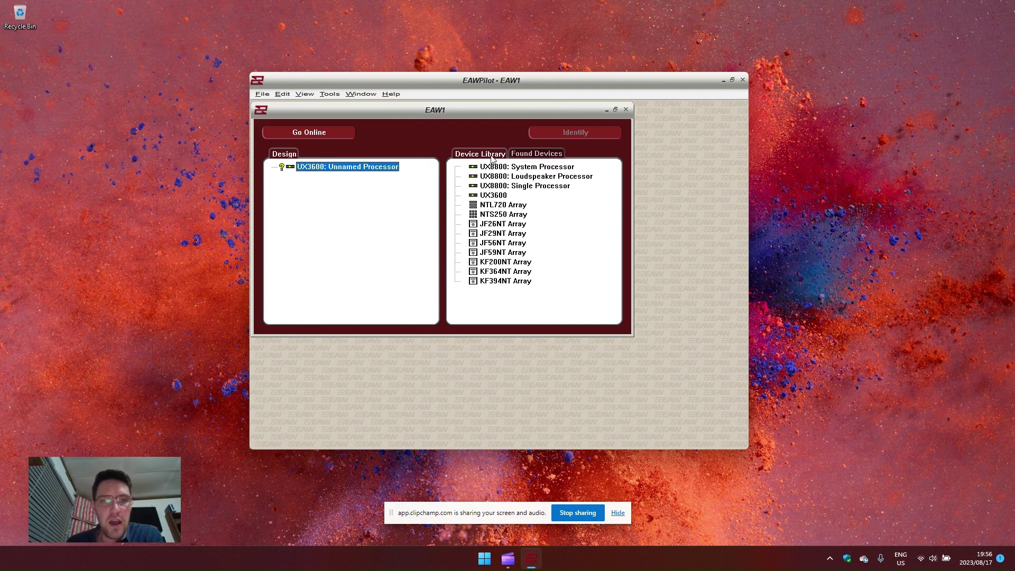